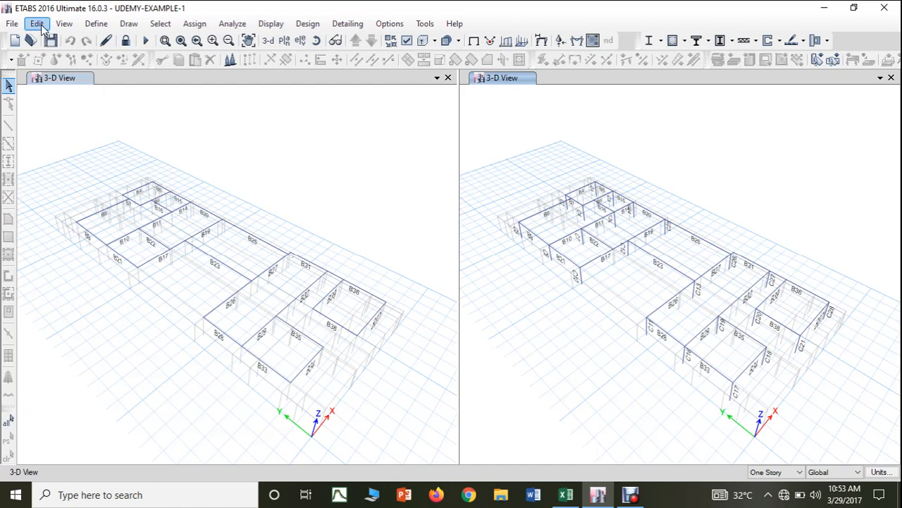
# Set the building view limits of the active 3-D view to show all stories.
pyautogui.click(36, 24)
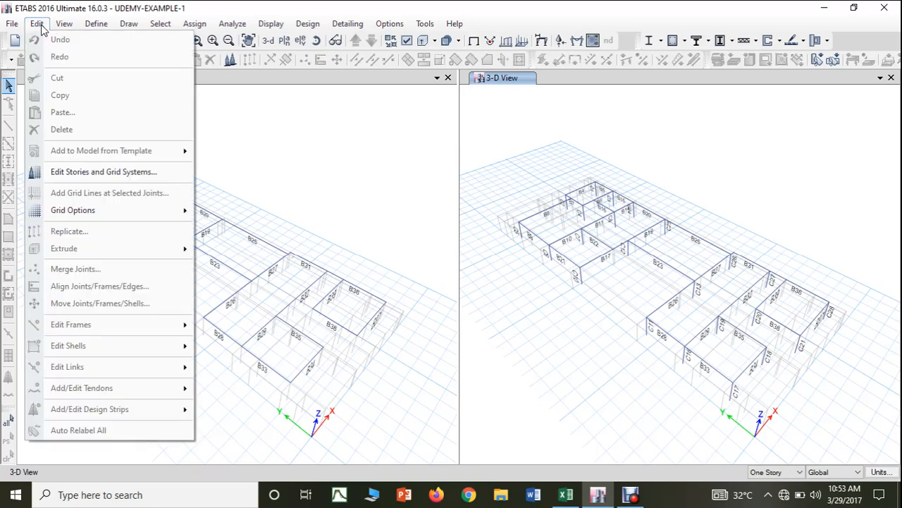
pyautogui.click(39, 24)
pyautogui.click(62, 24)
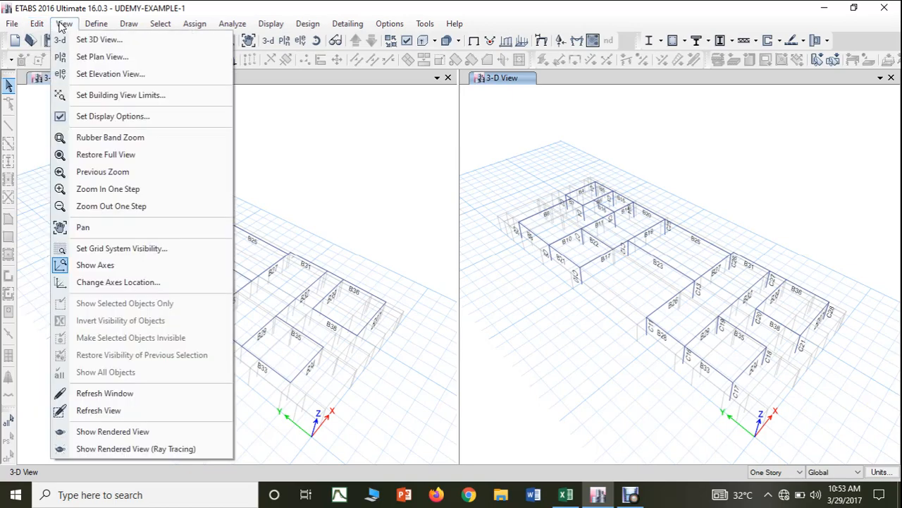
pyautogui.click(77, 96)
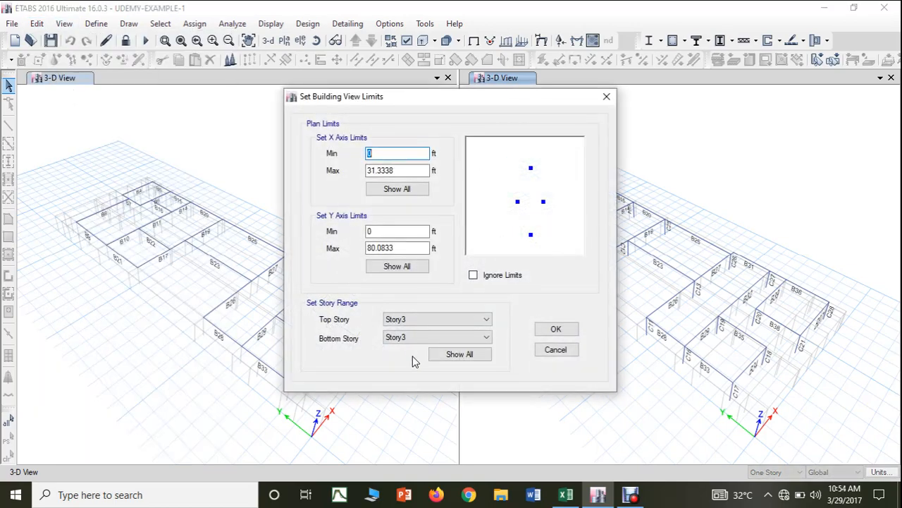
pyautogui.click(442, 357)
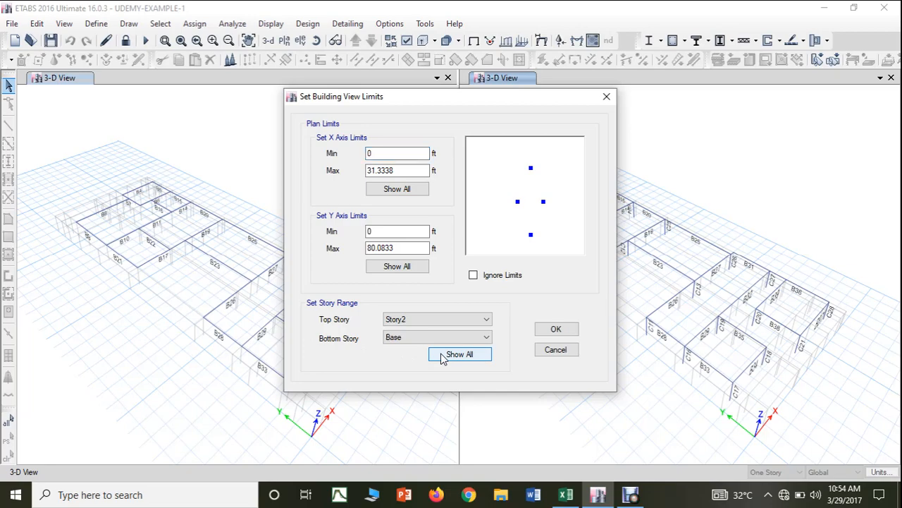
pyautogui.click(541, 331)
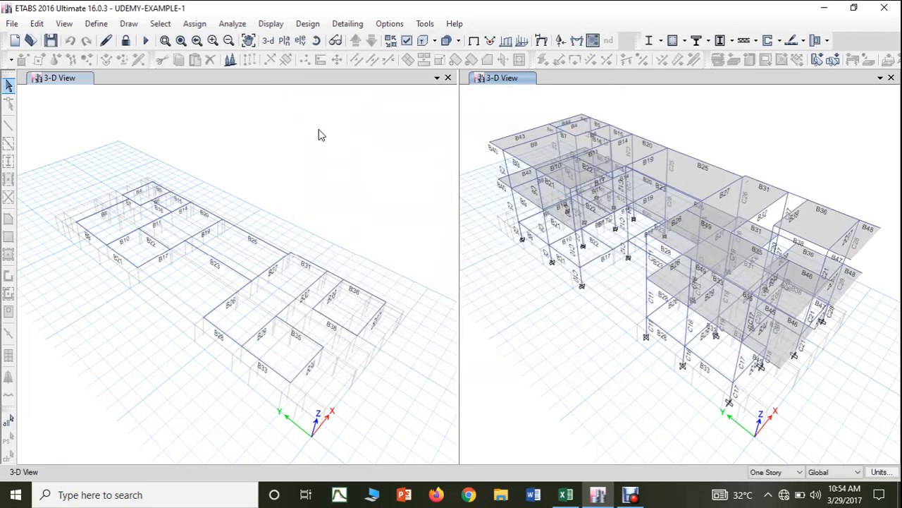
# Show the full story range in the other 3-D view, which displays only Story3 beams, and reactivate the first view.
pyautogui.click(65, 24)
pyautogui.click(81, 94)
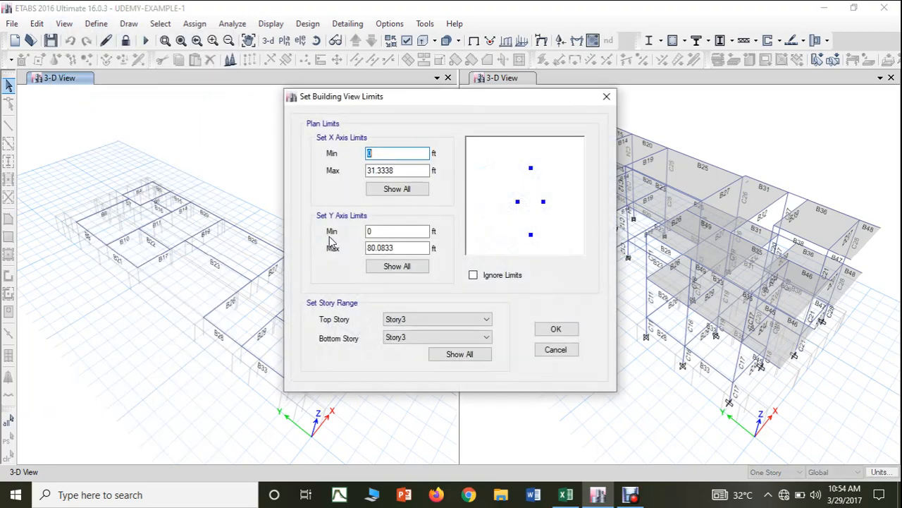
pyautogui.click(450, 356)
pyautogui.click(564, 331)
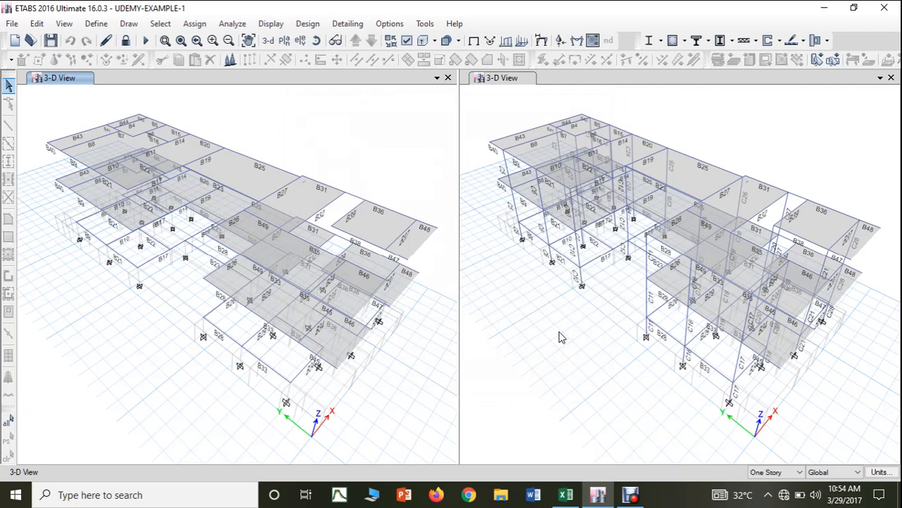
pyautogui.click(479, 119)
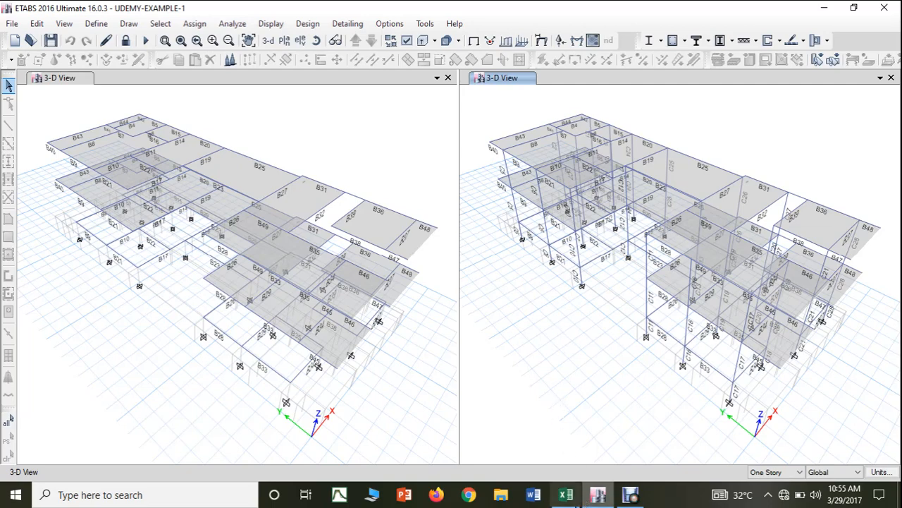
# Switch to the BEAM workbook in Excel and review the beam shear and moment tables on the STORY-2, STIREY-1 and STOREY-3 sheets.
pyautogui.click(573, 498)
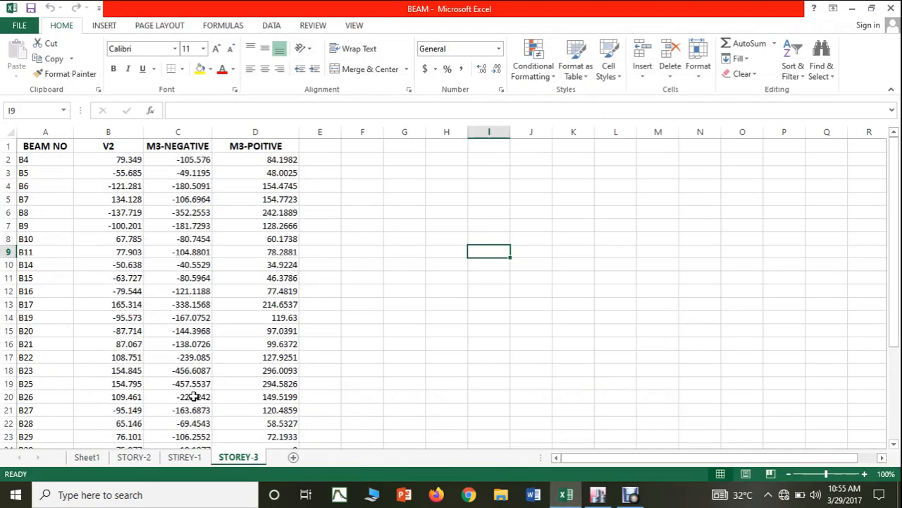
pyautogui.click(149, 457)
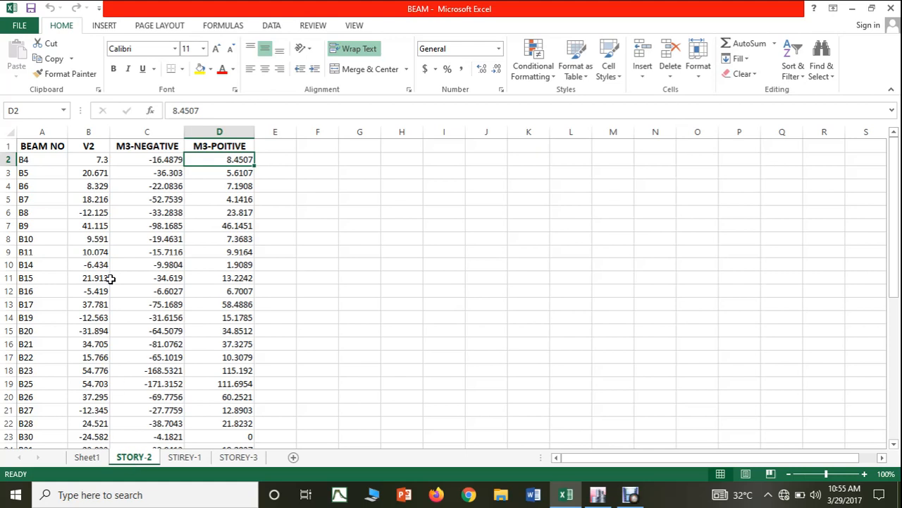
pyautogui.click(53, 158)
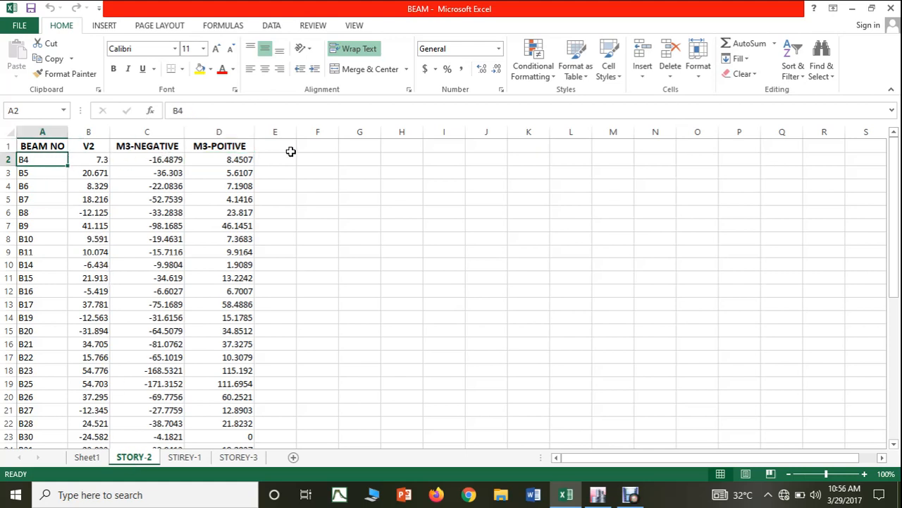
pyautogui.click(179, 460)
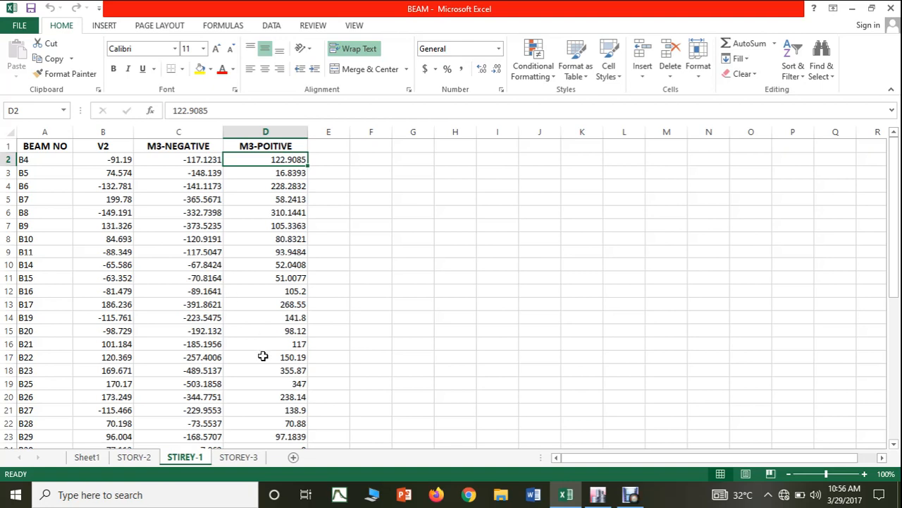
pyautogui.click(239, 456)
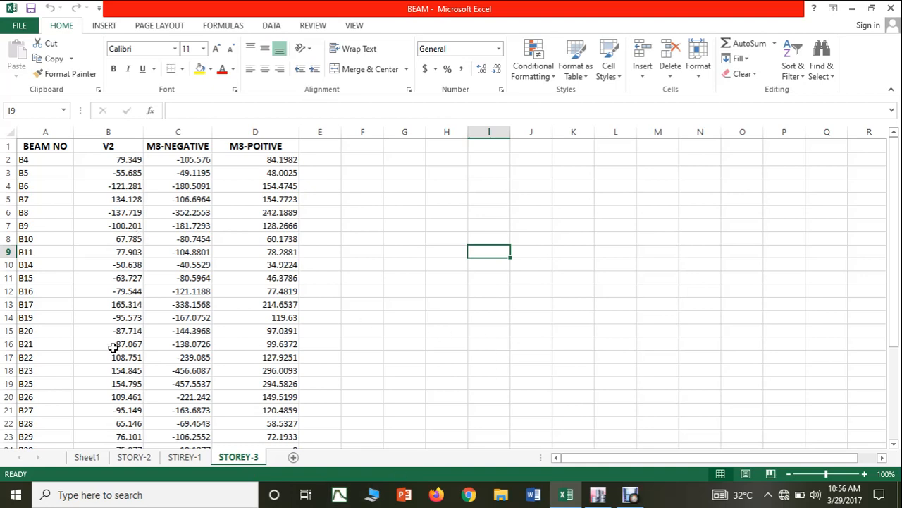
pyautogui.click(171, 459)
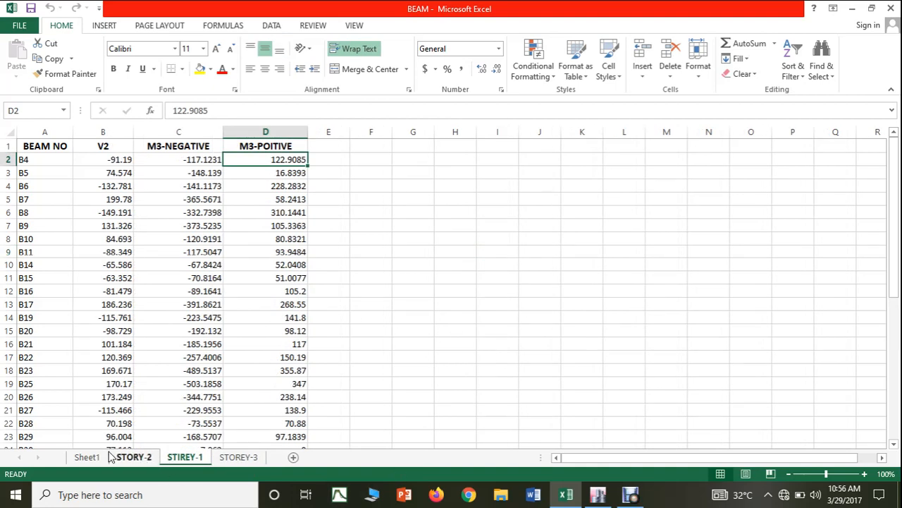
pyautogui.click(133, 459)
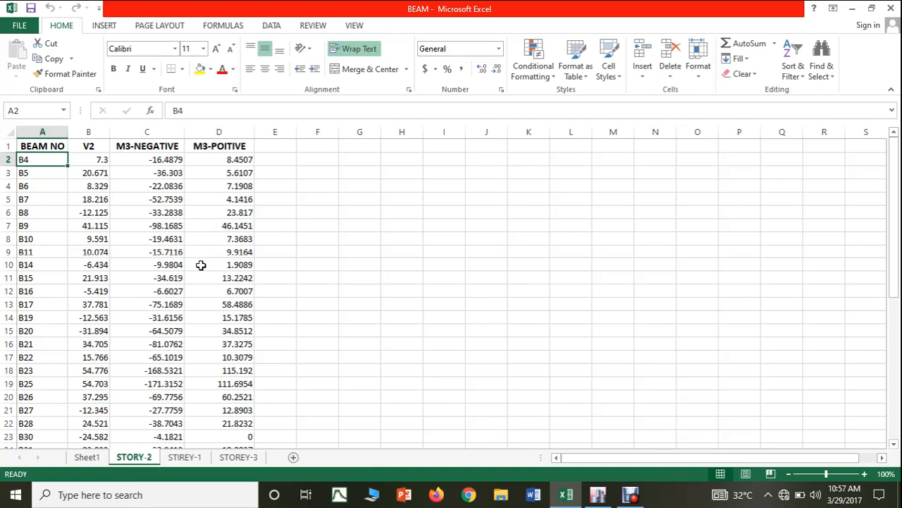
# Switch to ETABS and replace the beams-only 3-D view with the Story2 plan, enlarged around grid lines 8 to 13.
pyautogui.click(598, 494)
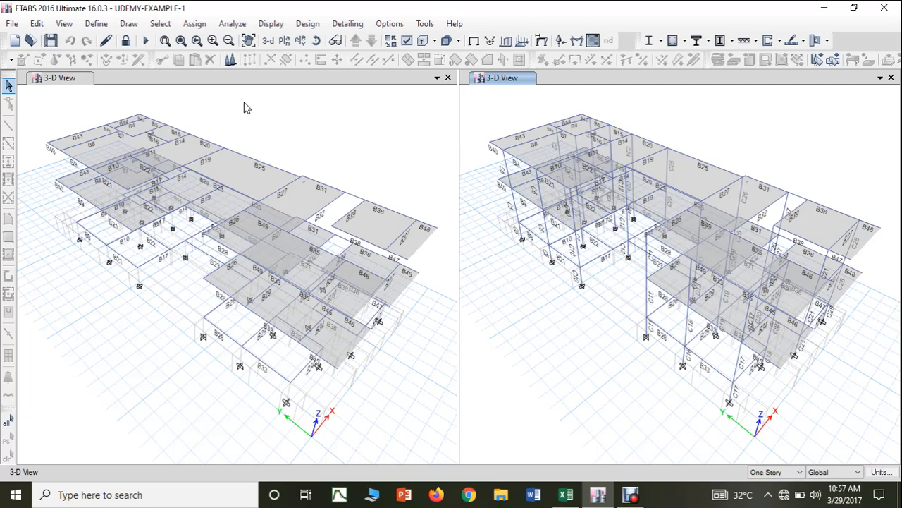
pyautogui.click(254, 82)
pyautogui.click(283, 40)
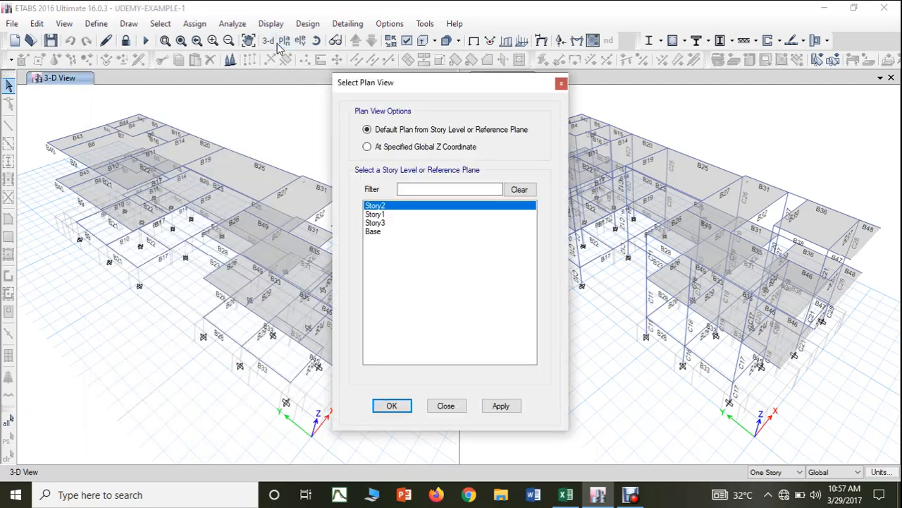
pyautogui.click(493, 412)
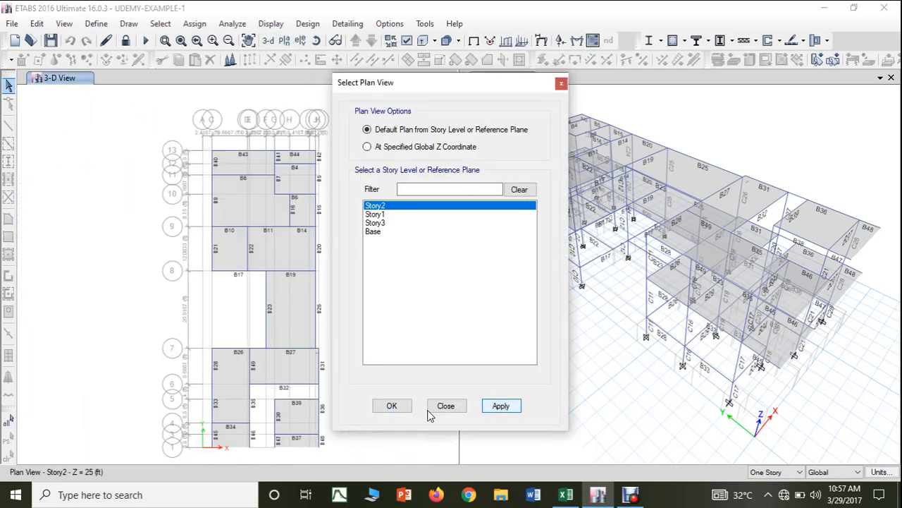
pyautogui.click(392, 406)
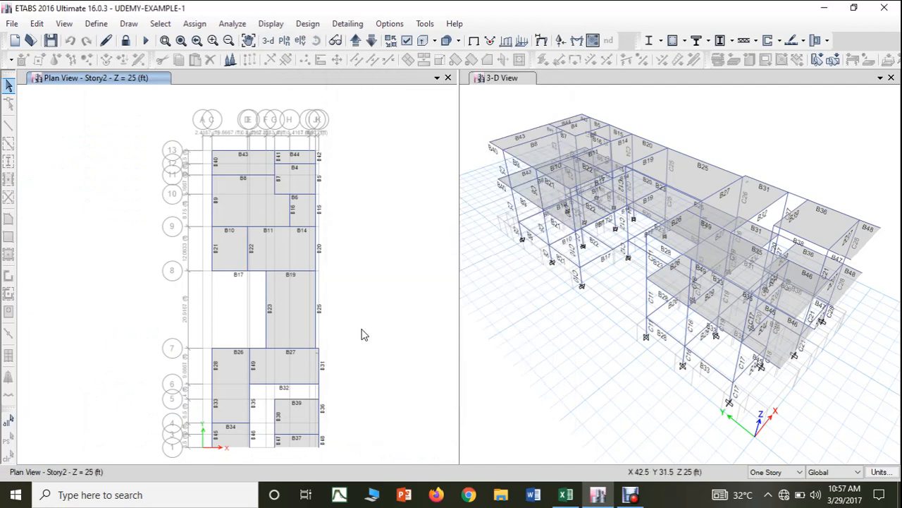
pyautogui.scroll(2, 360, 334)
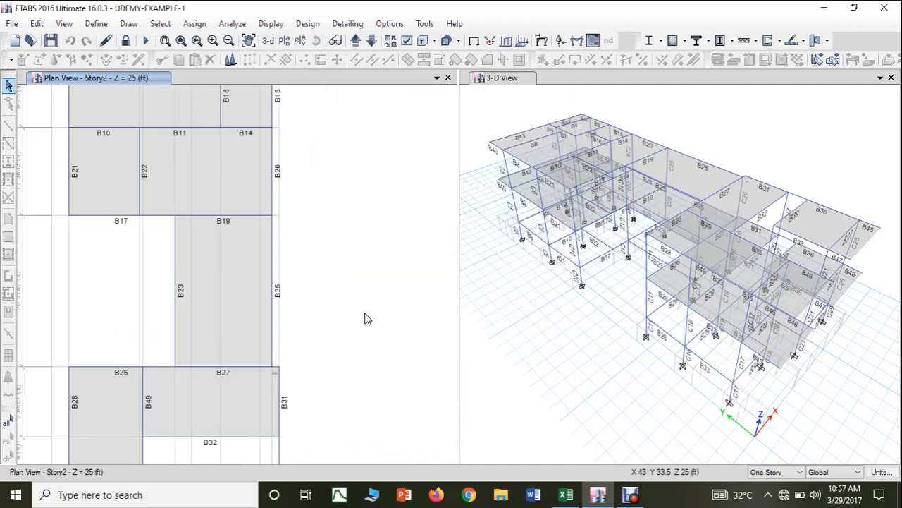
pyautogui.click(248, 41)
pyautogui.moveTo(339, 127); pyautogui.dragTo(437, 326)
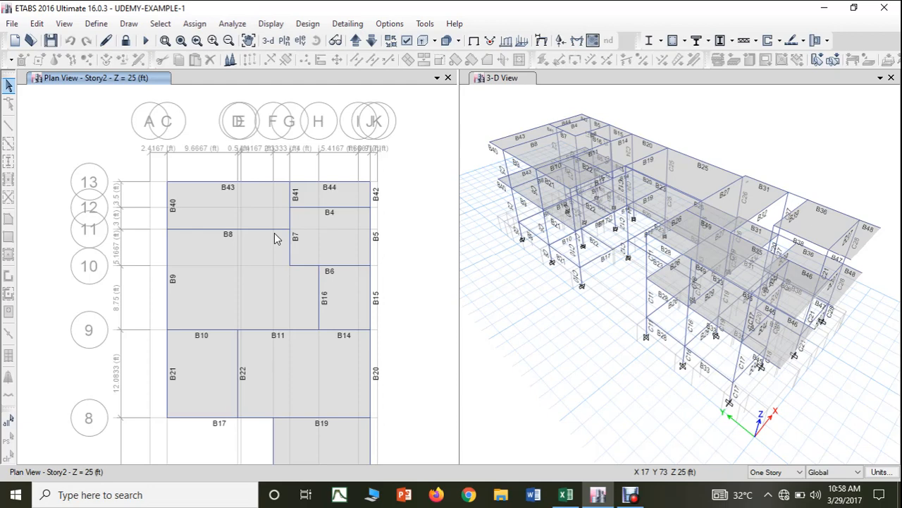
# Select the continuous beams B10, B11 and B14 along grid line 9 and clear the selection.
pyautogui.click(205, 336)
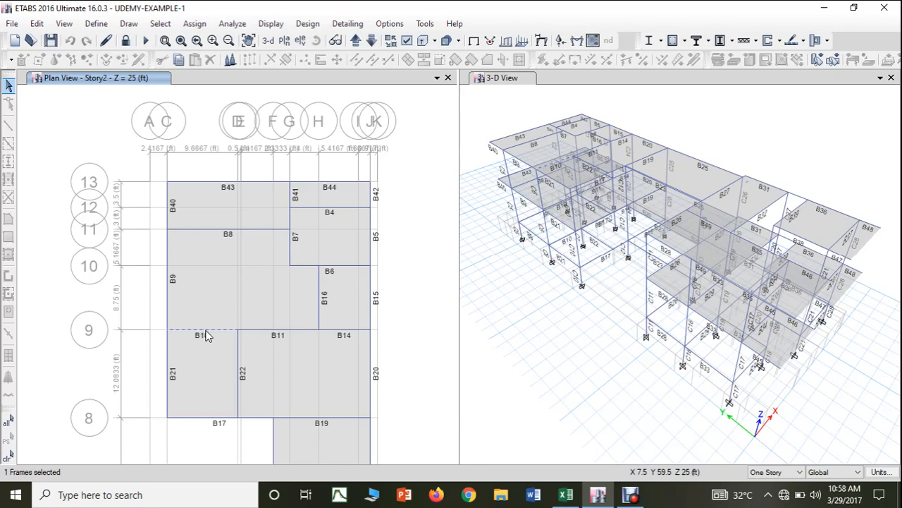
pyautogui.click(282, 330)
pyautogui.click(336, 329)
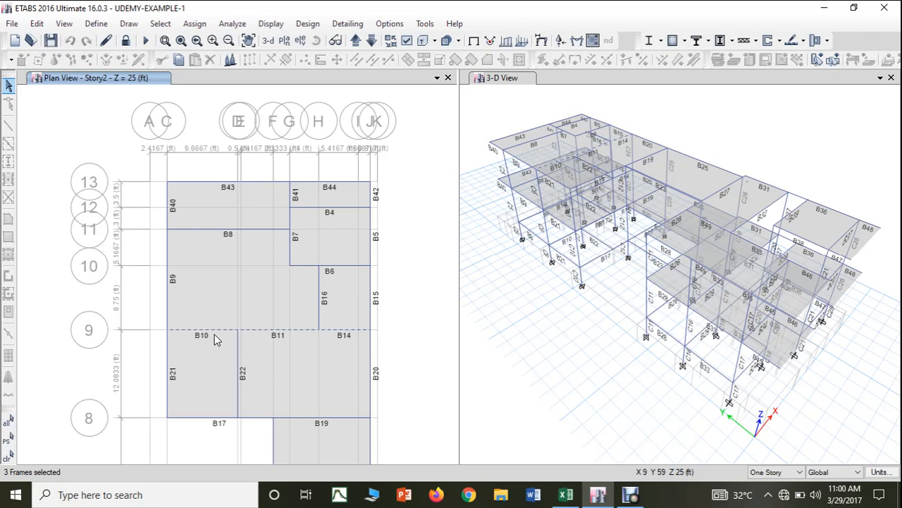
pyautogui.press('Escape')
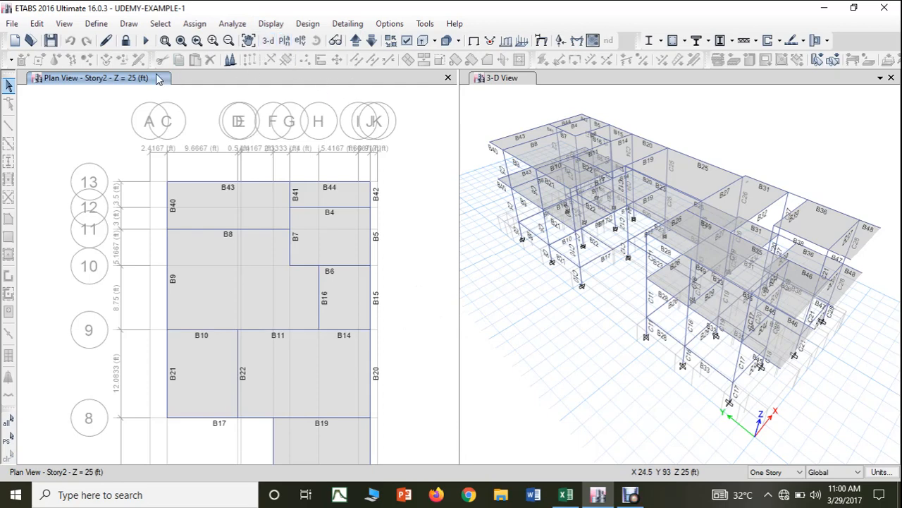
# Compare the STORY-2 table in Excel with the ETABS Story2 plan and locate the rows for beams B43 and B44.
pyautogui.click(565, 495)
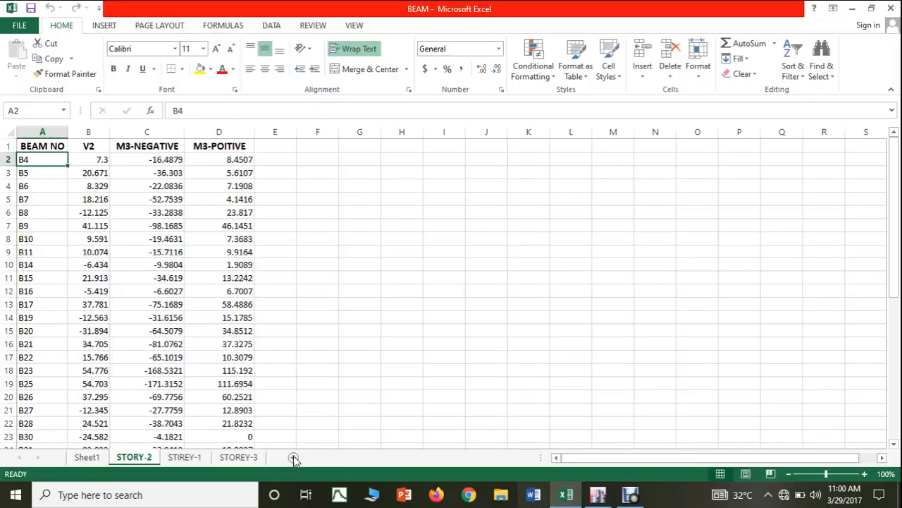
pyautogui.click(392, 221)
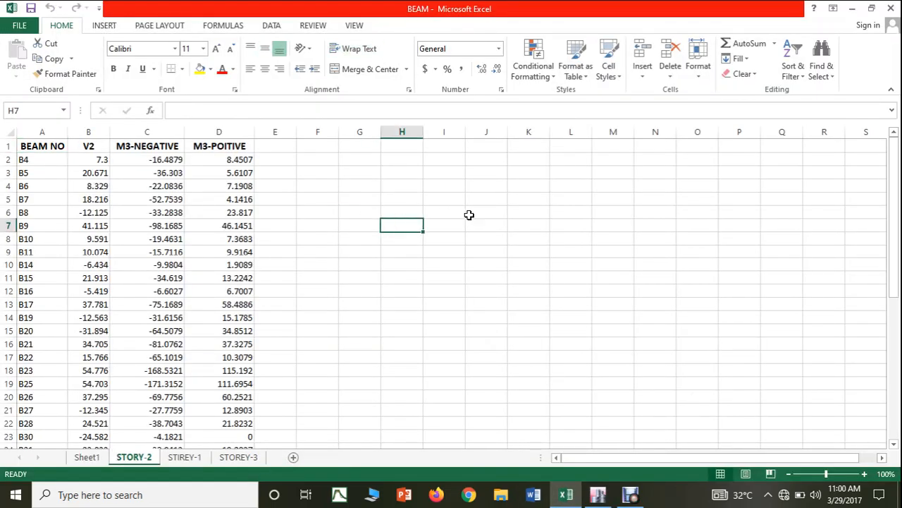
pyautogui.click(597, 496)
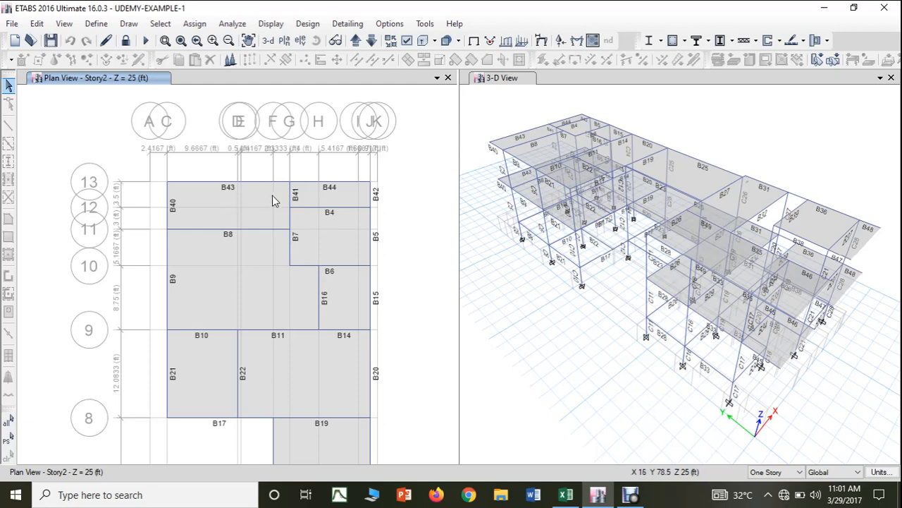
pyautogui.click(564, 496)
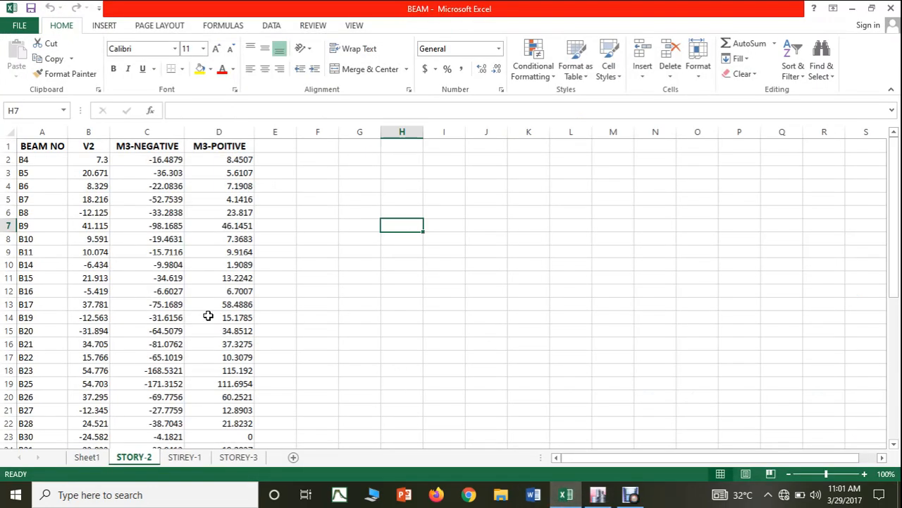
pyautogui.moveTo(899, 199); pyautogui.dragTo(886, 314)
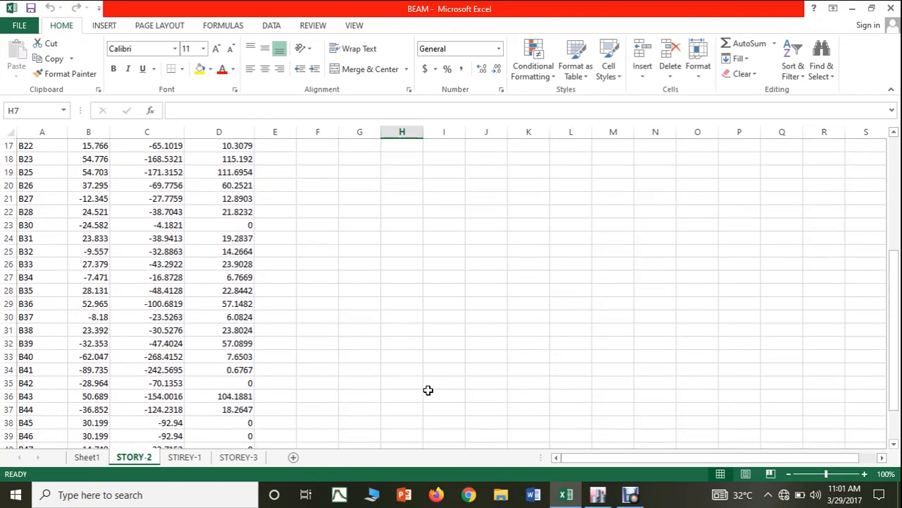
pyautogui.moveTo(36, 400); pyautogui.dragTo(234, 396)
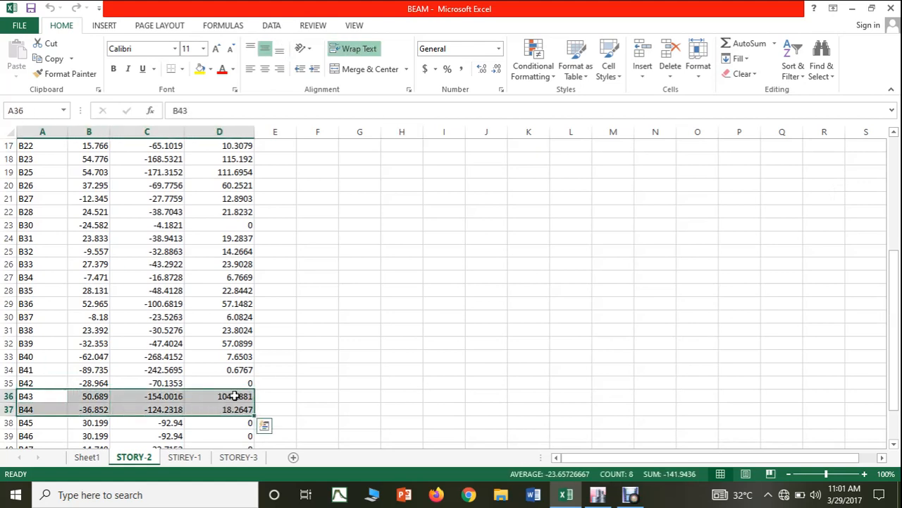
# Enter the beam group label "B43,44" in cell I21 of the STORY-2 sheet.
pyautogui.click(433, 198)
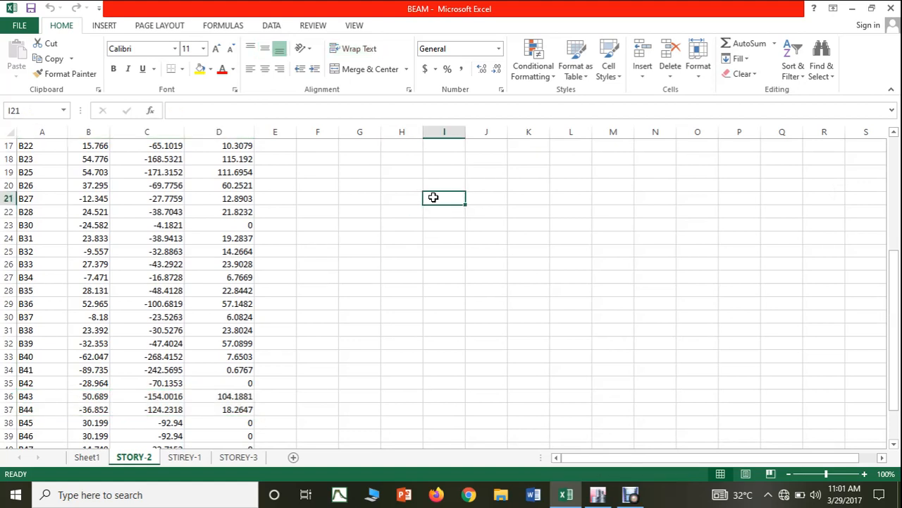
pyautogui.write('B43')
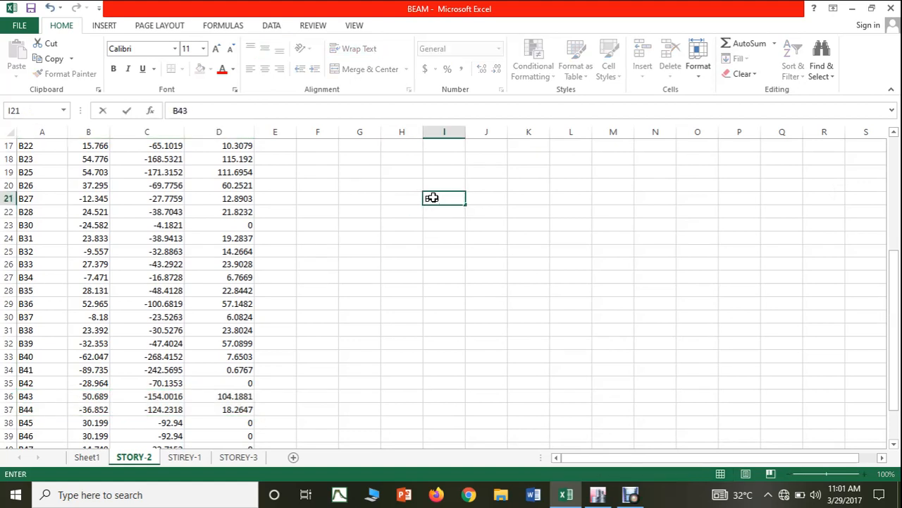
pyautogui.write(',44')
pyautogui.click(557, 221)
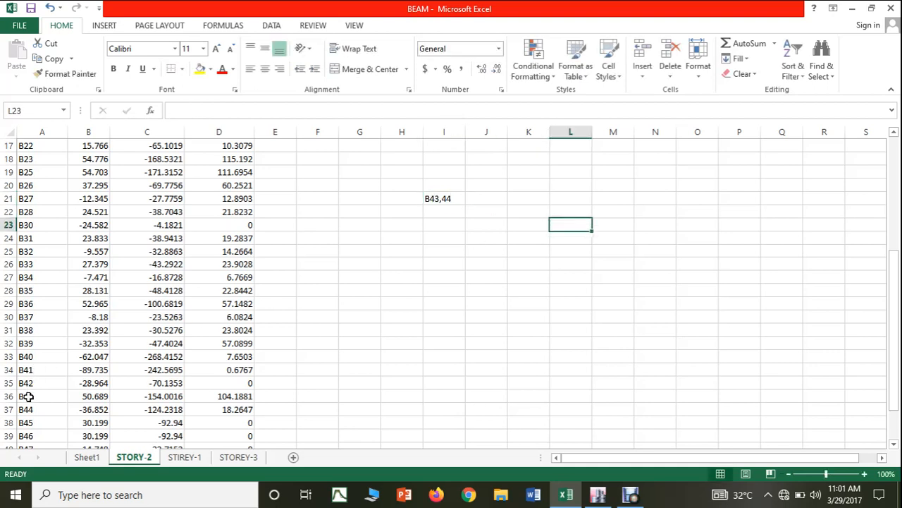
# Copy beam B43's V2, M3-negative and M3-positive values from B36:D36 into J21:L21, beside the "B43,44" label.
pyautogui.moveTo(29, 396); pyautogui.dragTo(243, 422)
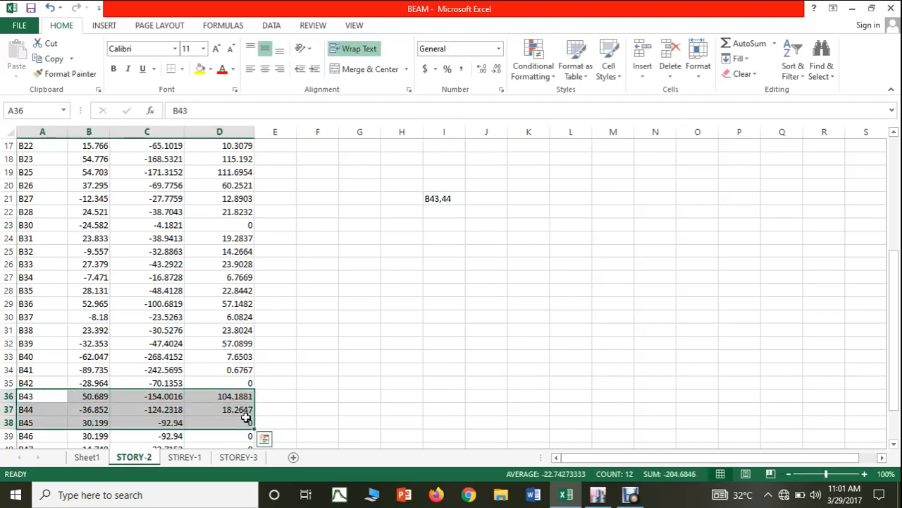
pyautogui.click(81, 398)
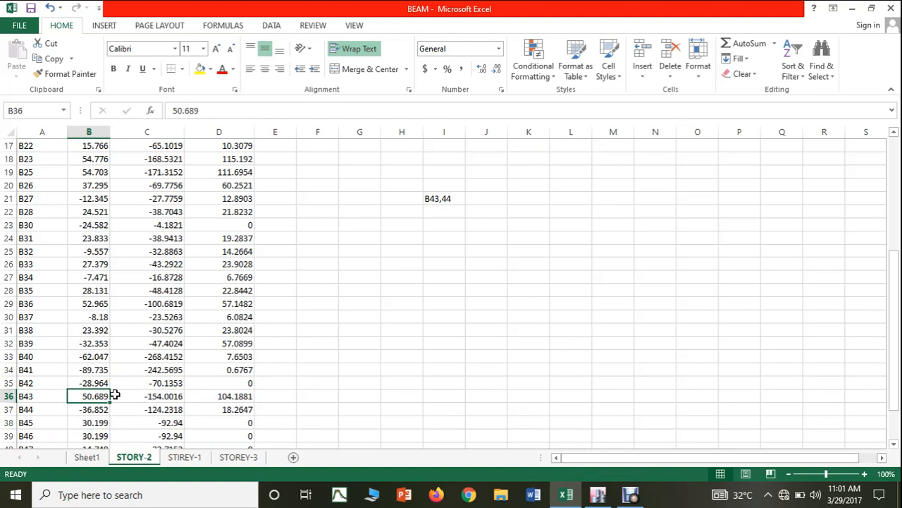
pyautogui.moveTo(105, 397); pyautogui.dragTo(205, 399)
pyautogui.hotkey('ctrl', 'c')
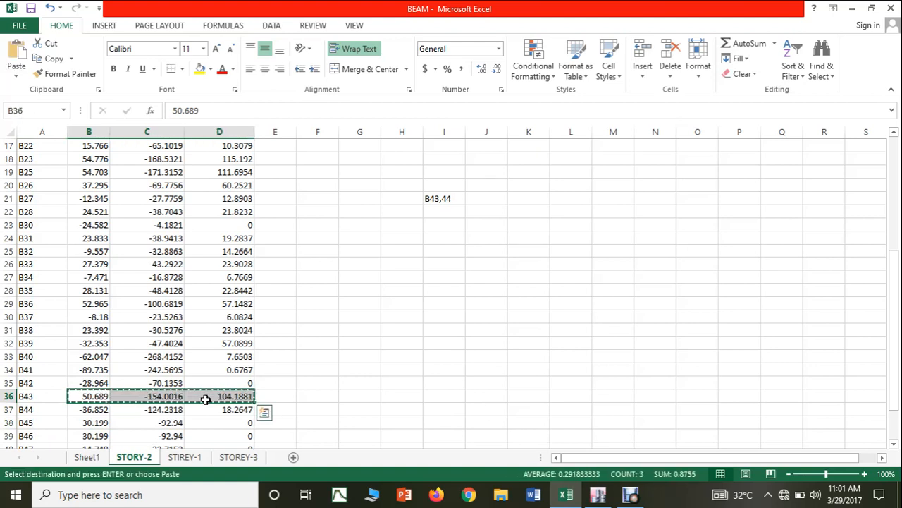
pyautogui.click(482, 196)
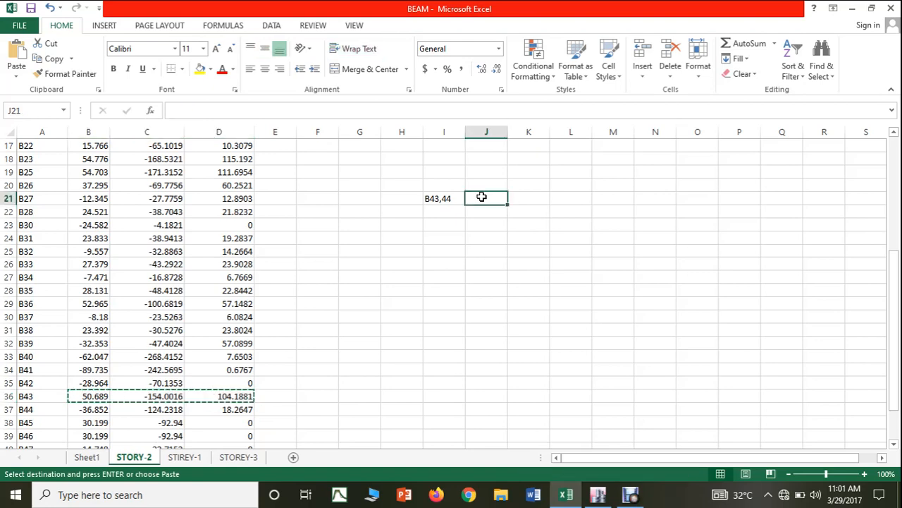
pyautogui.hotkey('ctrl', 'v')
pyautogui.click(569, 288)
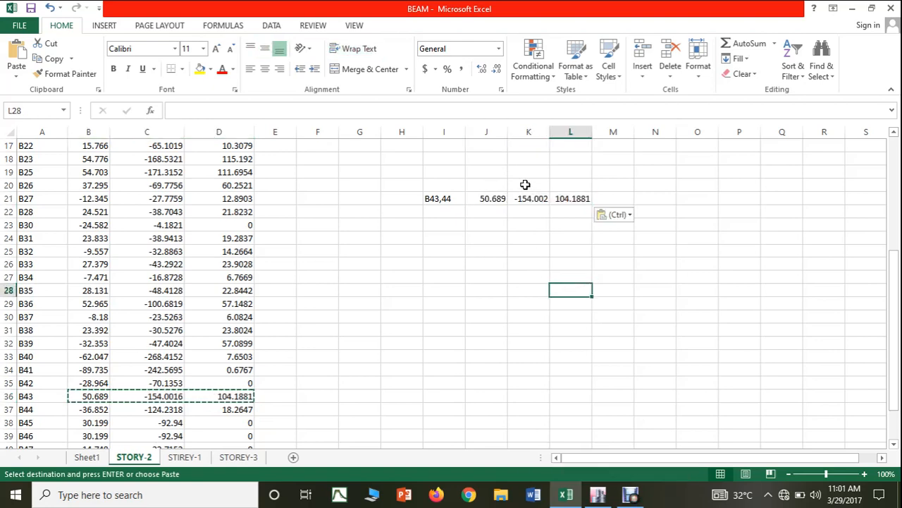
# Remove the minus sign from the negative moment in K21 so the cell holds 154.0016.
pyautogui.click(520, 198)
pyautogui.doubleClick(520, 198)
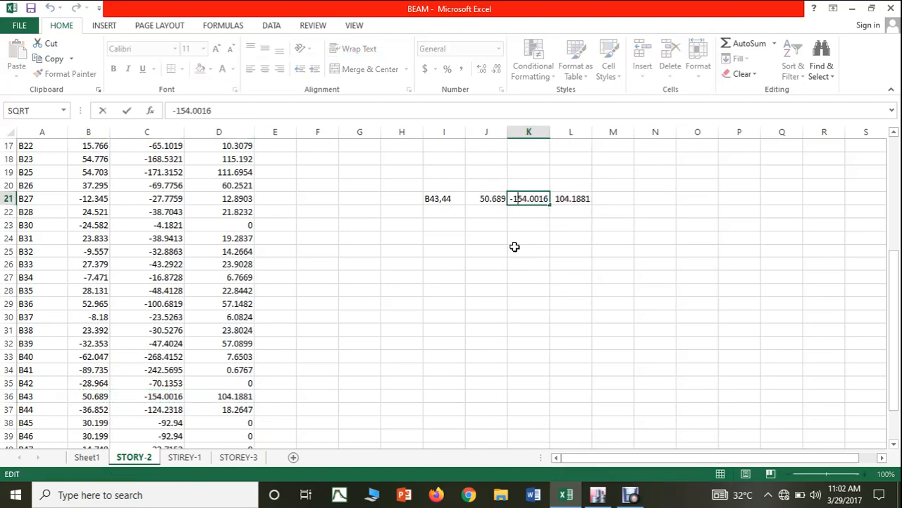
pyautogui.press('Home')
pyautogui.press('Delete')
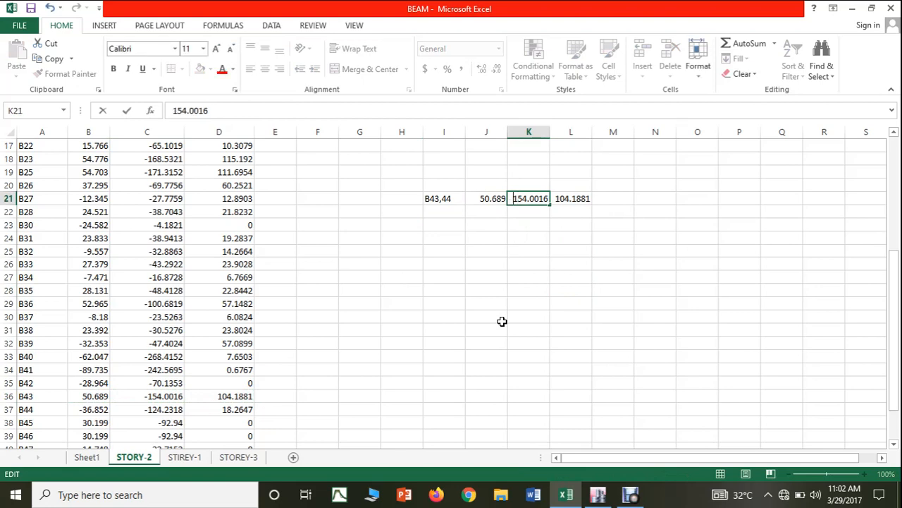
pyautogui.click(590, 303)
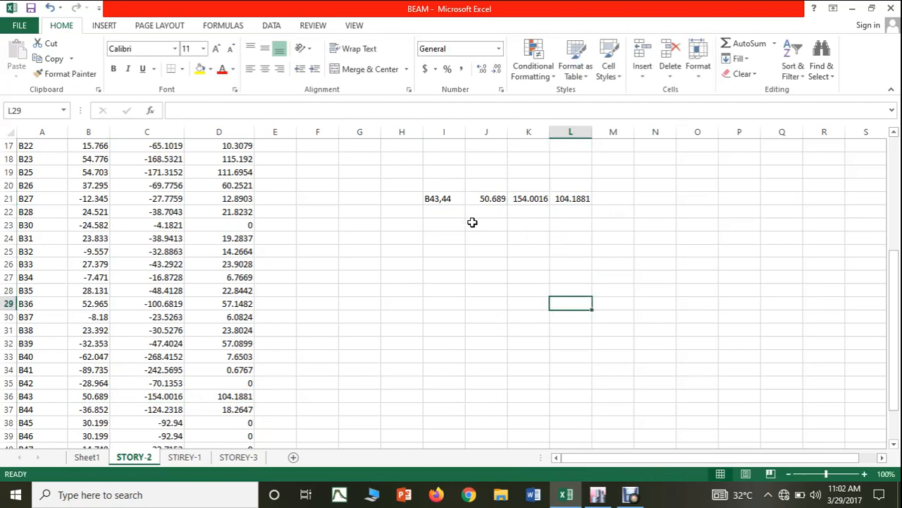
# Colour the text of the B43 and B44 rows, A36:D37, red to mark them as grouped.
pyautogui.click(31, 397)
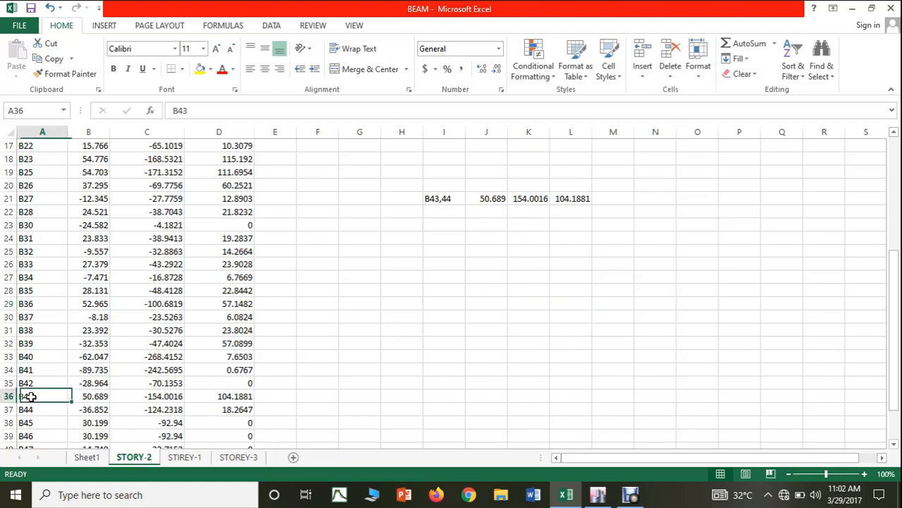
pyautogui.moveTo(31, 397); pyautogui.dragTo(215, 408)
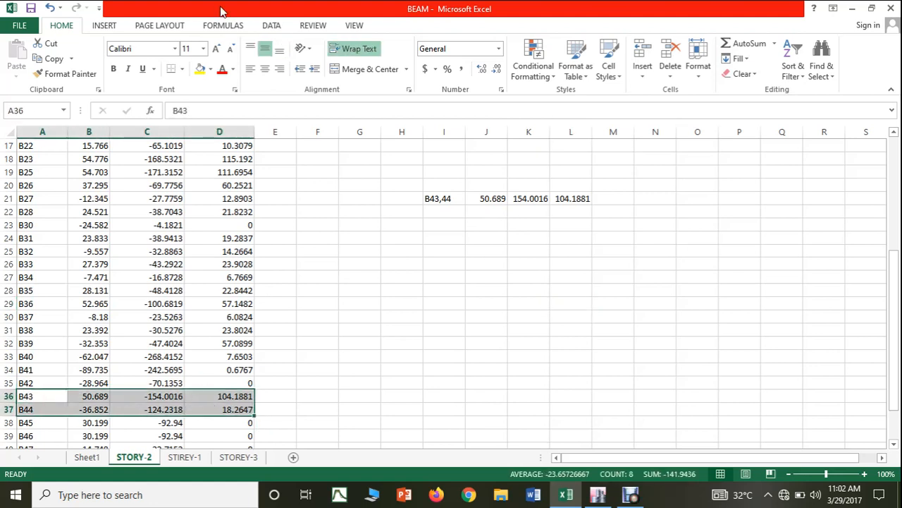
pyautogui.click(222, 71)
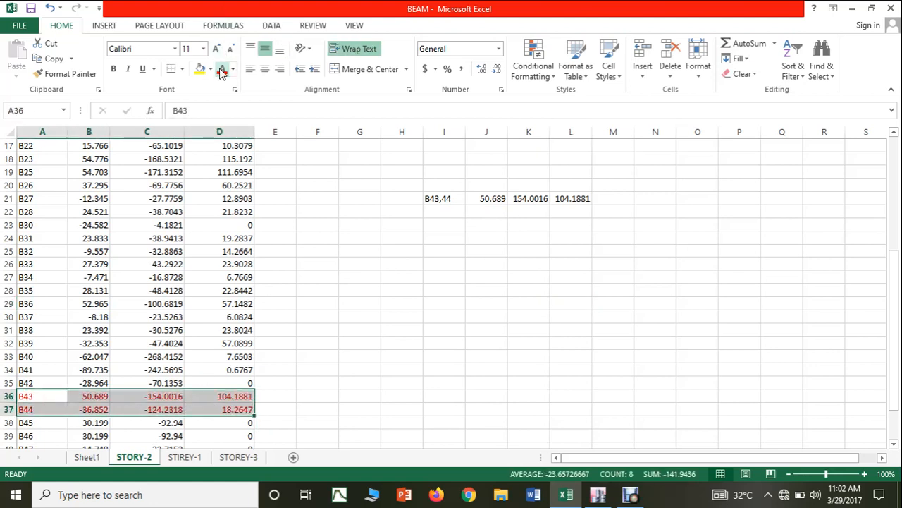
# Check beam B8 in the ETABS Story2 plan, then return to Excel and colour the B8 row A6:D6 red.
pyautogui.click(609, 497)
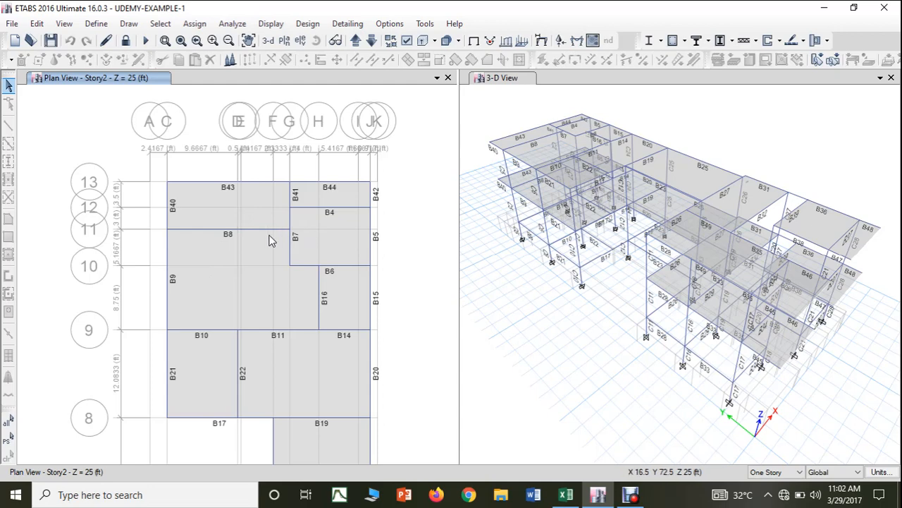
pyautogui.click(566, 495)
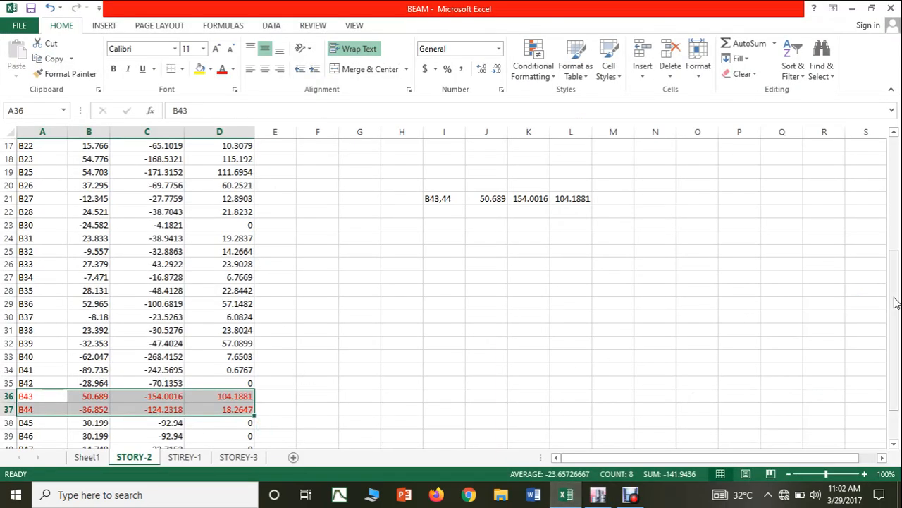
pyautogui.moveTo(895, 301); pyautogui.dragTo(893, 202)
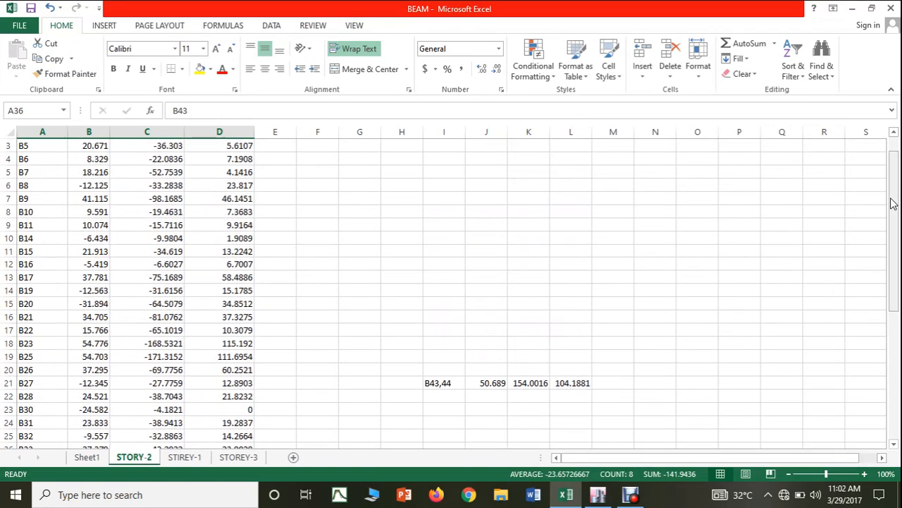
pyautogui.moveTo(33, 185); pyautogui.dragTo(202, 189)
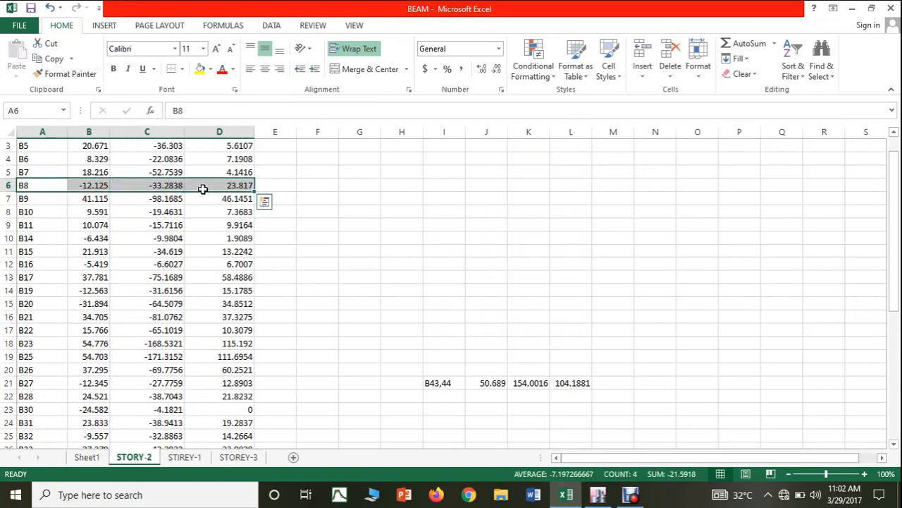
pyautogui.hotkey('ctrl', 'c')
pyautogui.click(221, 68)
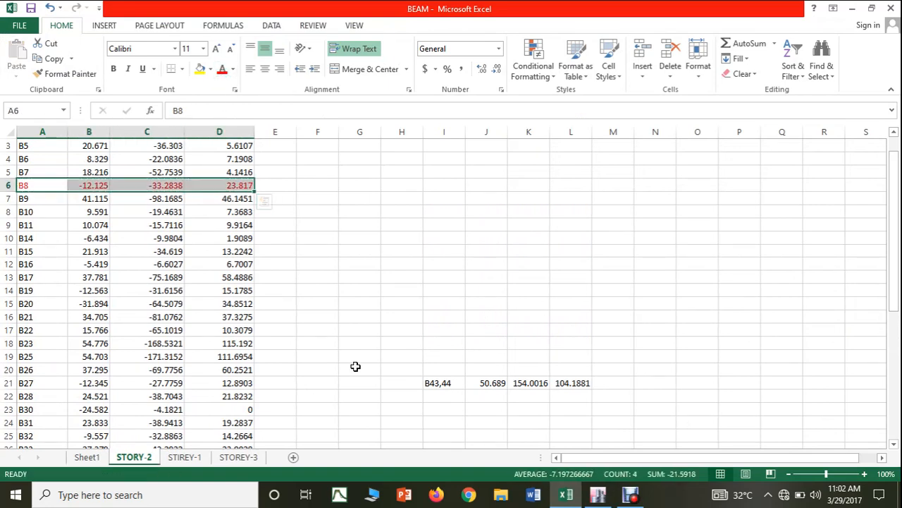
# Copy the whole B8 row, A6:D6, into I22:L22 below the "B43,44" group.
pyautogui.click(437, 399)
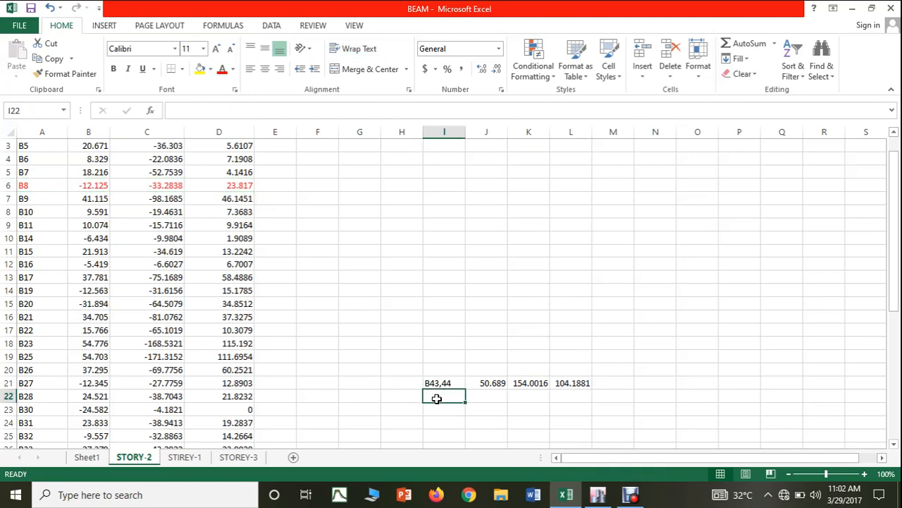
pyautogui.click(56, 182)
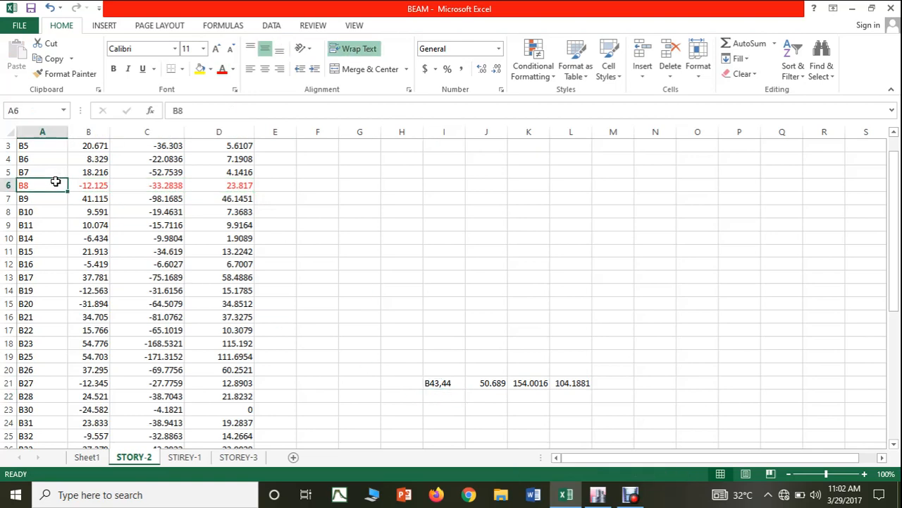
pyautogui.hotkey('ctrl', 'c')
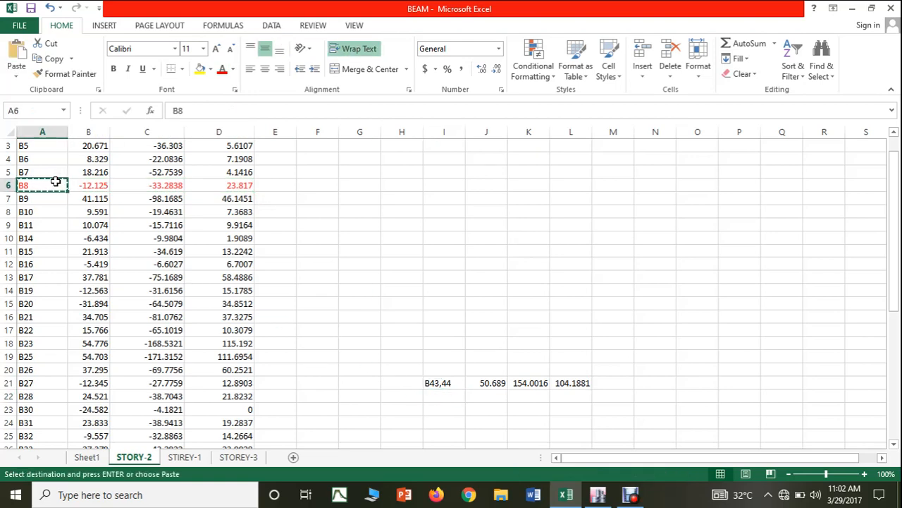
pyautogui.moveTo(56, 182); pyautogui.dragTo(224, 187)
pyautogui.hotkey('ctrl', 'c')
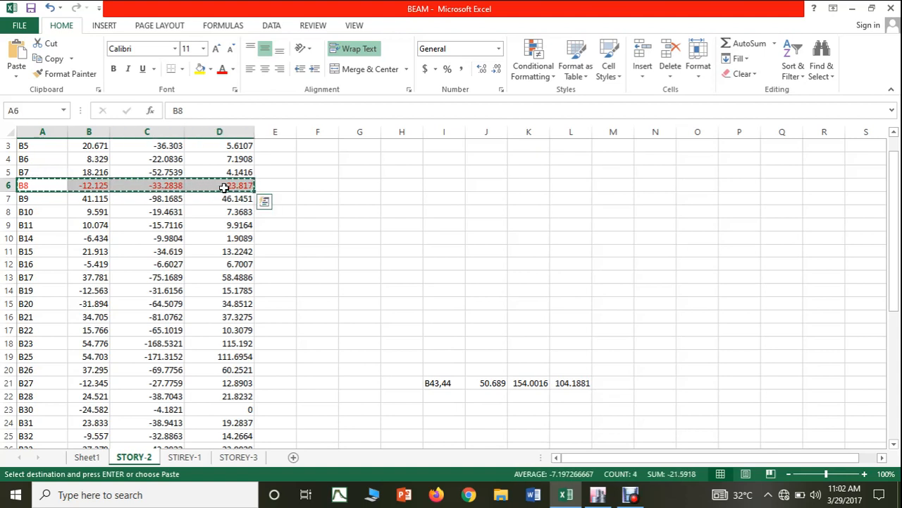
pyautogui.click(453, 394)
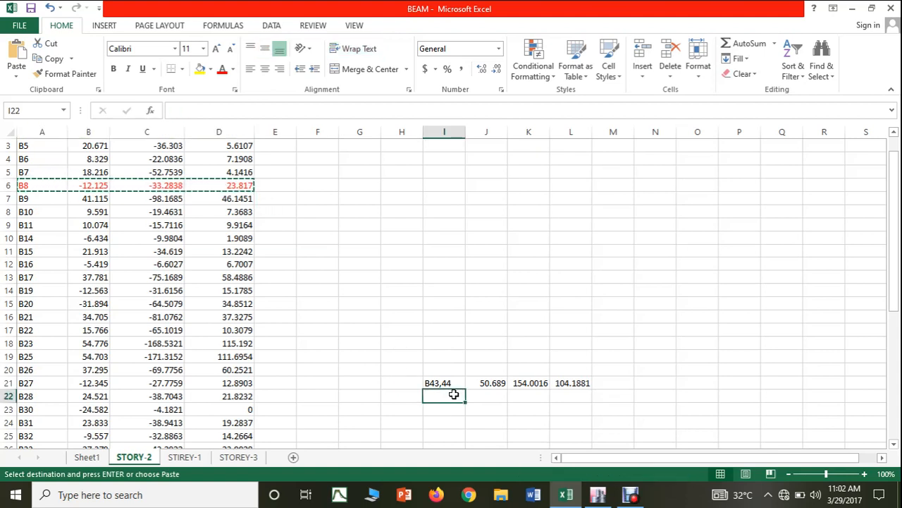
pyautogui.hotkey('ctrl', 'v')
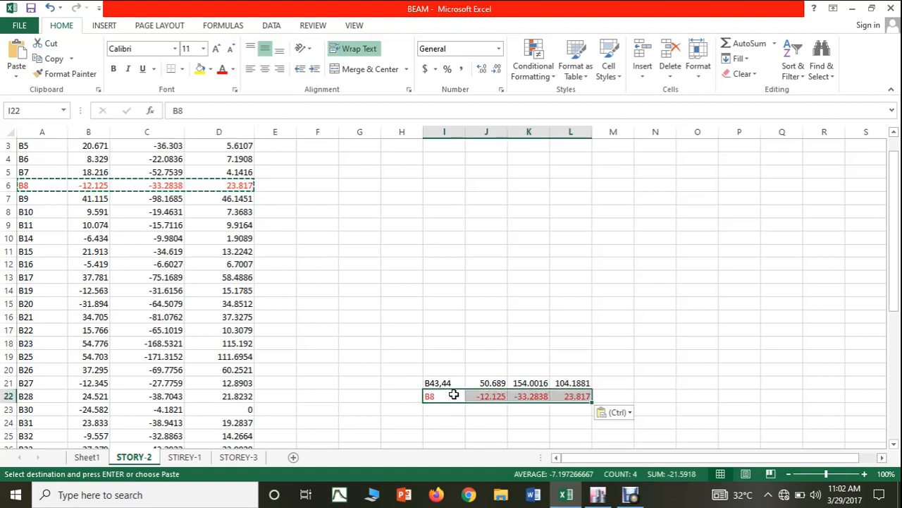
# Set the font colour of the pasted B8 row in I22:L22 to black.
pyautogui.click(233, 69)
pyautogui.click(225, 86)
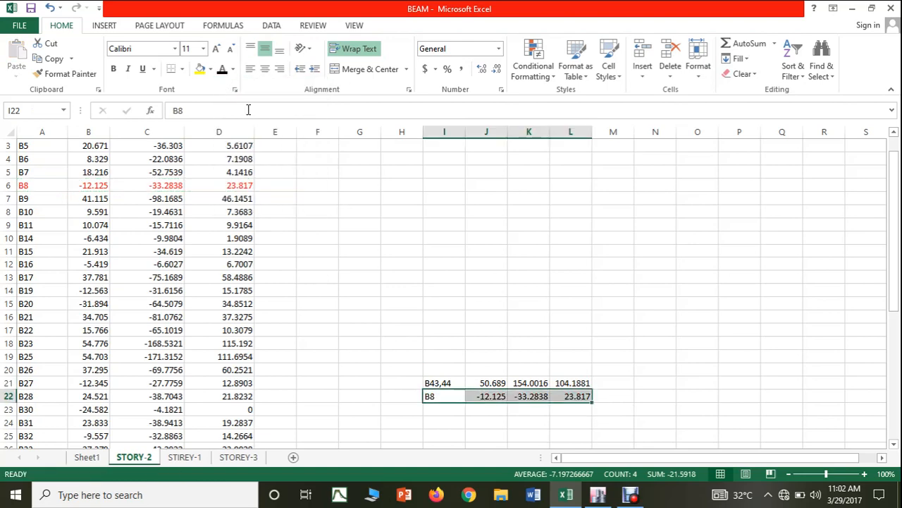
pyautogui.click(409, 263)
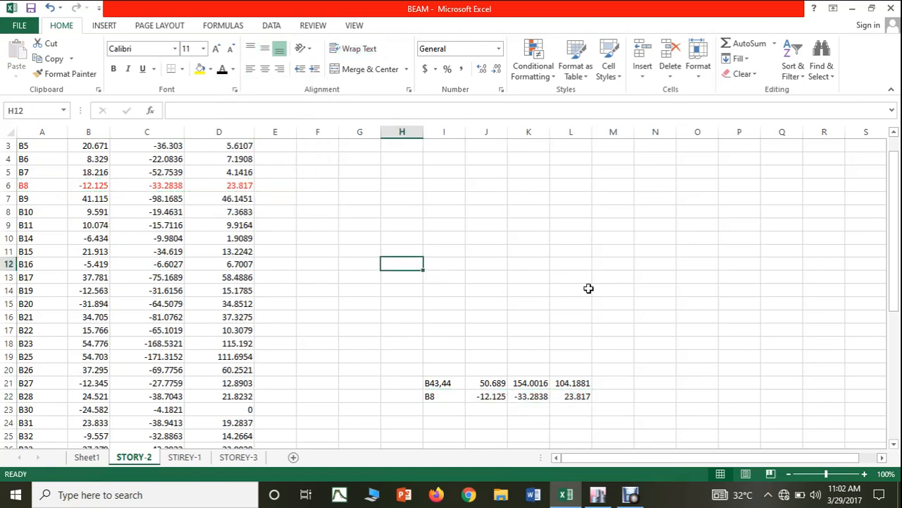
# Check beams B4 and B6 in the ETABS Story2 plan, then enter the group label "B4,6" in cell I20 of the Excel sheet.
pyautogui.click(628, 495)
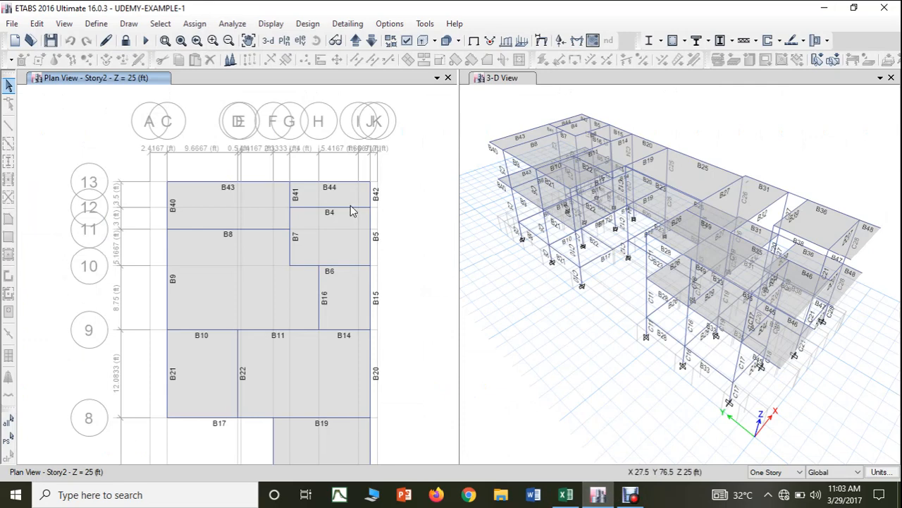
pyautogui.click(567, 494)
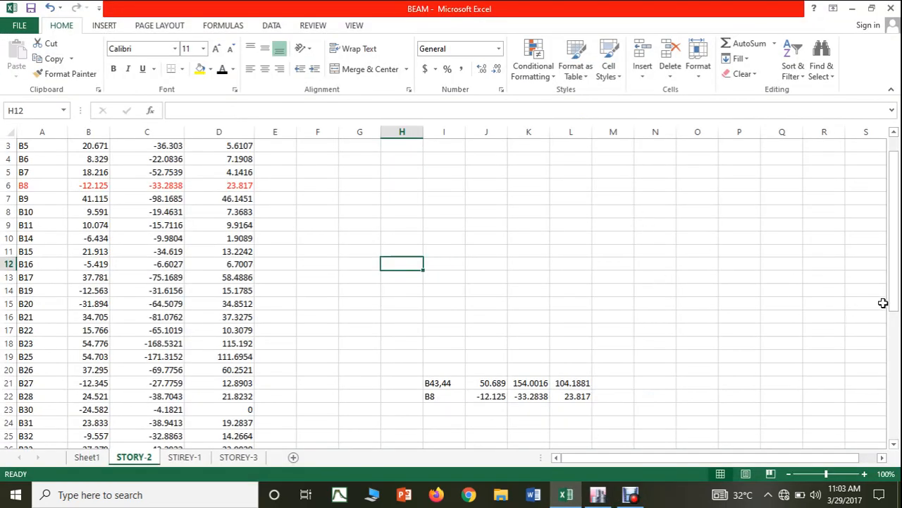
pyautogui.moveTo(892, 286); pyautogui.dragTo(893, 263)
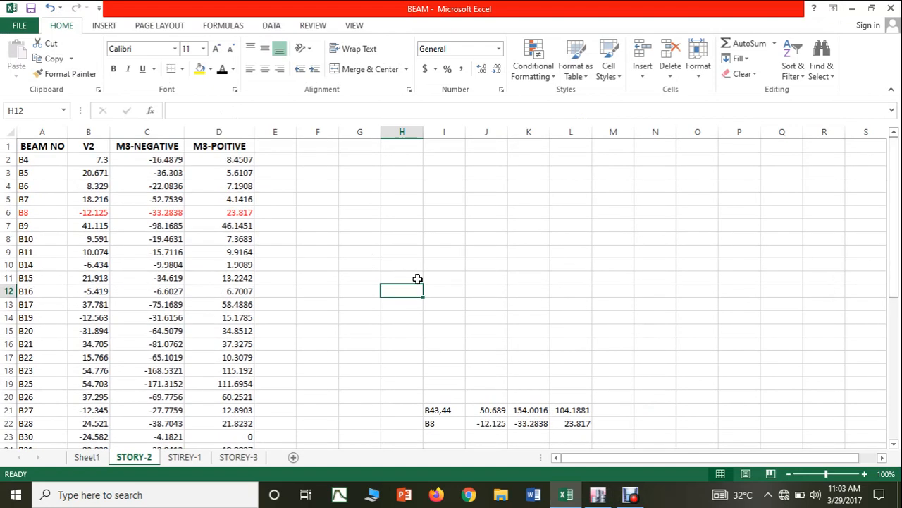
pyautogui.moveTo(48, 157); pyautogui.dragTo(212, 158)
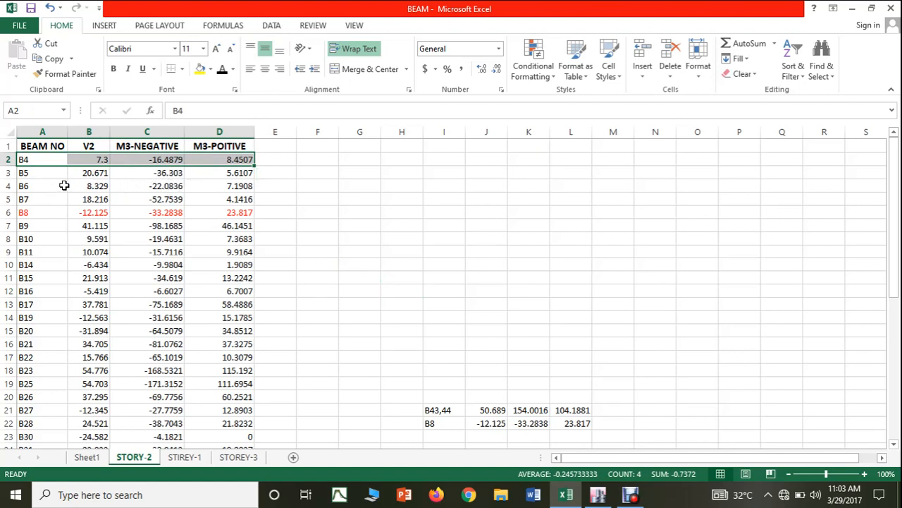
pyautogui.click(434, 399)
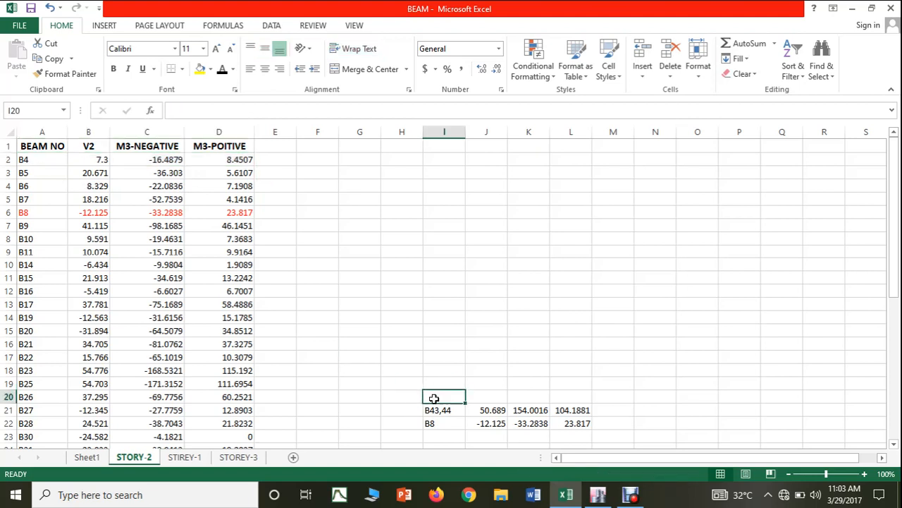
pyautogui.write('B8')
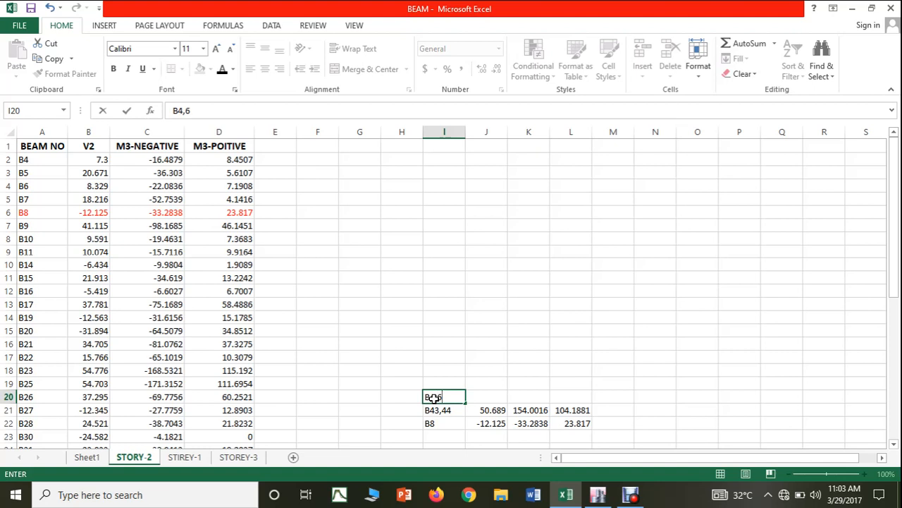
pyautogui.click(568, 344)
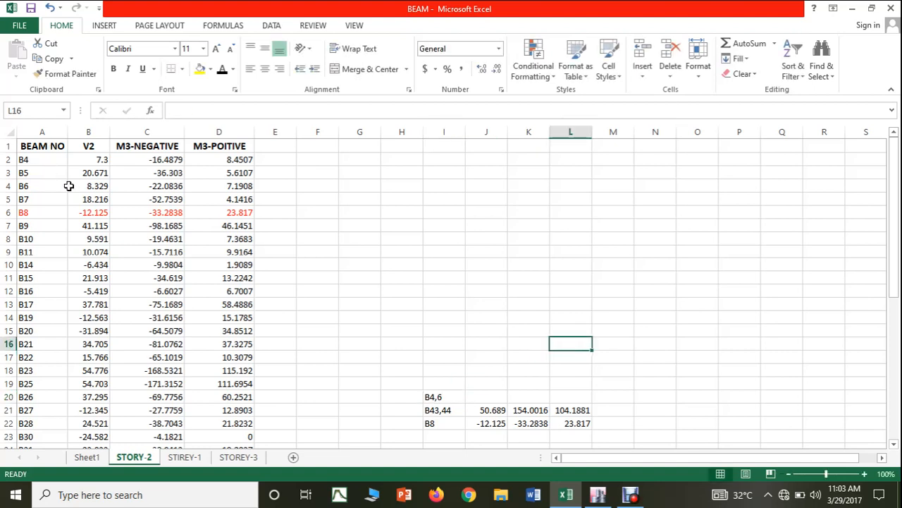
# Fill the "B4,6" group row by copying B6's V2 and M3-negative values into J20:K20 and B4's M3-positive value into L20.
pyautogui.moveTo(79, 185); pyautogui.dragTo(133, 186)
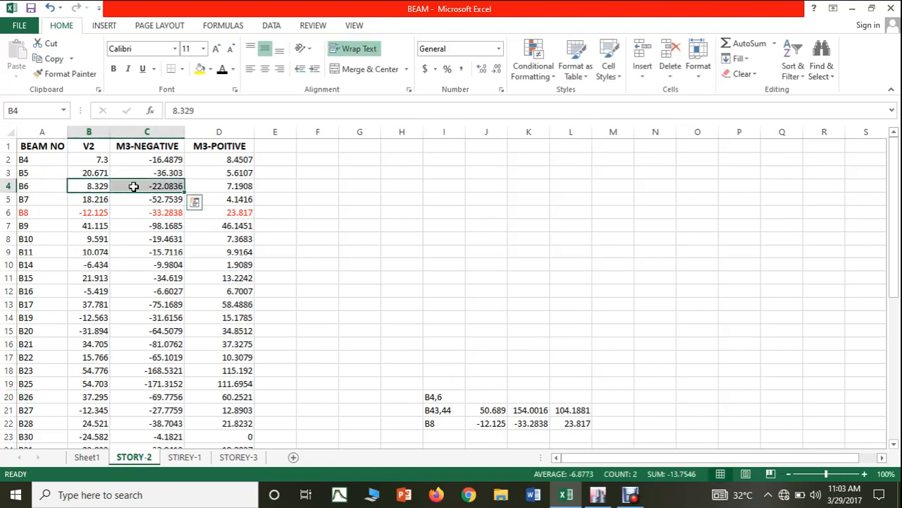
pyautogui.hotkey('ctrl', 'c')
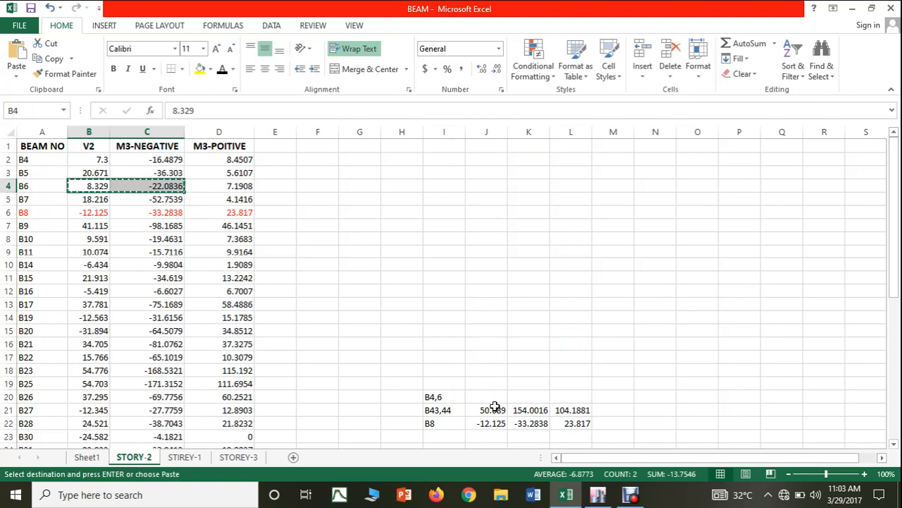
pyautogui.click(497, 395)
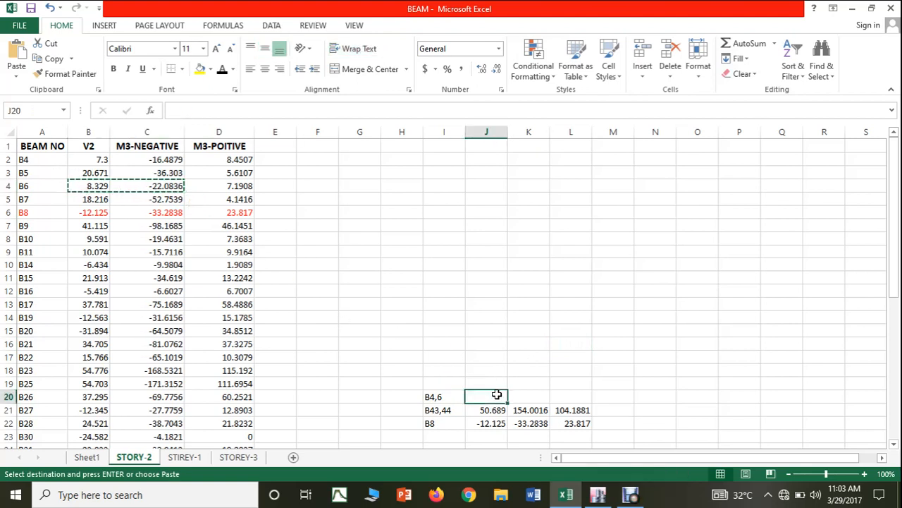
pyautogui.click(243, 161)
pyautogui.hotkey('ctrl', 'c')
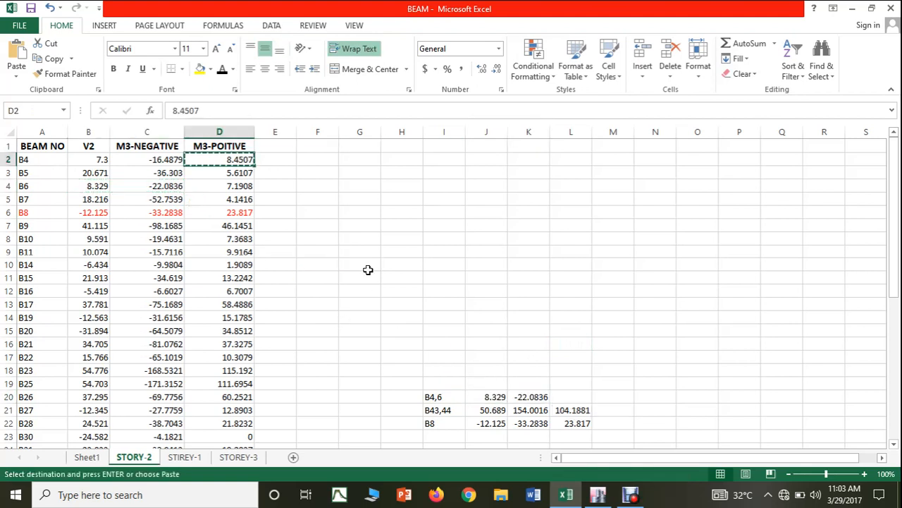
pyautogui.click(573, 397)
pyautogui.hotkey('ctrl', 'v')
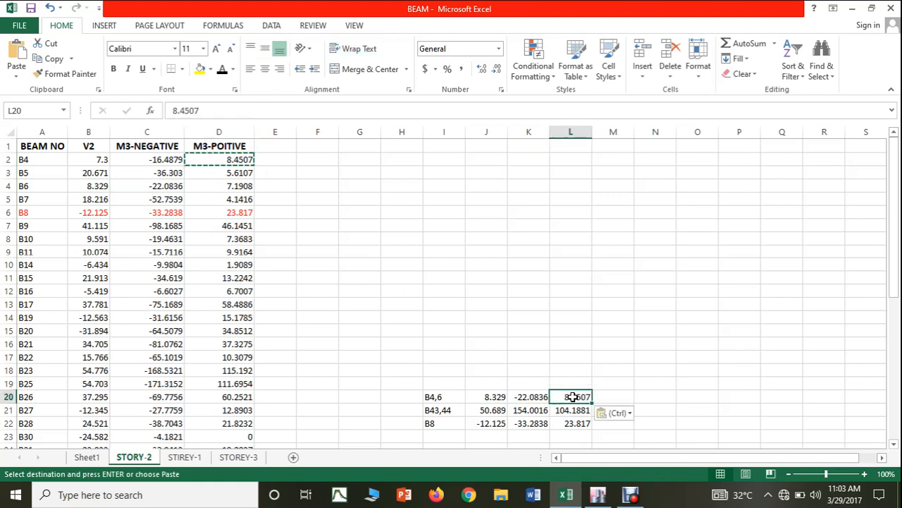
pyautogui.press('Escape')
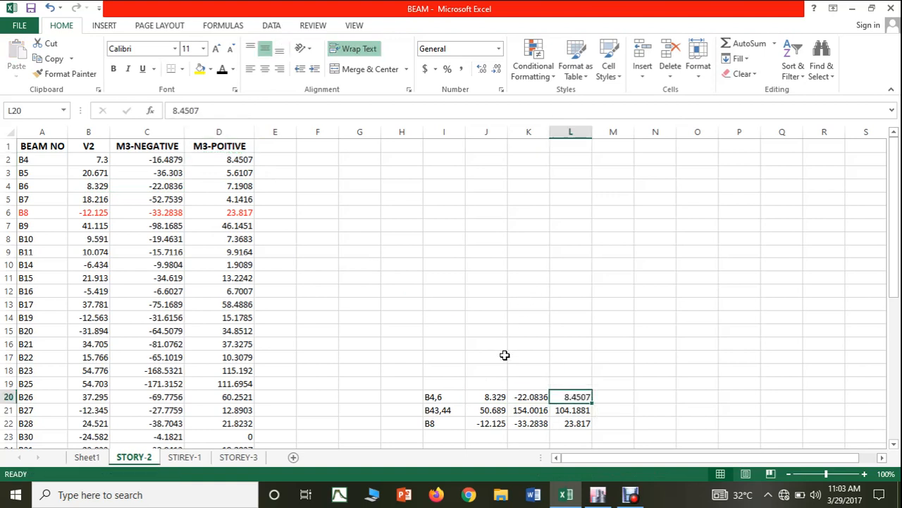
# Remove the minus signs from J22, K20 and K22, making them 12.125, 22.0836 and 33.2838.
pyautogui.click(481, 422)
pyautogui.doubleClick(482, 422)
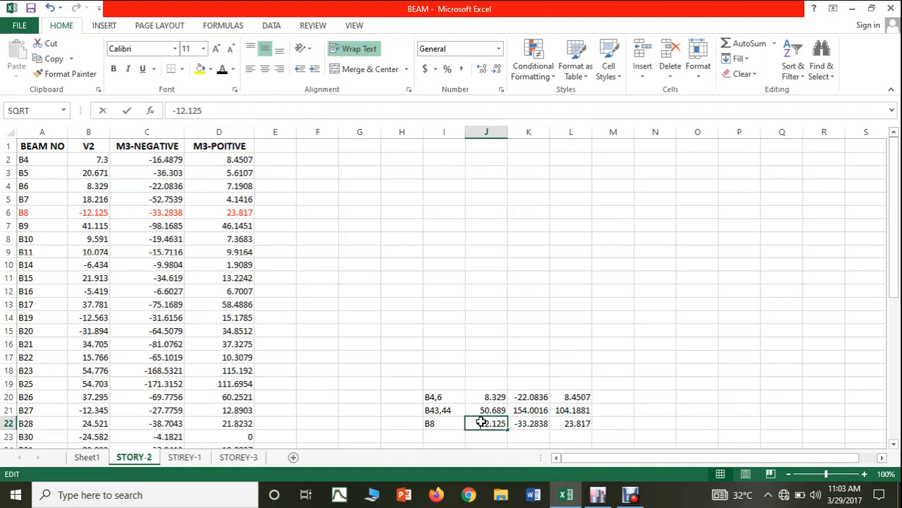
pyautogui.press('BackSpace')
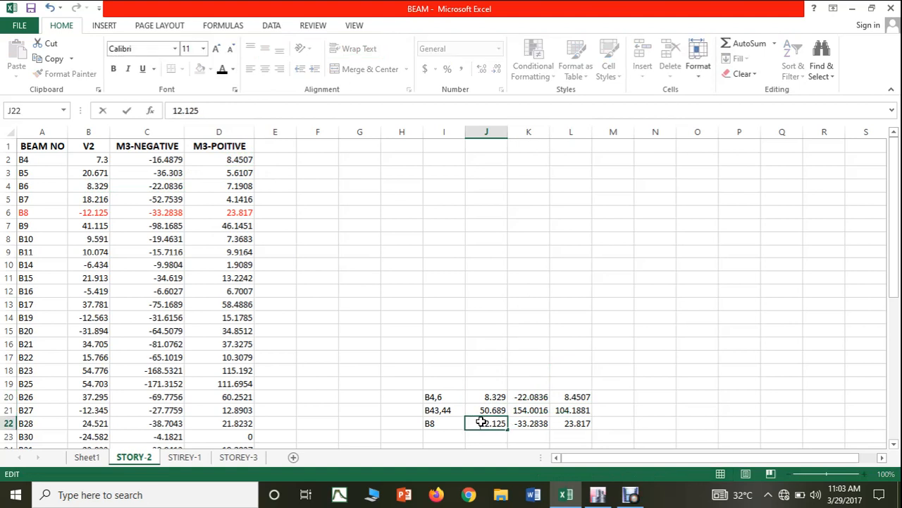
pyautogui.click(520, 395)
pyautogui.doubleClick(520, 395)
pyautogui.press('BackSpace')
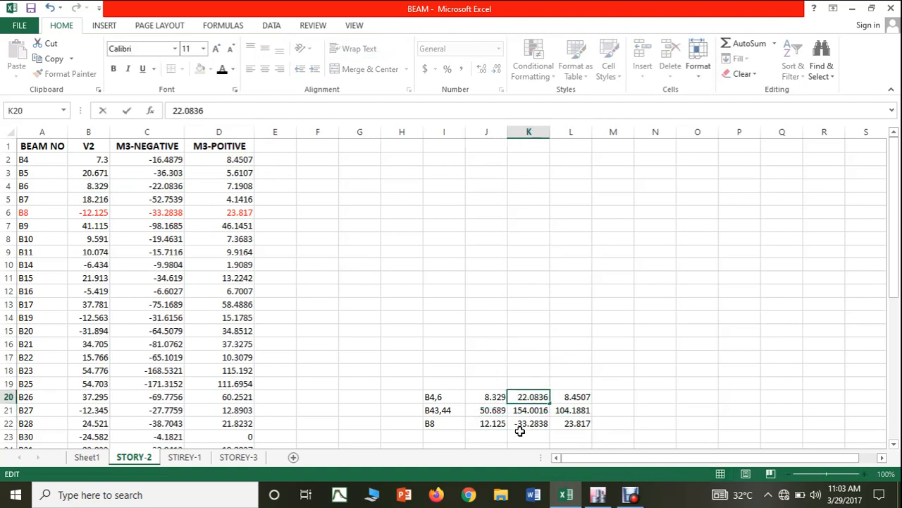
pyautogui.click(519, 422)
pyautogui.doubleClick(519, 423)
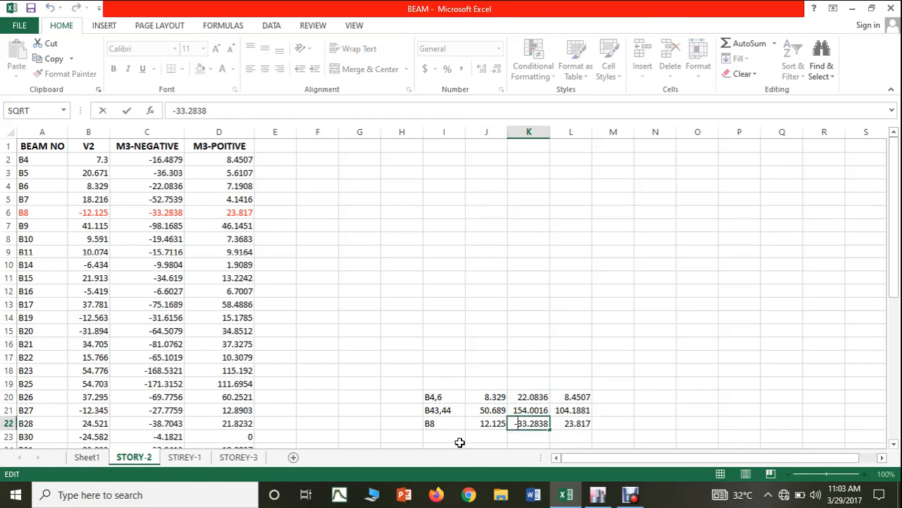
pyautogui.press('BackSpace')
pyautogui.click(728, 340)
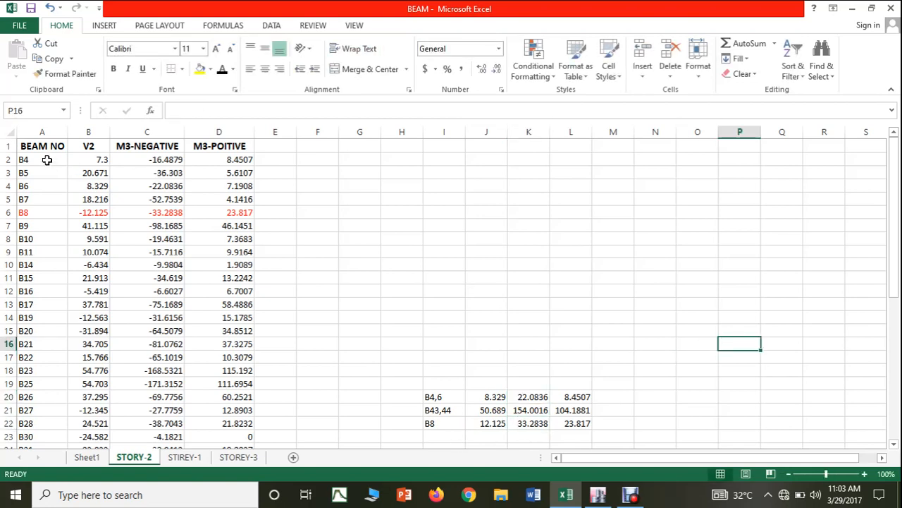
# Set the font colour of the B4 row A2:D2 and the B6 row A4:D4 to red.
pyautogui.moveTo(46, 160); pyautogui.dragTo(222, 159)
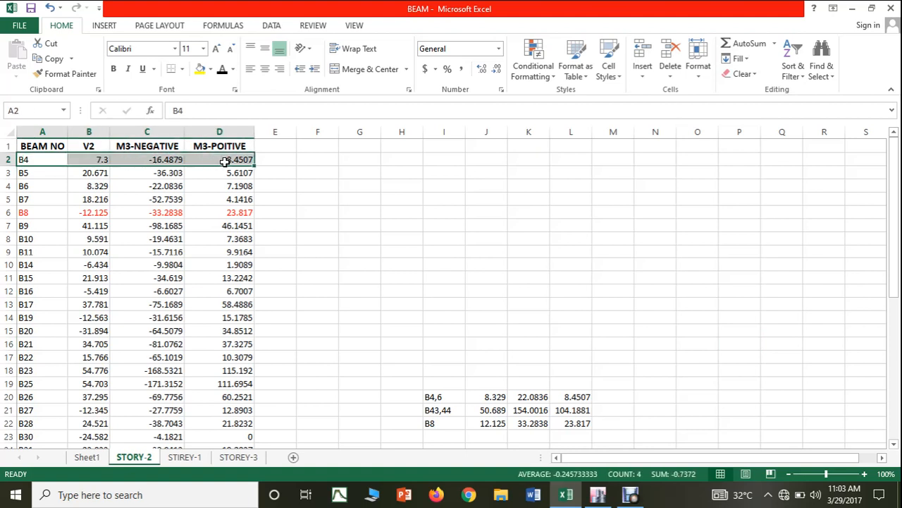
pyautogui.click(233, 71)
pyautogui.click(230, 189)
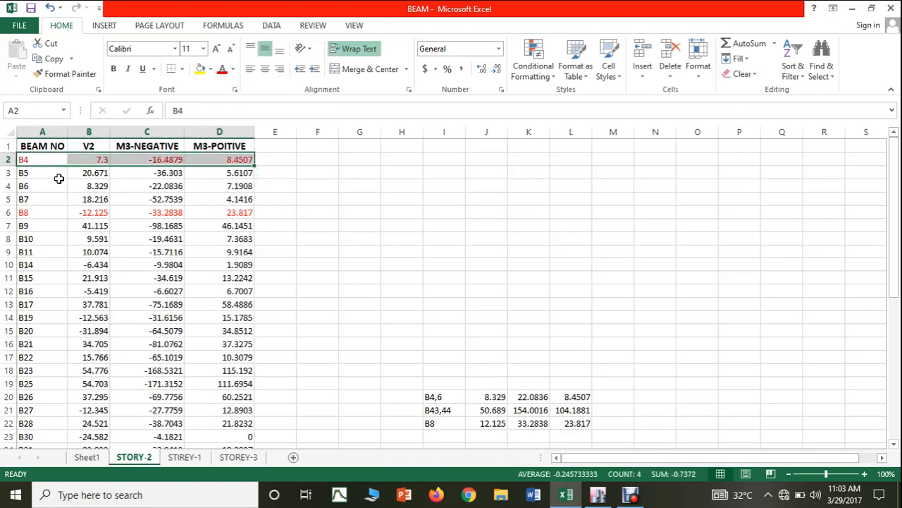
pyautogui.moveTo(36, 182); pyautogui.dragTo(244, 186)
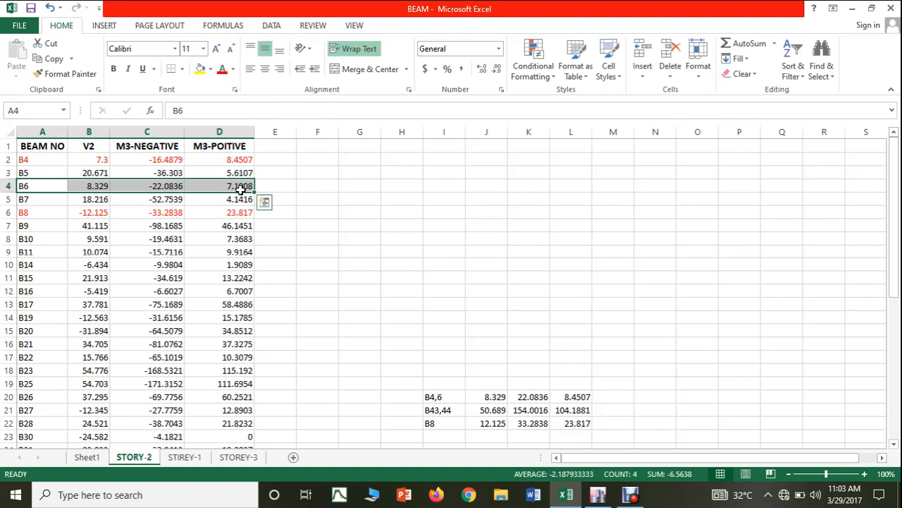
pyautogui.click(221, 69)
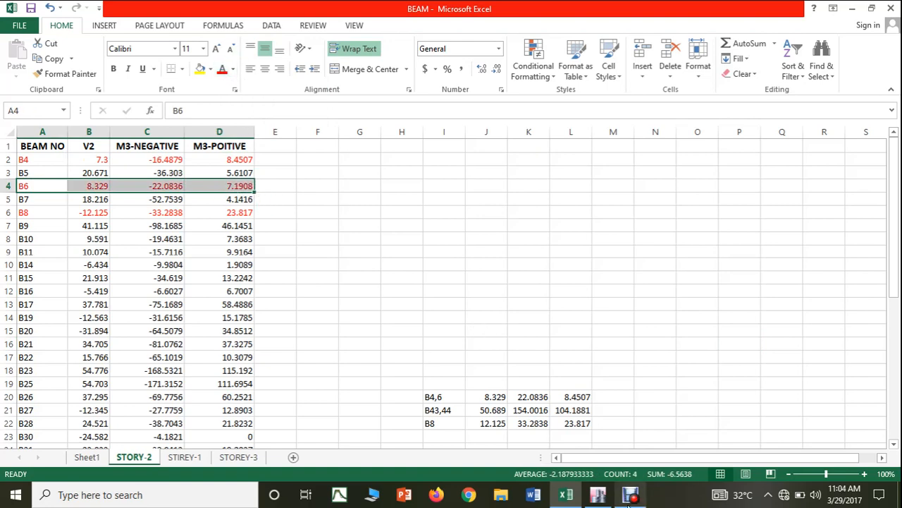
# Check beams B10, B11 and B14 in the ETABS Story2 plan, then enter the group label "B10,11,14" in cell I19 of the Excel sheet.
pyautogui.click(598, 496)
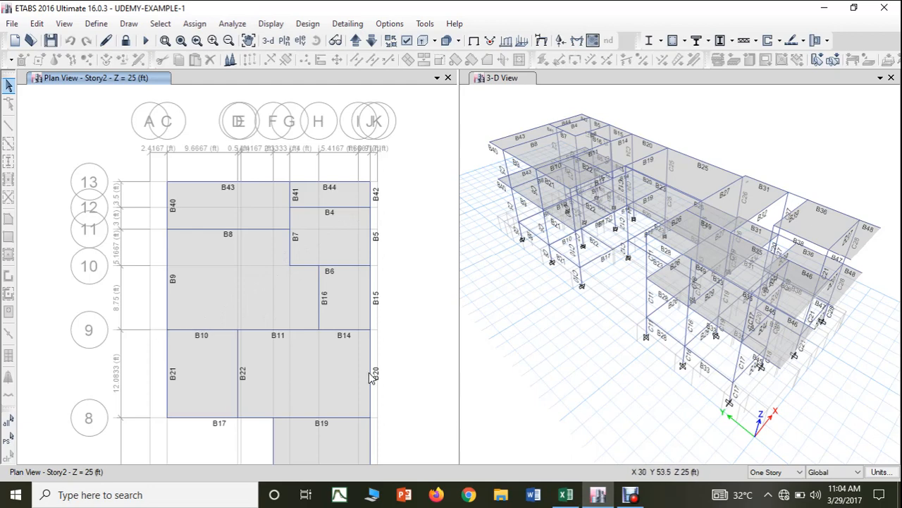
pyautogui.click(565, 494)
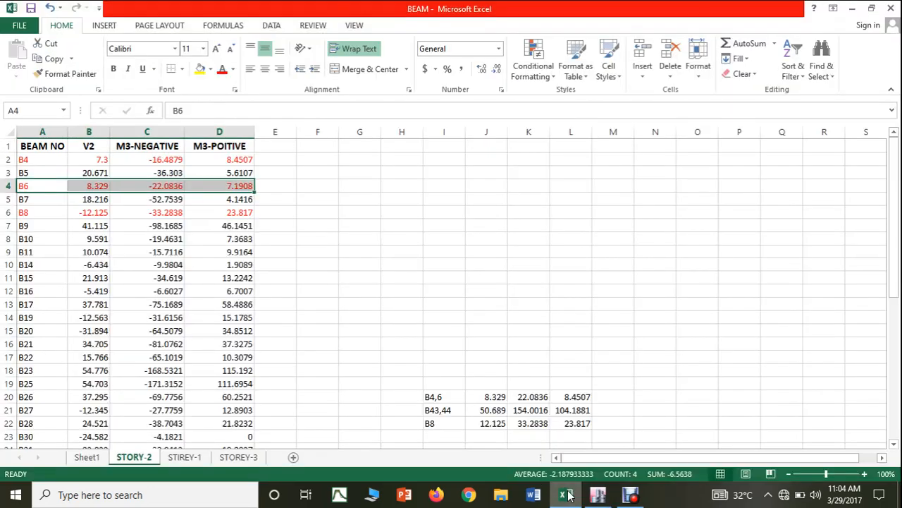
pyautogui.moveTo(28, 236); pyautogui.dragTo(202, 262)
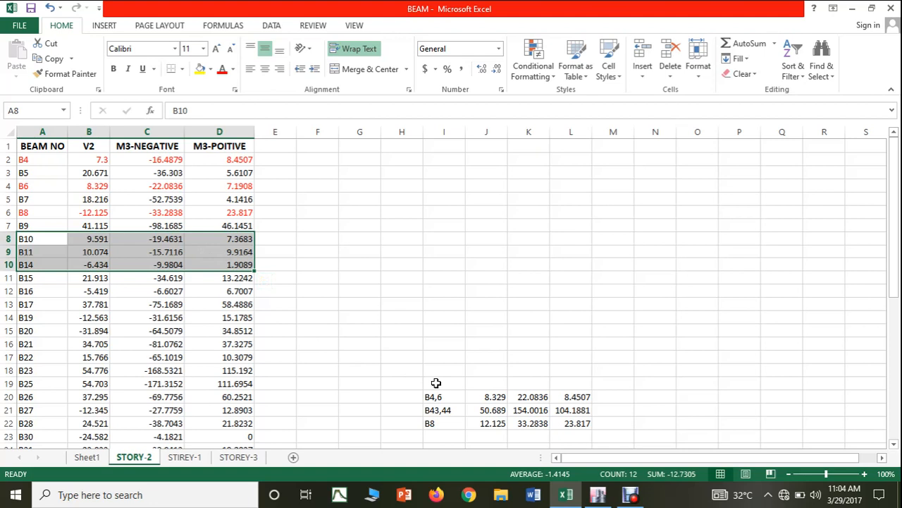
pyautogui.click(435, 382)
pyautogui.write('B10,11,14')
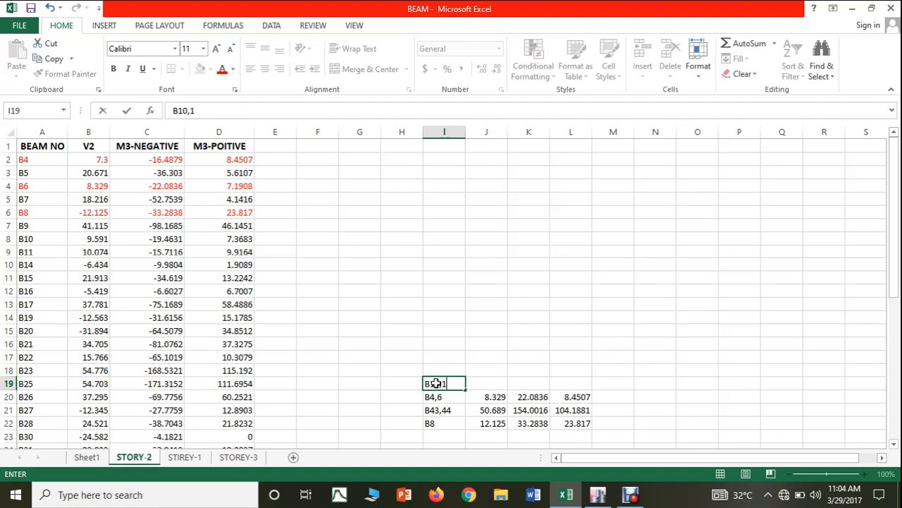
pyautogui.click(518, 351)
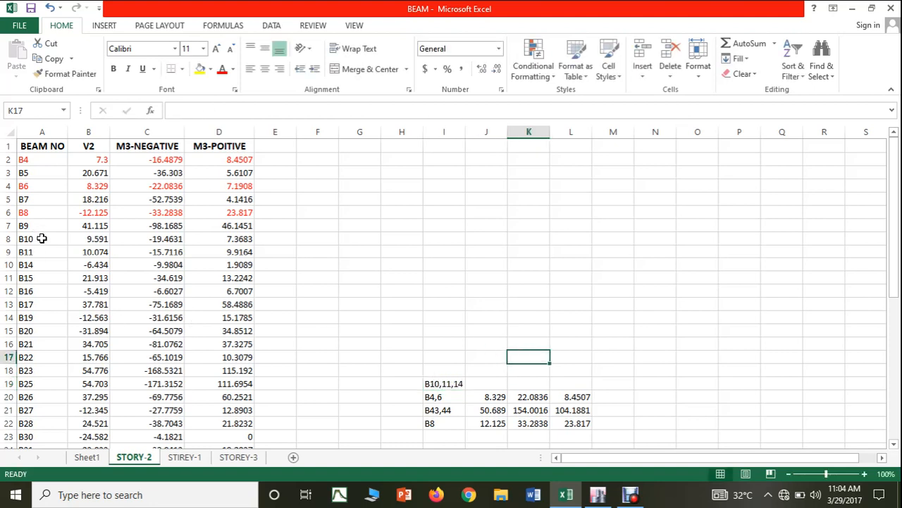
# Compare the B10, B11 and B14 rows and copy B11's V2 value 10.074 into J19.
pyautogui.moveTo(42, 239); pyautogui.dragTo(89, 261)
pyautogui.click(94, 255)
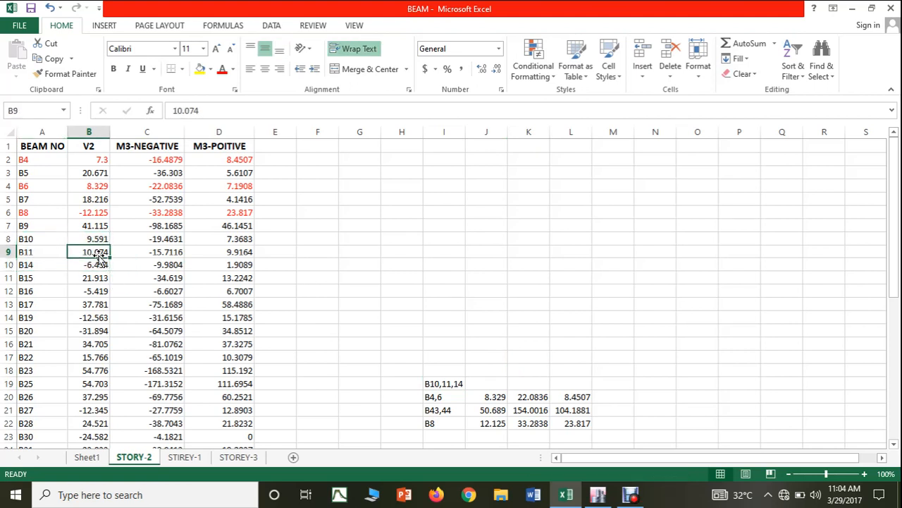
pyautogui.hotkey('ctrl', 'c')
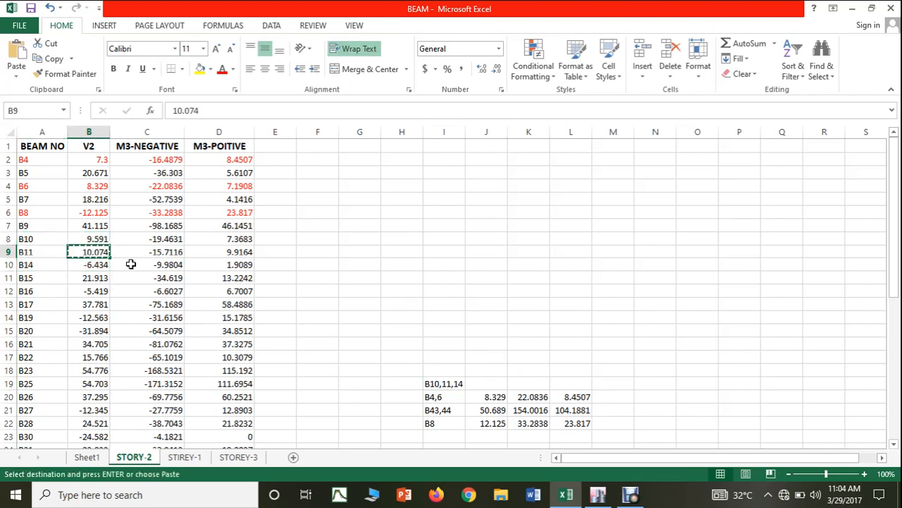
pyautogui.click(478, 381)
pyautogui.hotkey('ctrl', 'v')
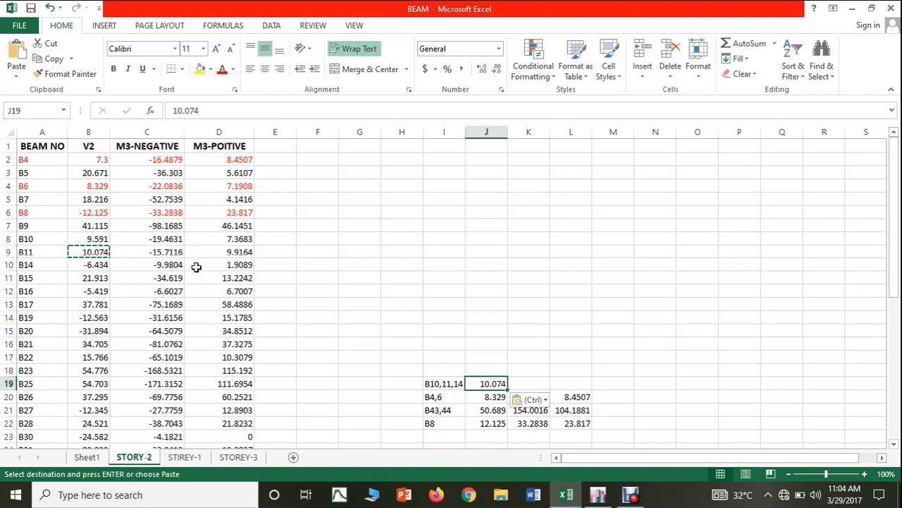
# Copy B10's M3-negative value -19.4631 into K19 and B11's M3-positive value 9.9164 into L19.
pyautogui.click(170, 239)
pyautogui.hotkey('ctrl', 'c')
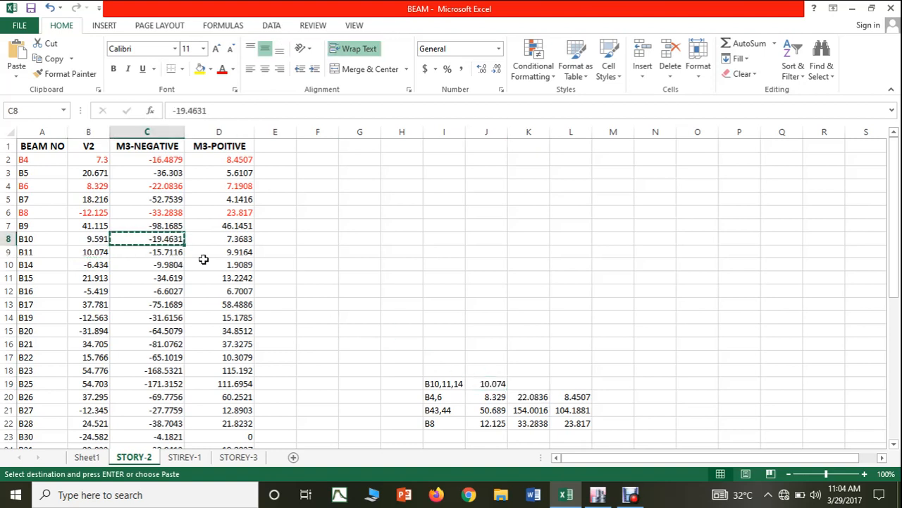
pyautogui.click(523, 380)
pyautogui.hotkey('ctrl', 'v')
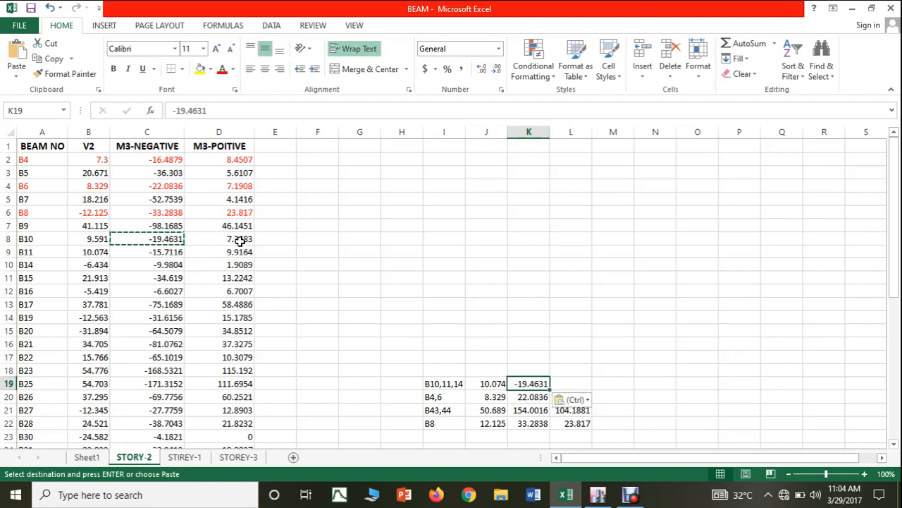
pyautogui.click(244, 254)
pyautogui.hotkey('ctrl', 'c')
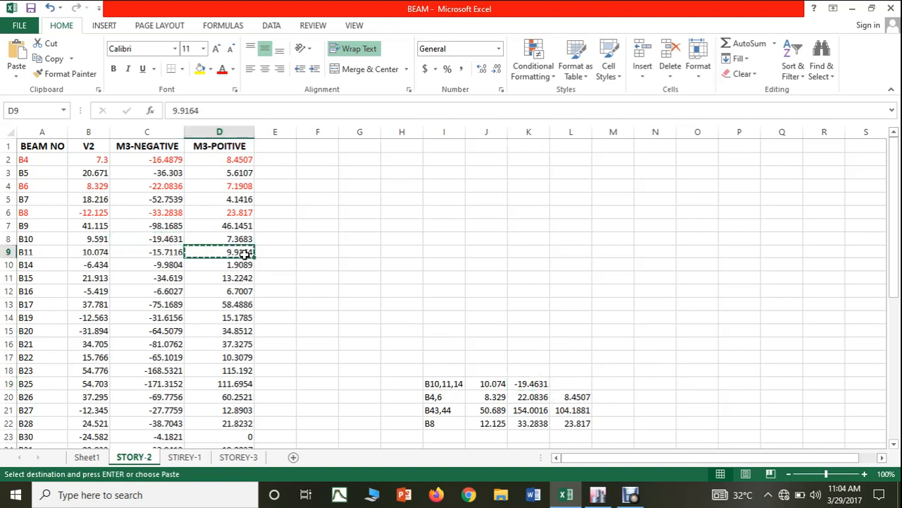
pyautogui.click(577, 384)
pyautogui.hotkey('ctrl', 'v')
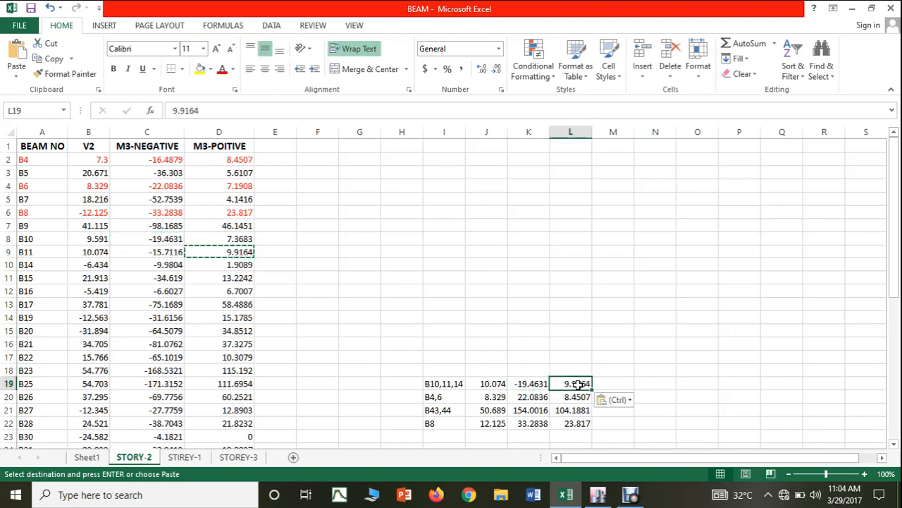
# Remove the minus sign from the "B10,11,14" group's negative moment in K19, making it 19.4631.
pyautogui.click(520, 383)
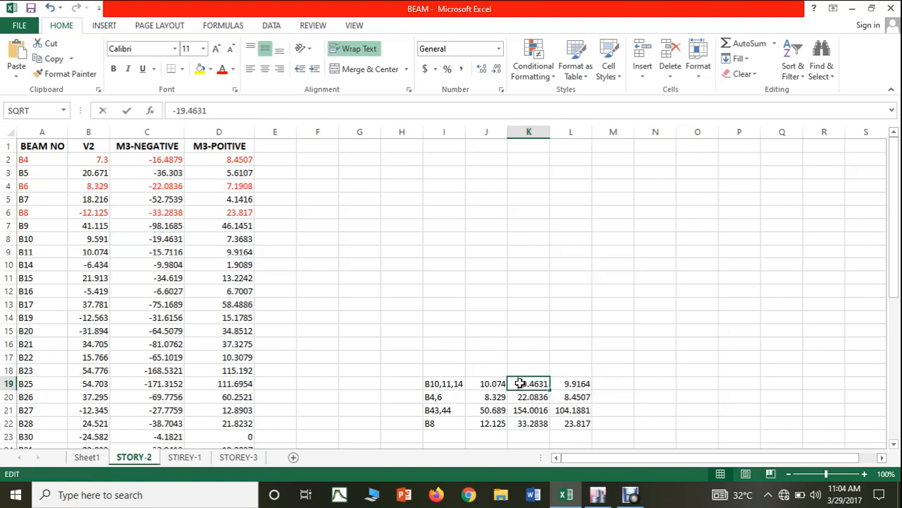
pyautogui.doubleClick(521, 383)
pyautogui.press('BackSpace')
pyautogui.click(595, 314)
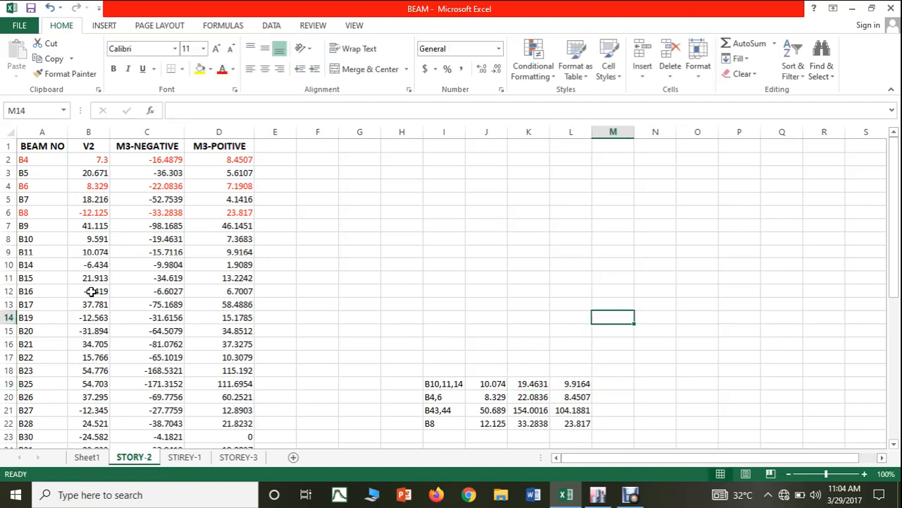
# Set the font colour of the B10, B11 and B14 rows, A8:D10, to red.
pyautogui.moveTo(31, 240); pyautogui.dragTo(208, 263)
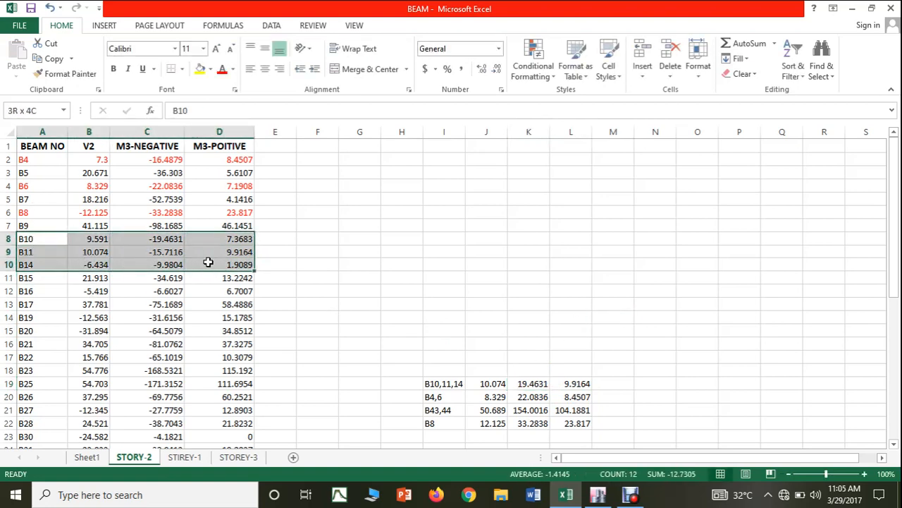
pyautogui.click(222, 68)
pyautogui.click(412, 230)
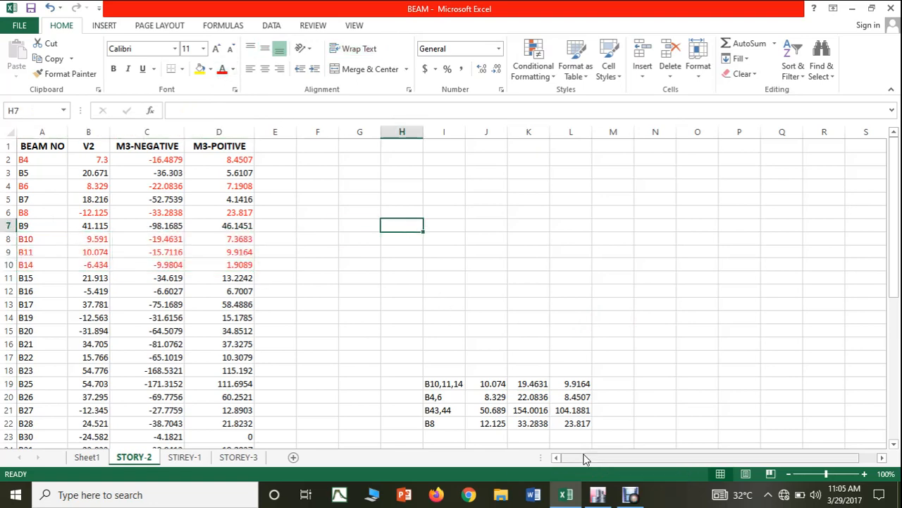
# Switch to ETABS, select beam B17 on grid line 8 of the Story2 plan to check its continuity with B19, and return to Excel.
pyautogui.click(597, 495)
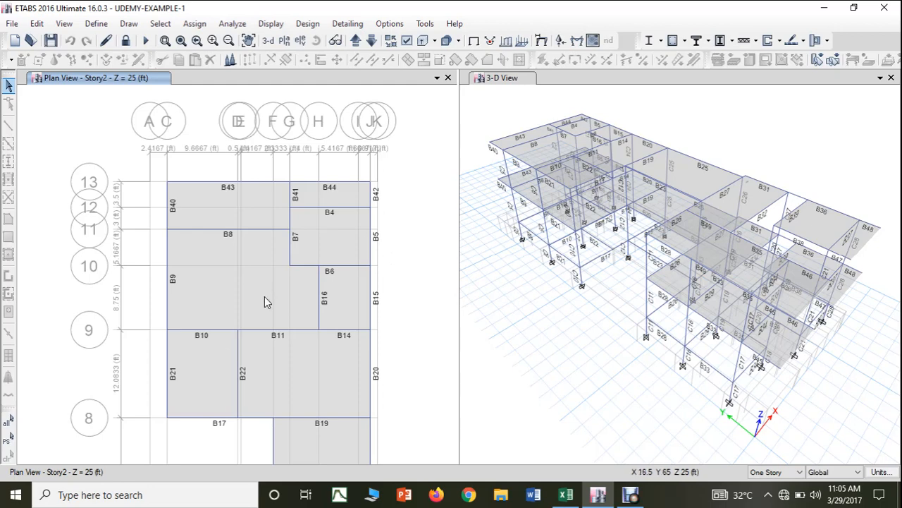
pyautogui.click(204, 420)
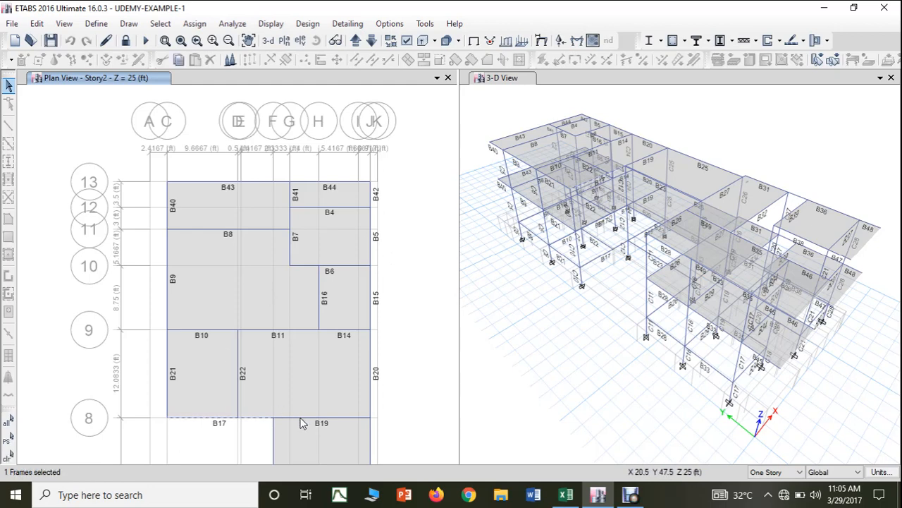
pyautogui.click(566, 494)
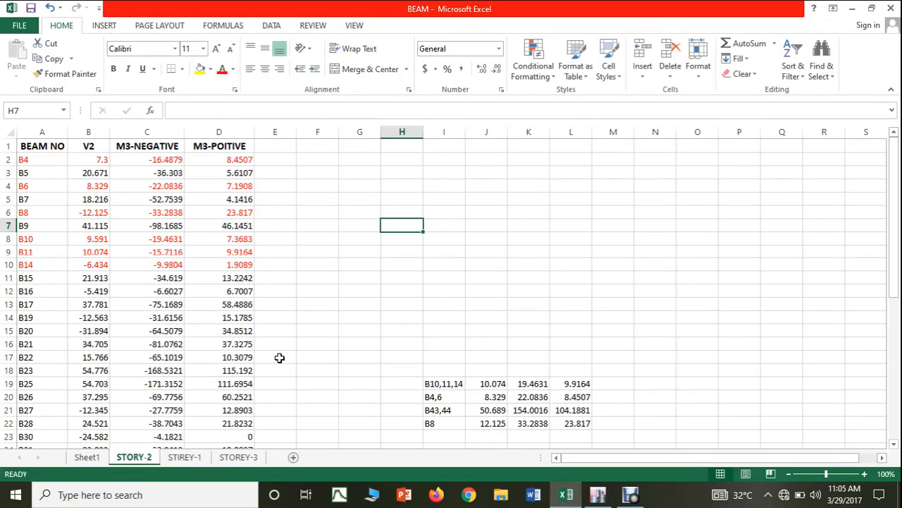
# Compare the B17 and B19 rows, copy B17's values 37.781, -75.1689 and 58.4886 into J18:L18, and label I18 "B17,19".
pyautogui.moveTo(60, 307); pyautogui.dragTo(219, 318)
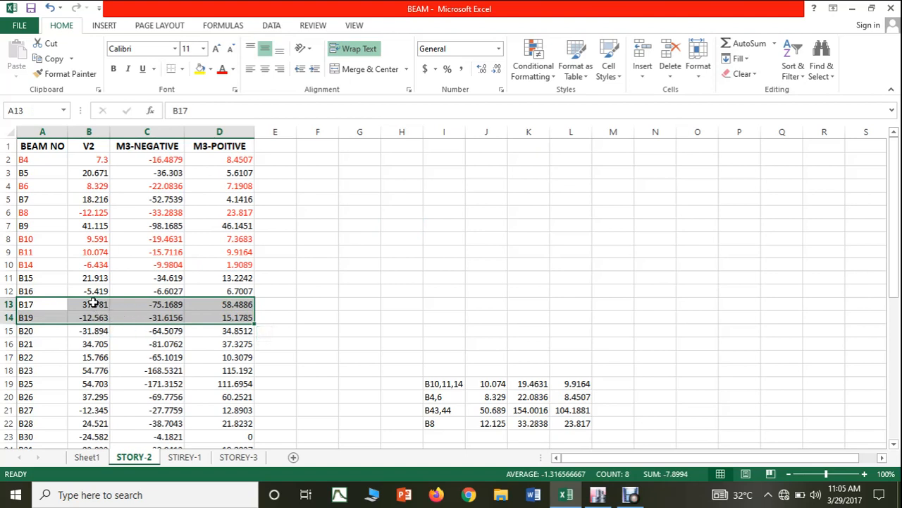
pyautogui.moveTo(94, 303); pyautogui.dragTo(202, 306)
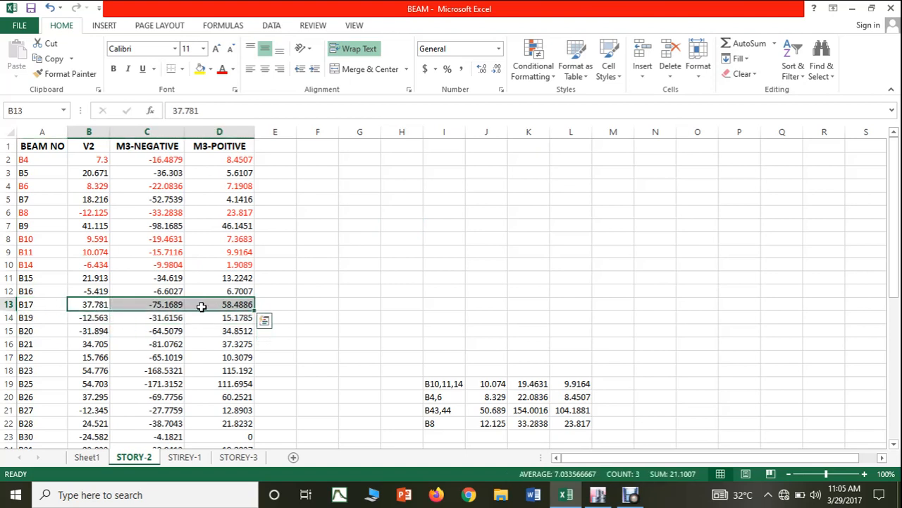
pyautogui.hotkey('ctrl', 'c')
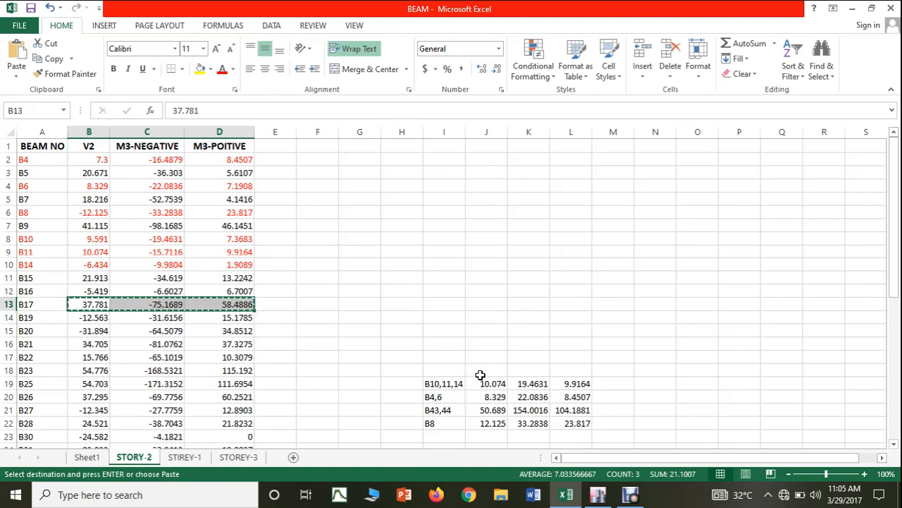
pyautogui.click(482, 371)
pyautogui.hotkey('ctrl', 'v')
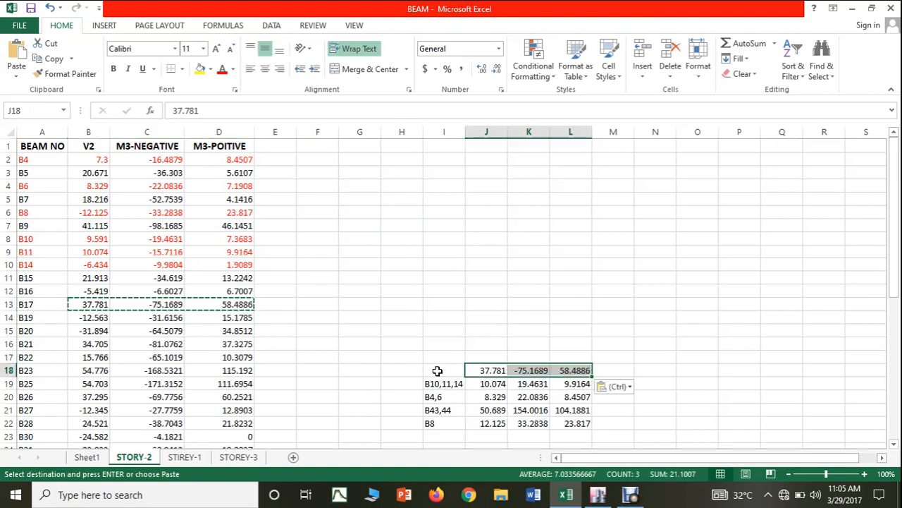
pyautogui.click(437, 371)
pyautogui.write('B1')
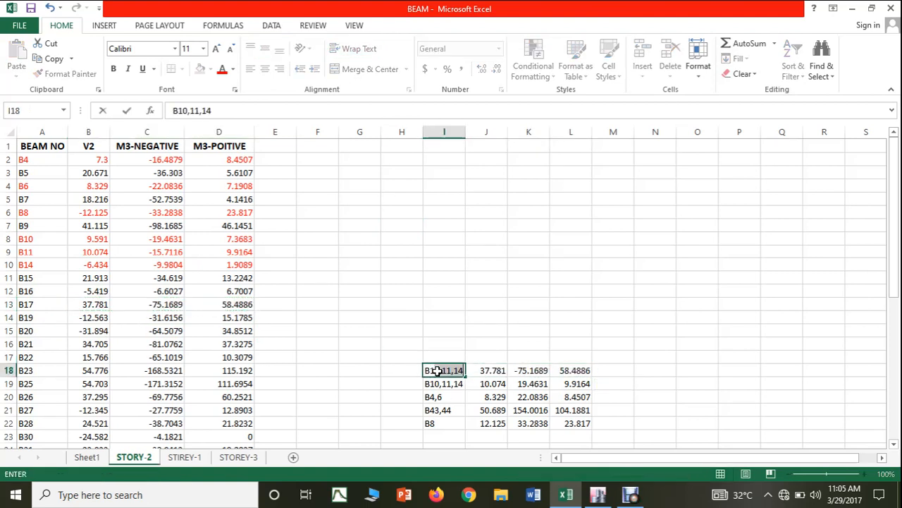
pyautogui.write('7,19')
pyautogui.click(479, 326)
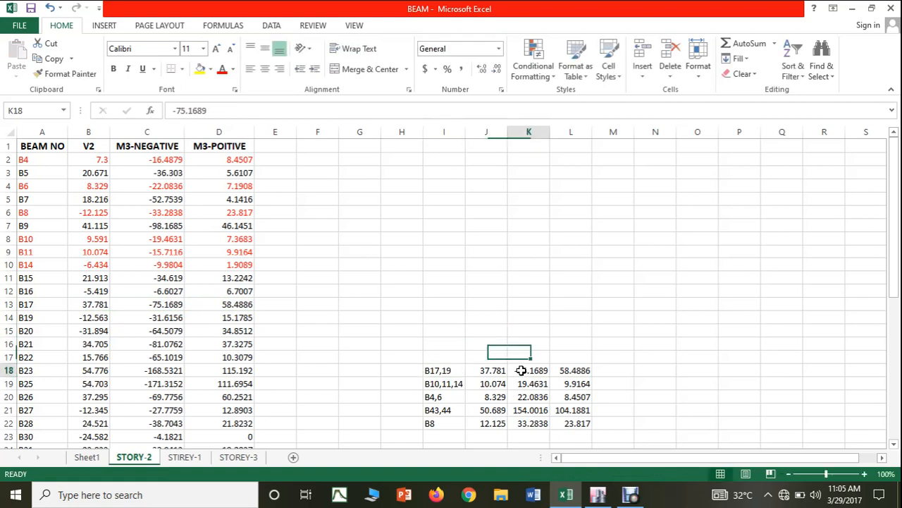
# Remove the minus sign from K18, making it 75.1689, and set the font colour of the B17 and B19 rows, A13:D14, to red.
pyautogui.doubleClick(521, 370)
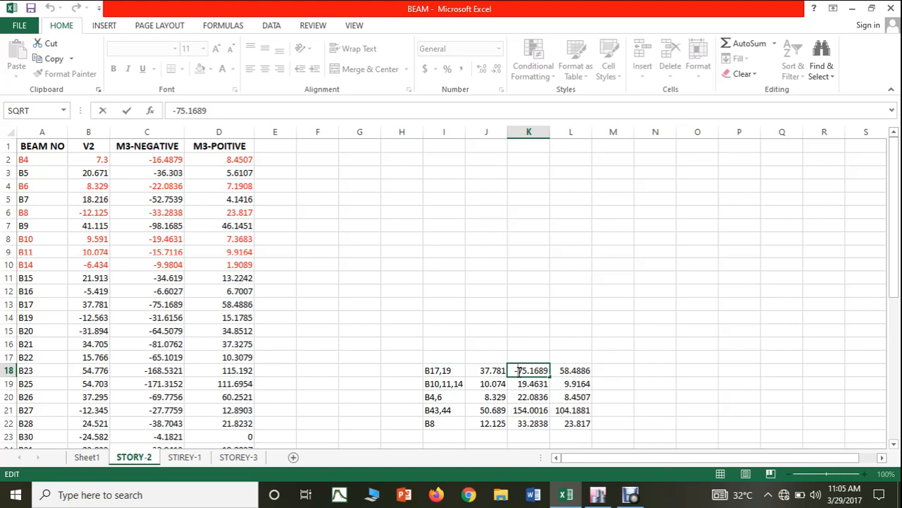
pyautogui.press('BackSpace')
pyautogui.click(430, 243)
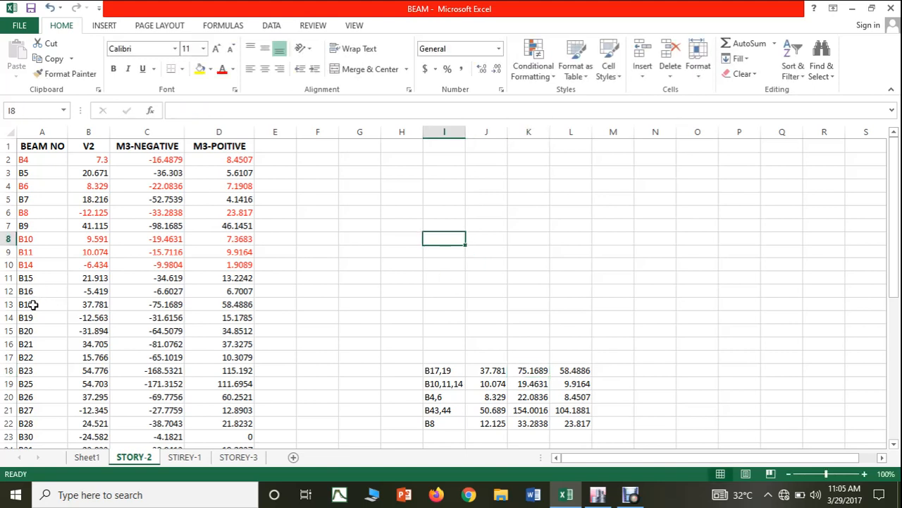
pyautogui.moveTo(33, 304); pyautogui.dragTo(235, 318)
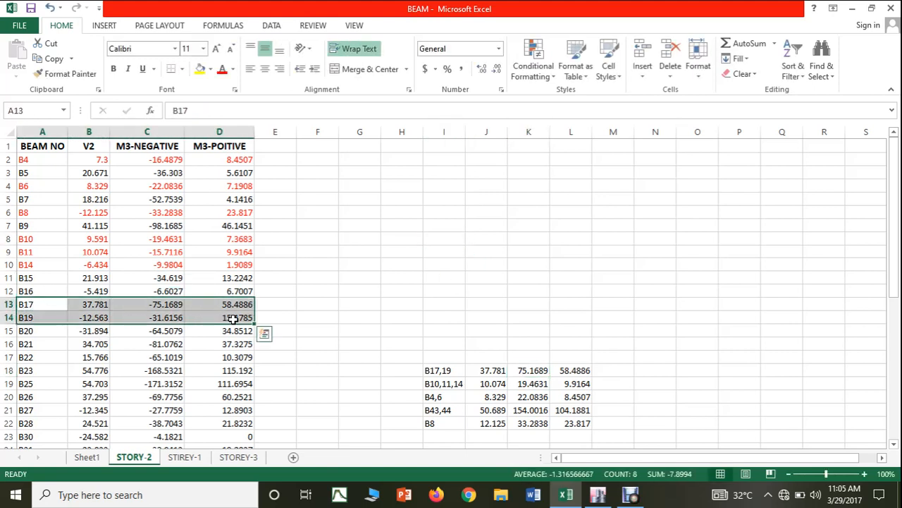
pyautogui.click(221, 70)
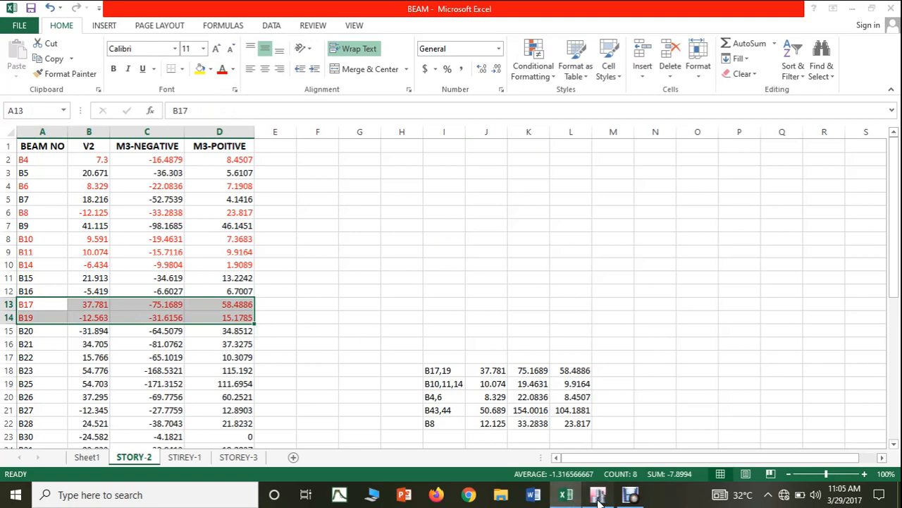
# Switch to ETABS, select B26 and B27 along grid line 7 of the Story2 plan, inspect the short B30 beside them, and return to Excel.
pyautogui.click(598, 495)
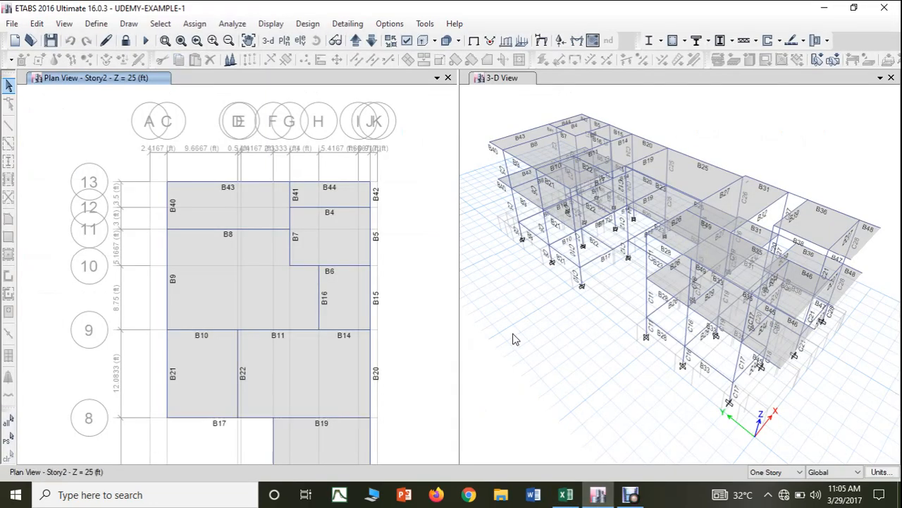
pyautogui.click(248, 41)
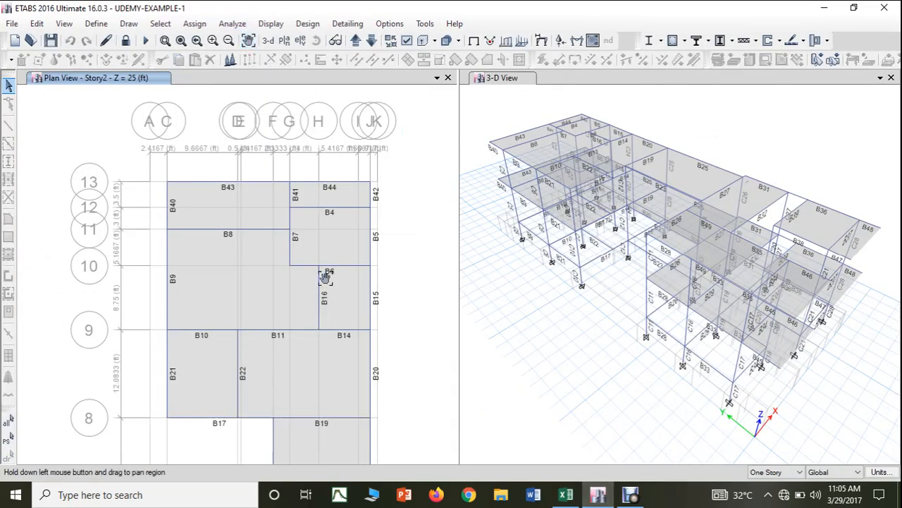
pyautogui.moveTo(419, 326); pyautogui.dragTo(396, 85)
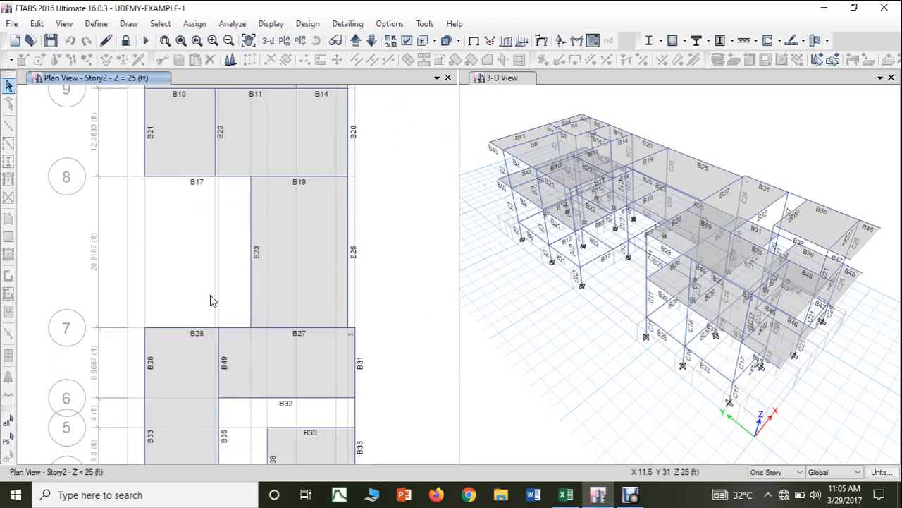
pyautogui.click(196, 330)
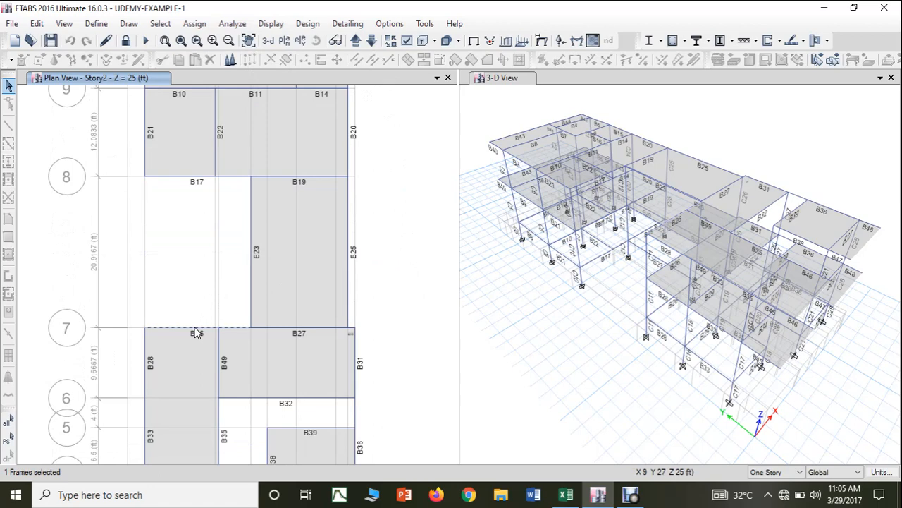
pyautogui.click(264, 328)
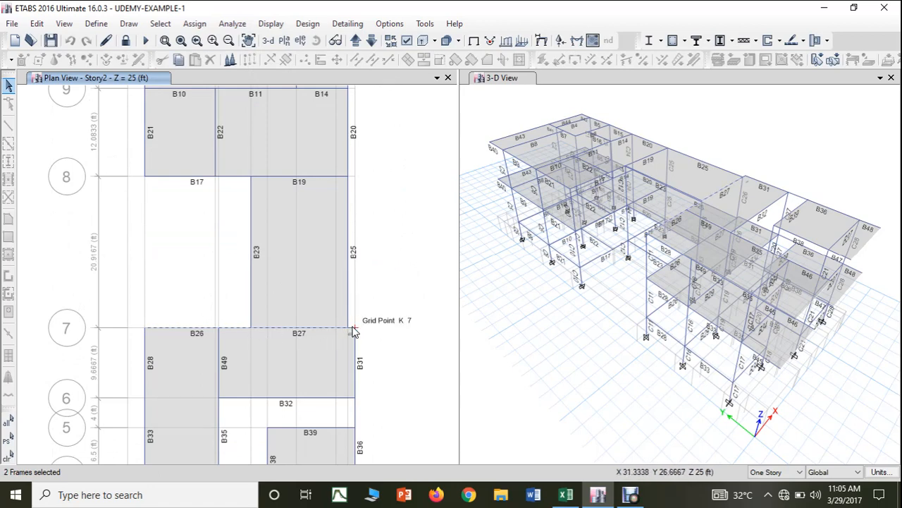
pyautogui.scroll(2, 354, 332)
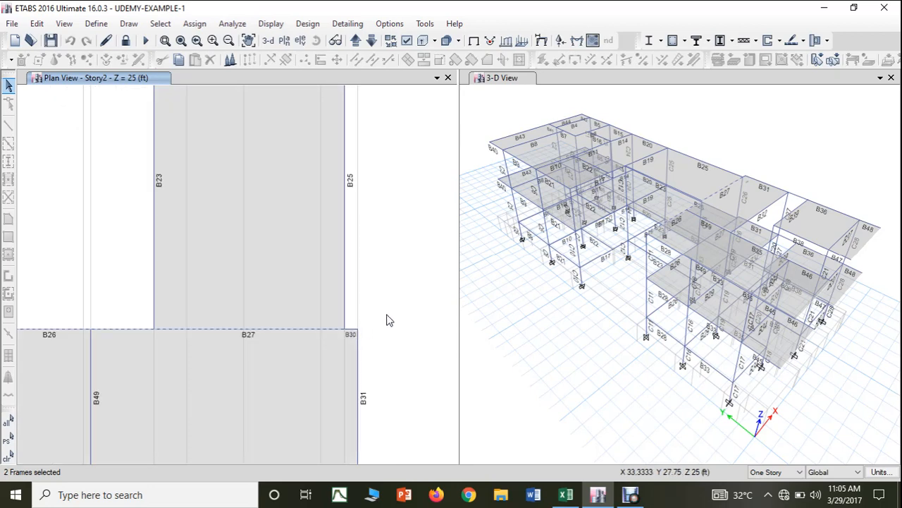
pyautogui.scroll(-2, 387, 320)
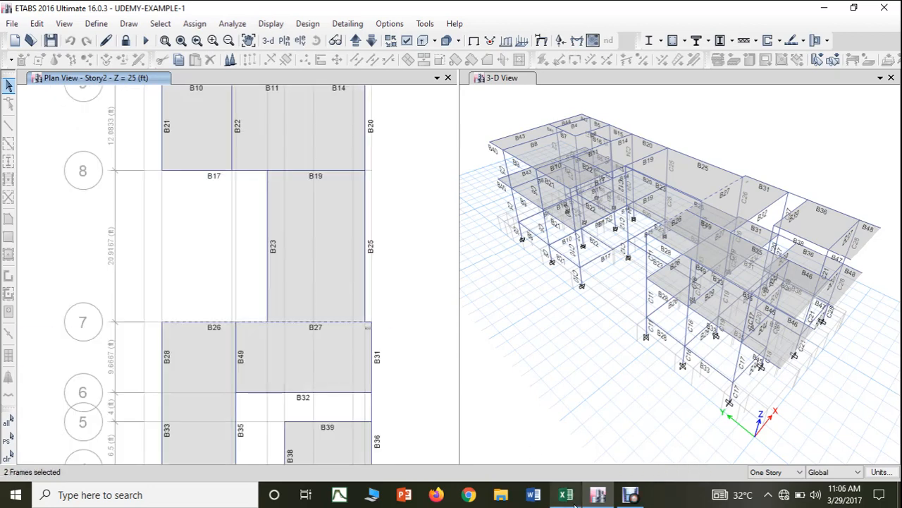
pyautogui.click(569, 499)
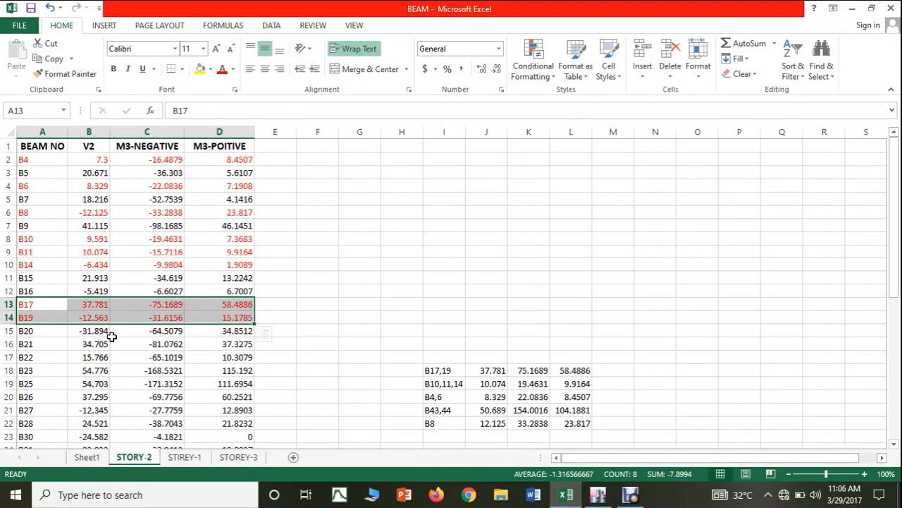
# Compare the B26 and B27 rows, copy B26's values 37.295, -69.7756 and 60.2521 into J17:L17, and label I17 "B26,27,30".
pyautogui.click(26, 396)
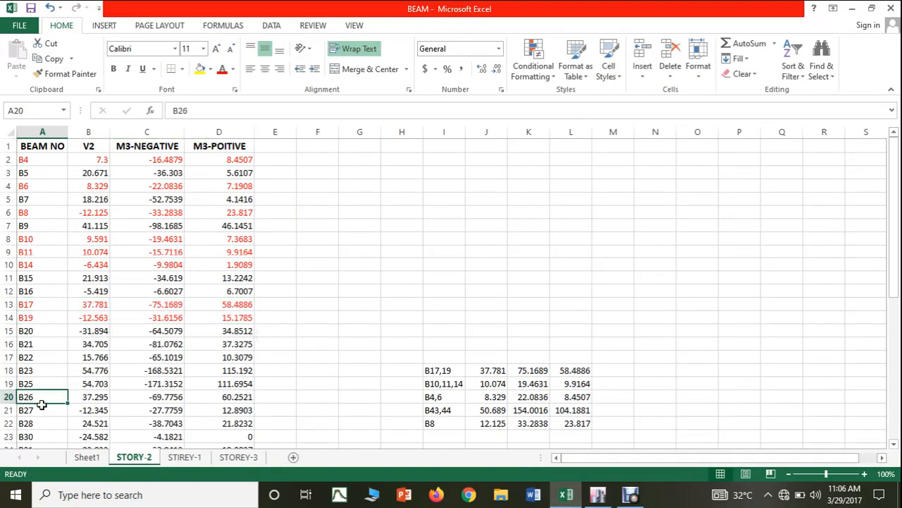
pyautogui.moveTo(41, 404); pyautogui.dragTo(202, 407)
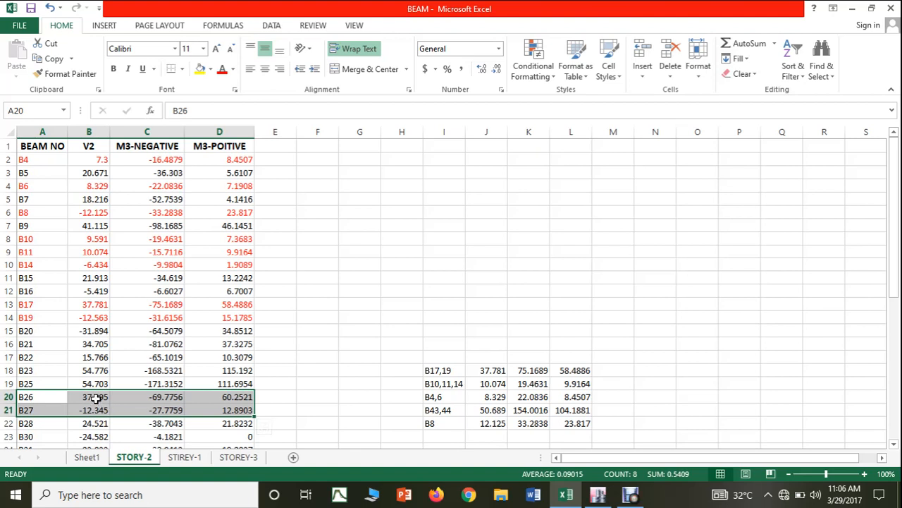
pyautogui.moveTo(95, 398); pyautogui.dragTo(215, 398)
pyautogui.hotkey('ctrl', 'c')
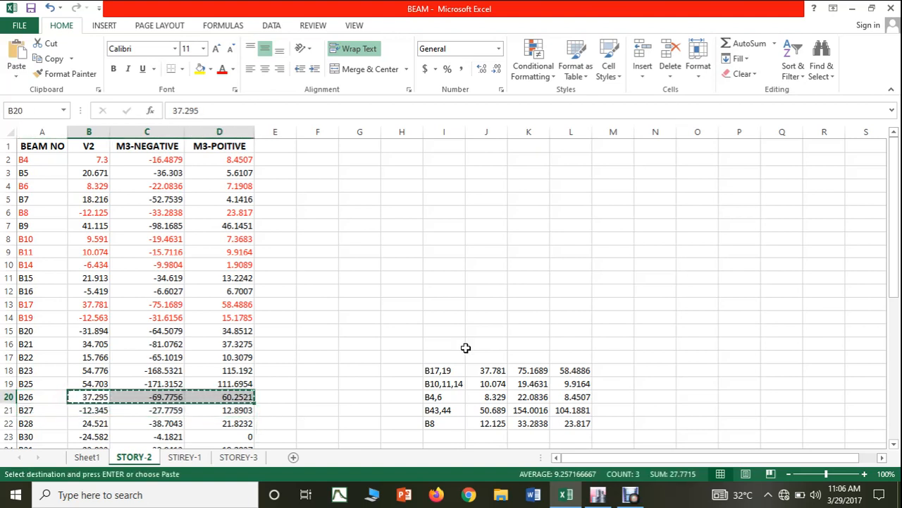
pyautogui.click(481, 359)
pyautogui.hotkey('ctrl', 'v')
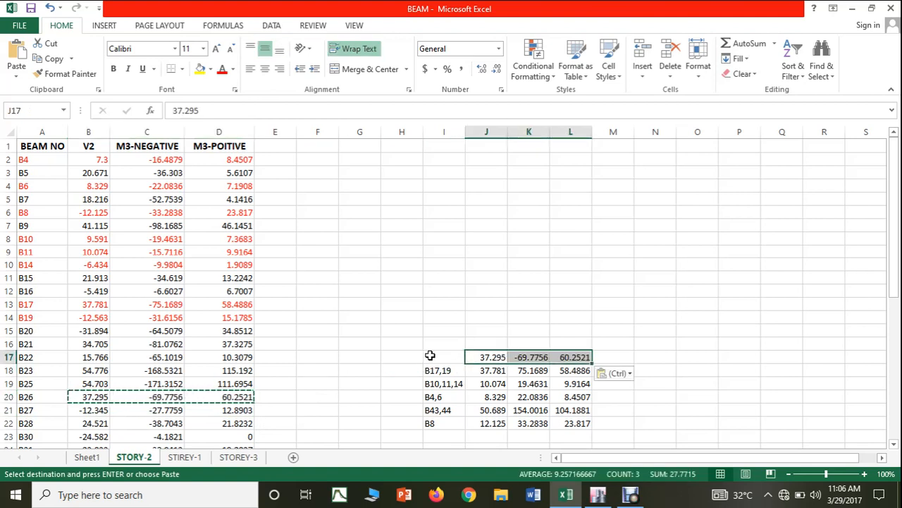
pyautogui.click(438, 358)
pyautogui.write('B26,27,30')
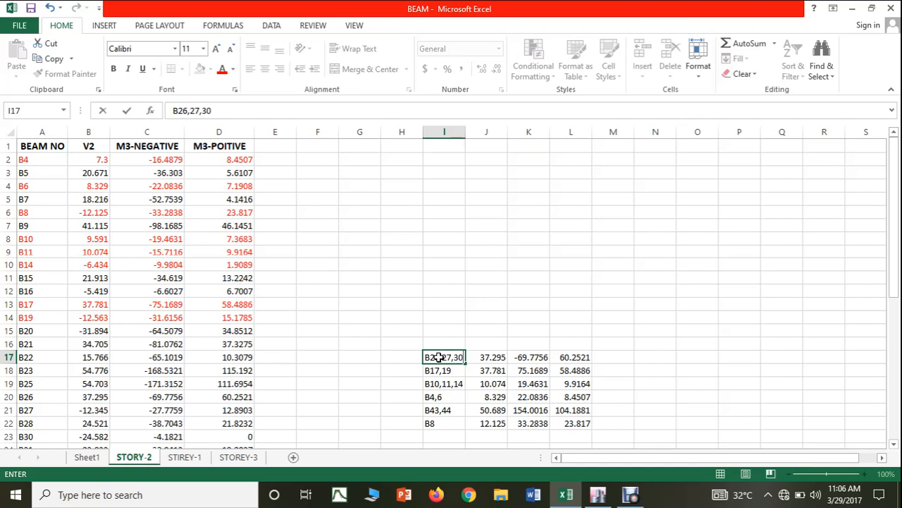
pyautogui.click(411, 305)
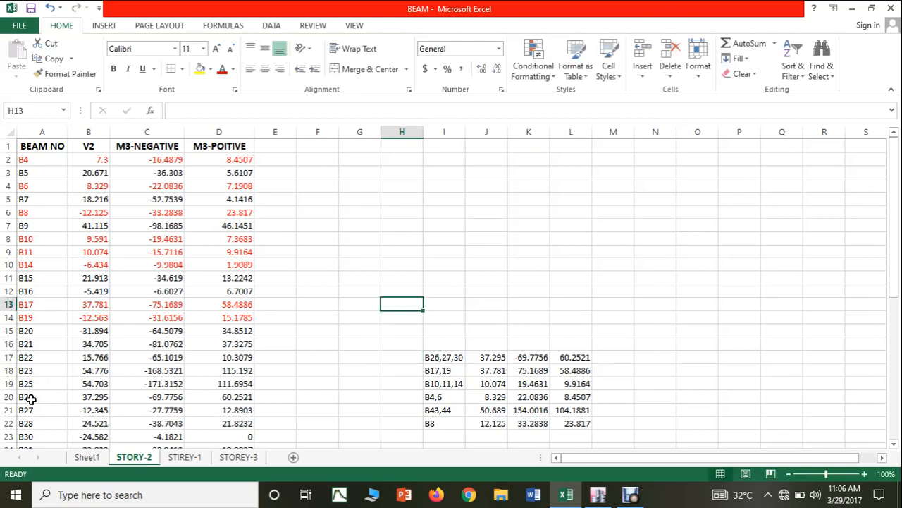
# Set the font colour of the B26 and B27 rows, A20:D21, and the B30 row, A23:D23, to red.
pyautogui.moveTo(31, 399); pyautogui.dragTo(222, 414)
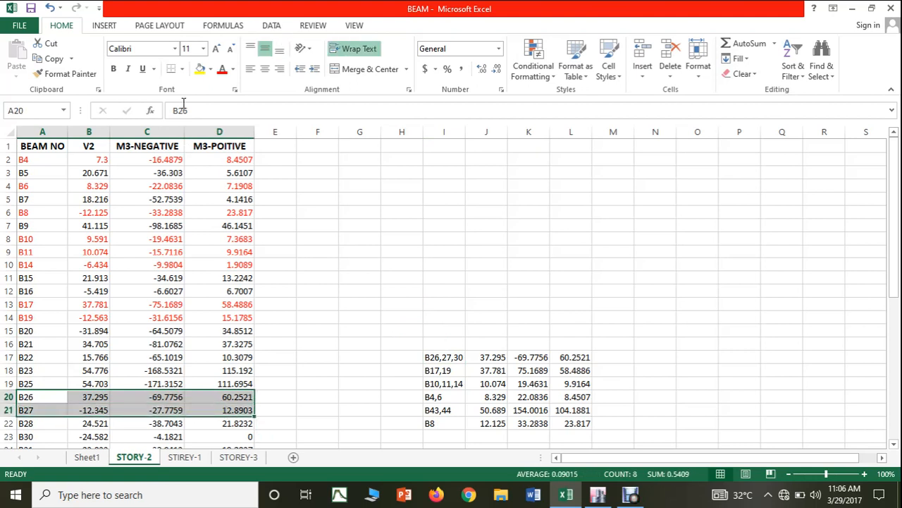
pyautogui.click(222, 69)
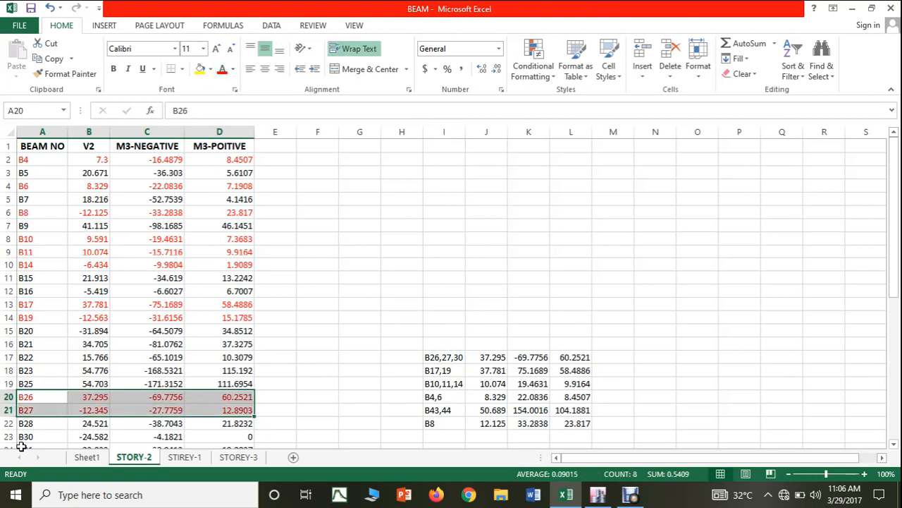
pyautogui.moveTo(22, 437); pyautogui.dragTo(216, 435)
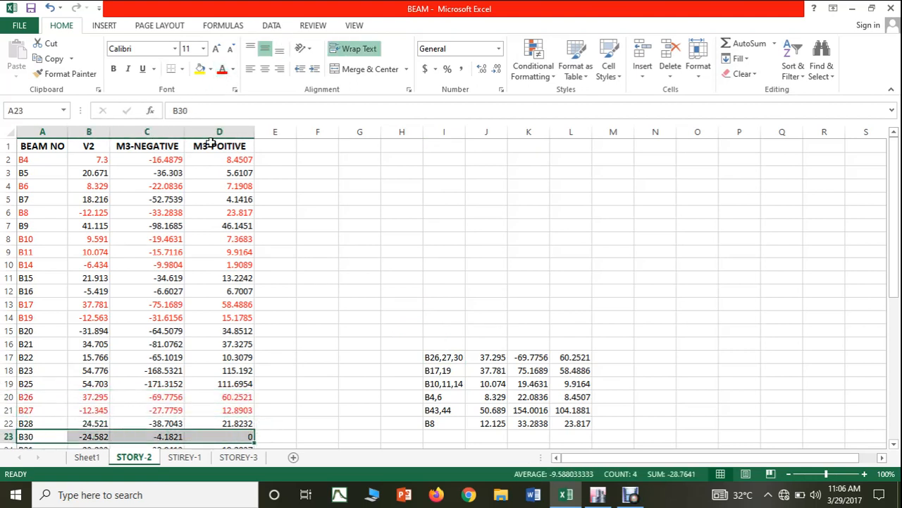
pyautogui.click(222, 69)
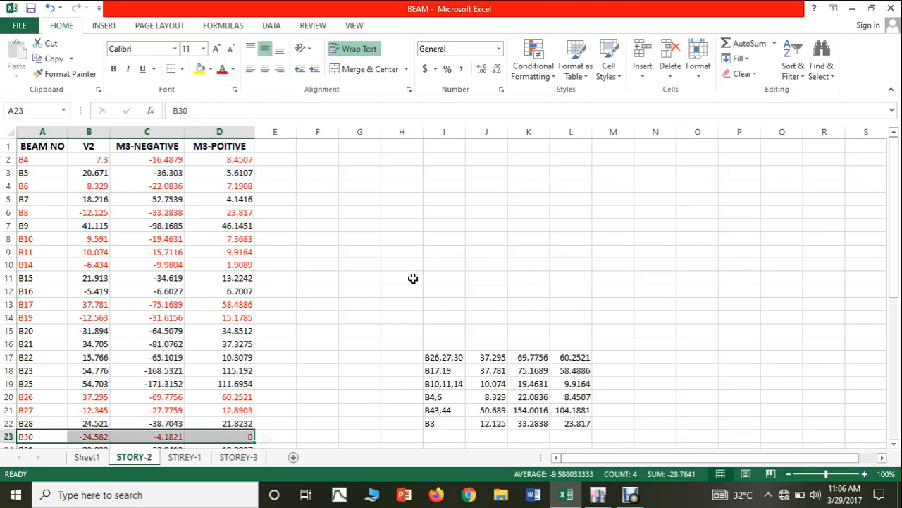
# Switch to ETABS, examine the beams below grid line 7 in the Story2 plan, starting with B32 on grid line 6, and return to Excel.
pyautogui.click(598, 494)
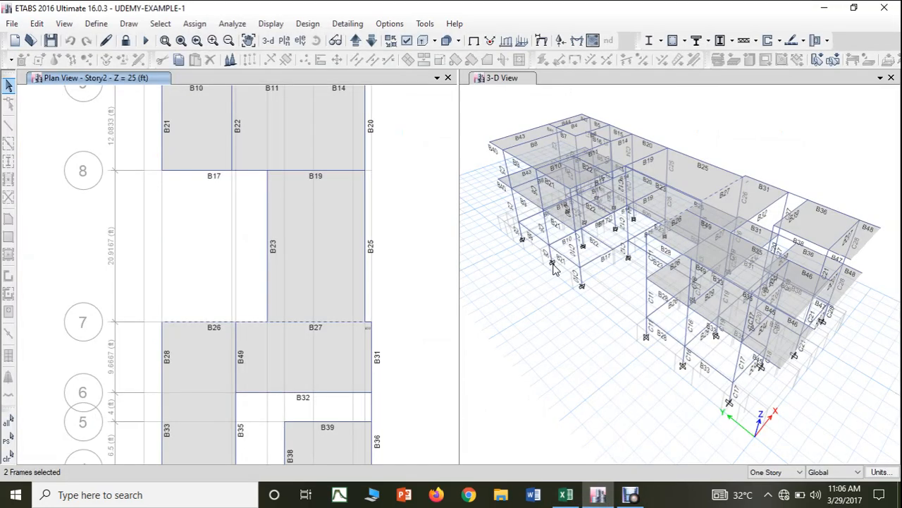
pyautogui.click(251, 41)
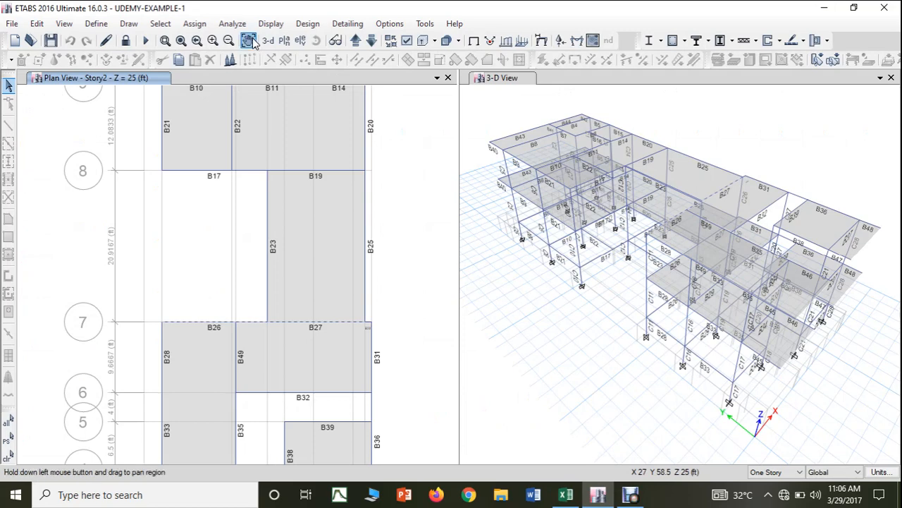
pyautogui.moveTo(415, 299); pyautogui.dragTo(417, 160)
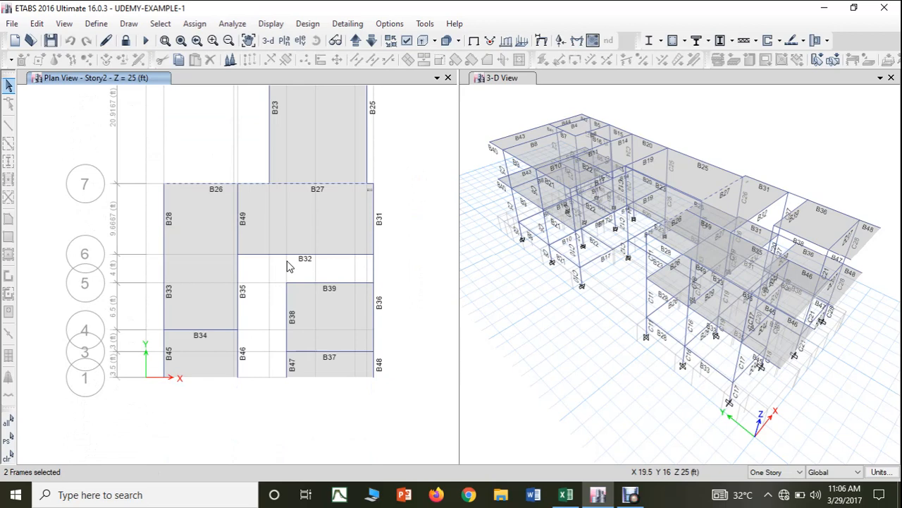
pyautogui.click(566, 494)
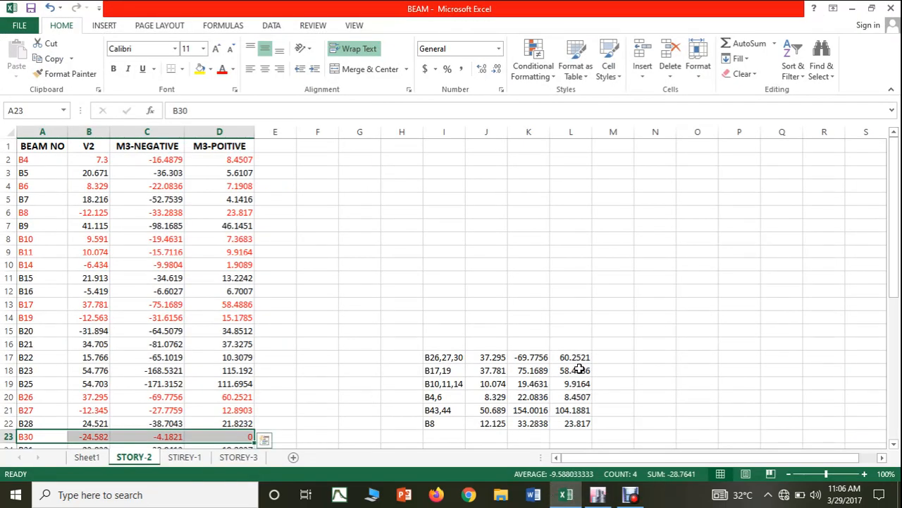
# Copy the B32 row, A25:D25, into the summary list at I23:L23 below B8.
pyautogui.moveTo(896, 255); pyautogui.dragTo(894, 281)
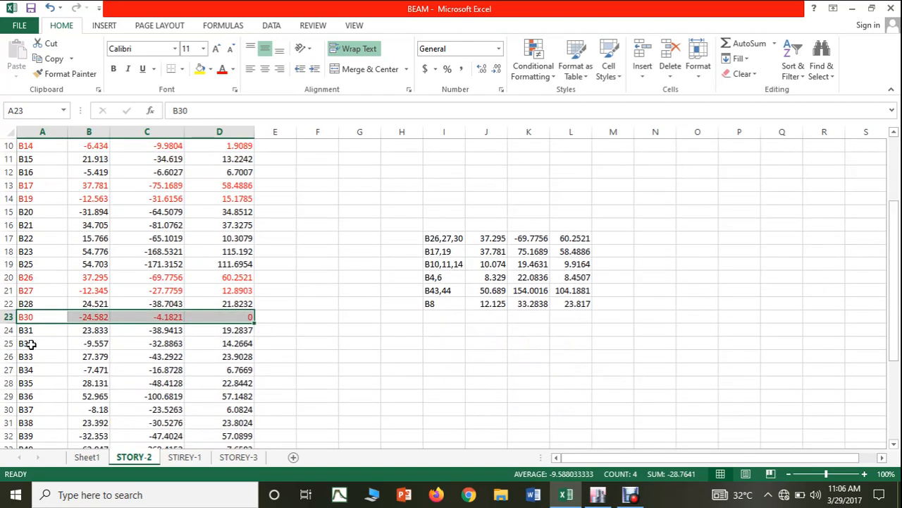
pyautogui.moveTo(29, 343); pyautogui.dragTo(101, 346)
pyautogui.moveTo(220, 342); pyautogui.dragTo(220, 341)
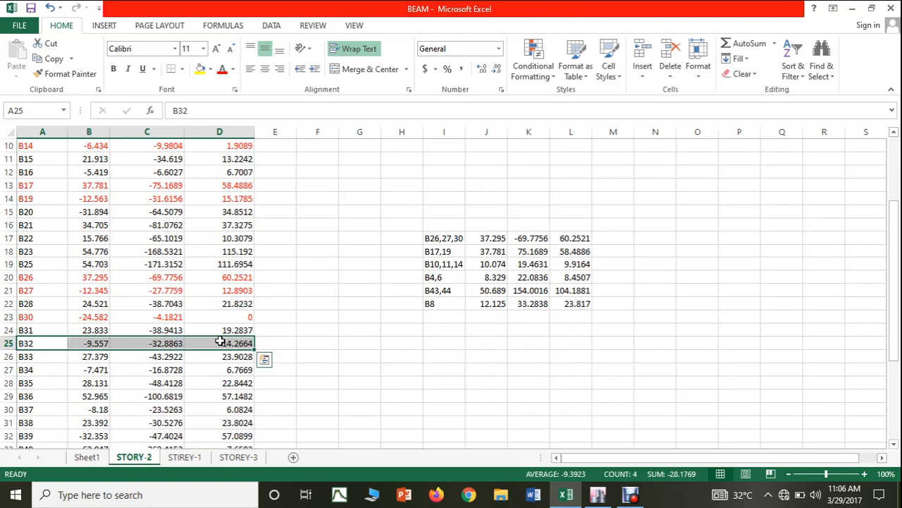
pyautogui.hotkey('ctrl', 'c')
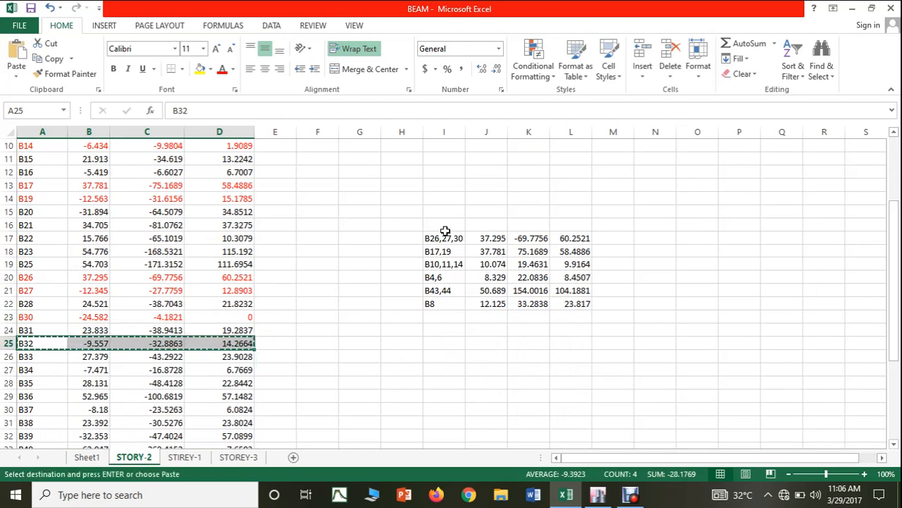
pyautogui.click(431, 317)
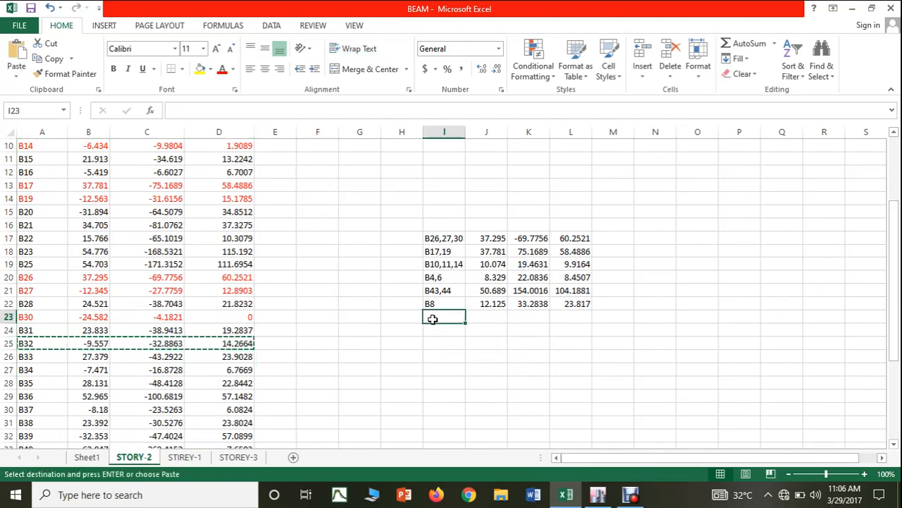
pyautogui.hotkey('ctrl', 'v')
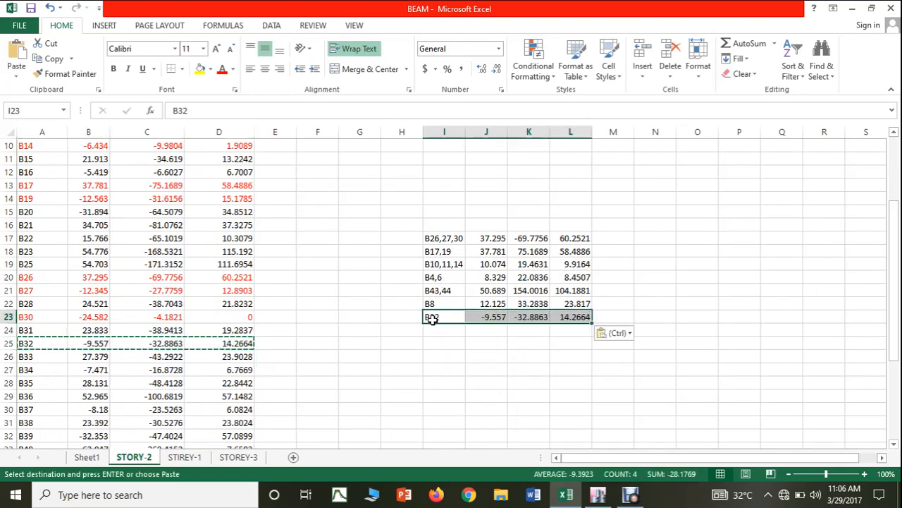
# Check the ETABS Story2 plan, and in Excel fill the B34 row, A27:D27, and the B39 row, A32:D32, with yellow.
pyautogui.click(597, 495)
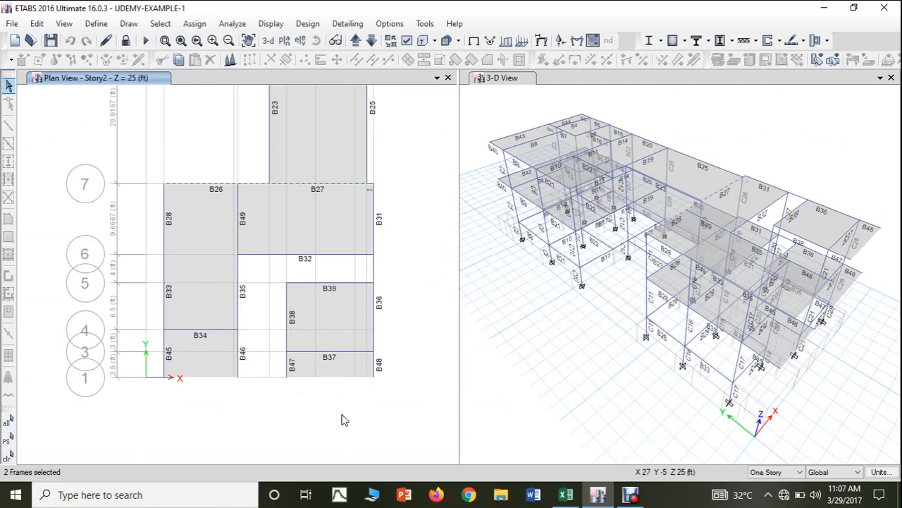
pyautogui.click(566, 495)
pyautogui.press('Escape')
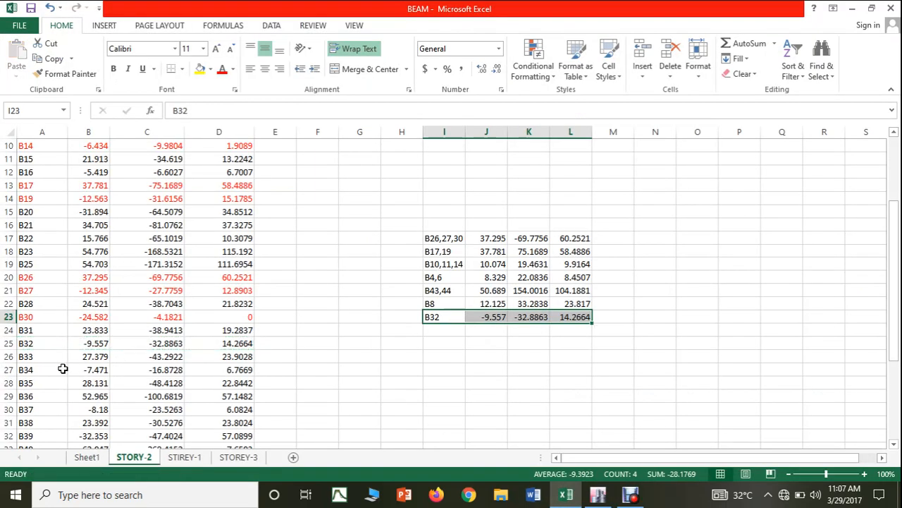
pyautogui.moveTo(46, 368); pyautogui.dragTo(216, 370)
pyautogui.click(199, 70)
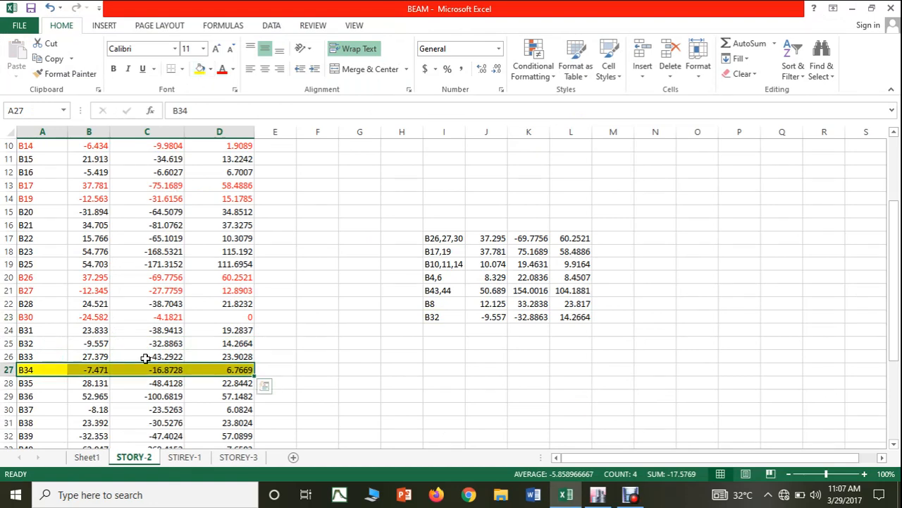
pyautogui.click(600, 496)
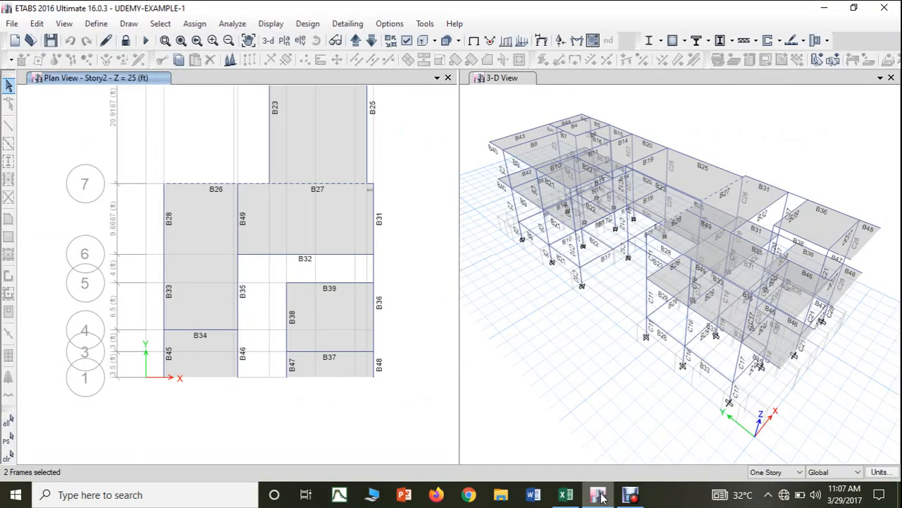
pyautogui.click(566, 494)
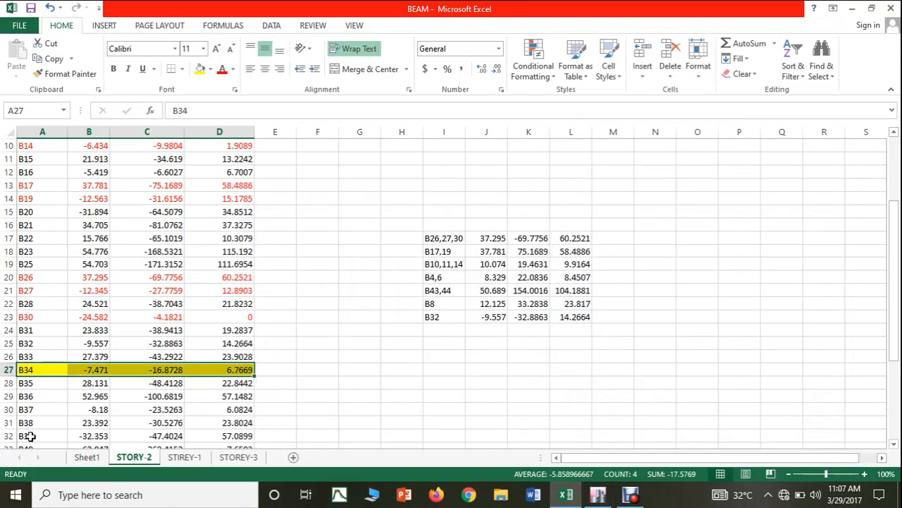
pyautogui.moveTo(31, 437); pyautogui.dragTo(214, 440)
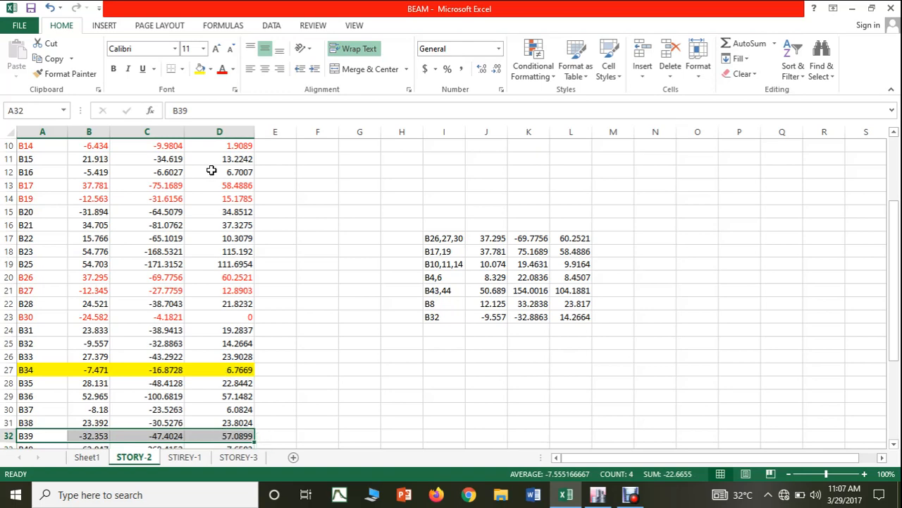
pyautogui.click(200, 68)
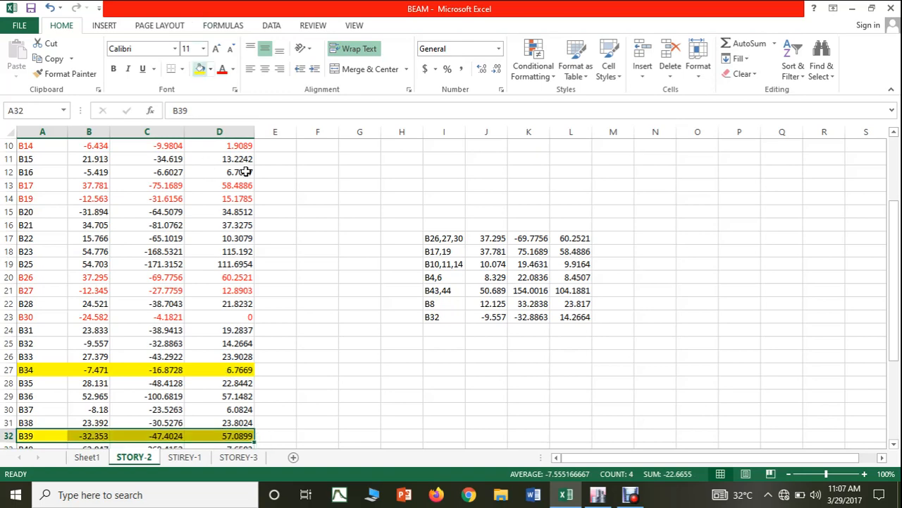
# Check the ETABS plan again, return to Excel, and fill the B37 row, A30:D30, with yellow.
pyautogui.click(600, 495)
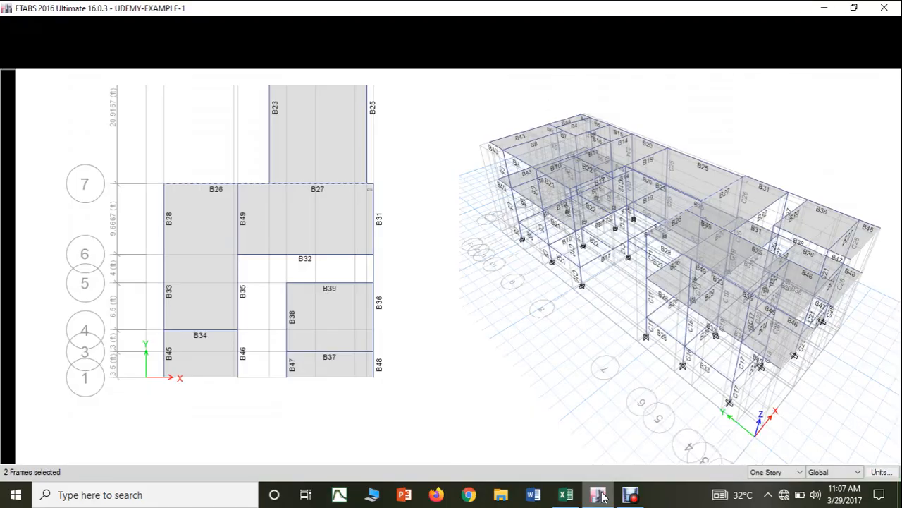
pyautogui.click(600, 495)
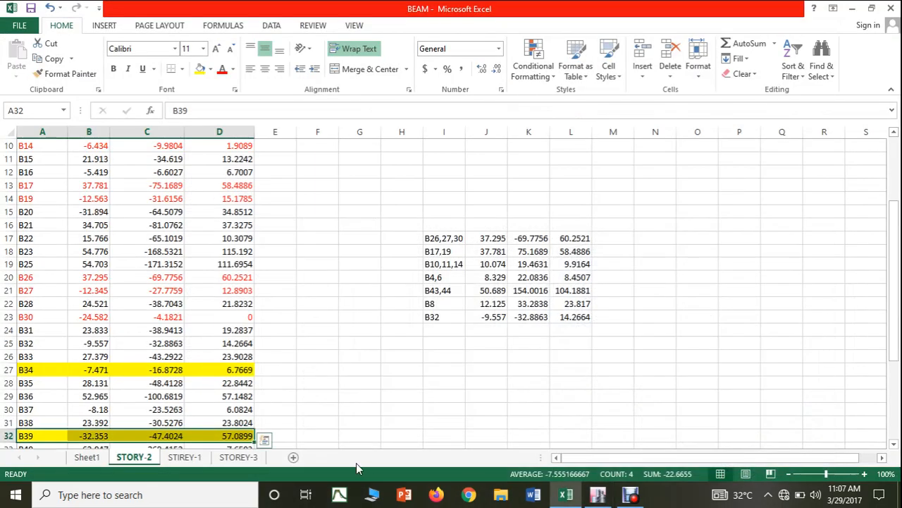
pyautogui.moveTo(39, 410); pyautogui.dragTo(251, 412)
pyautogui.click(200, 69)
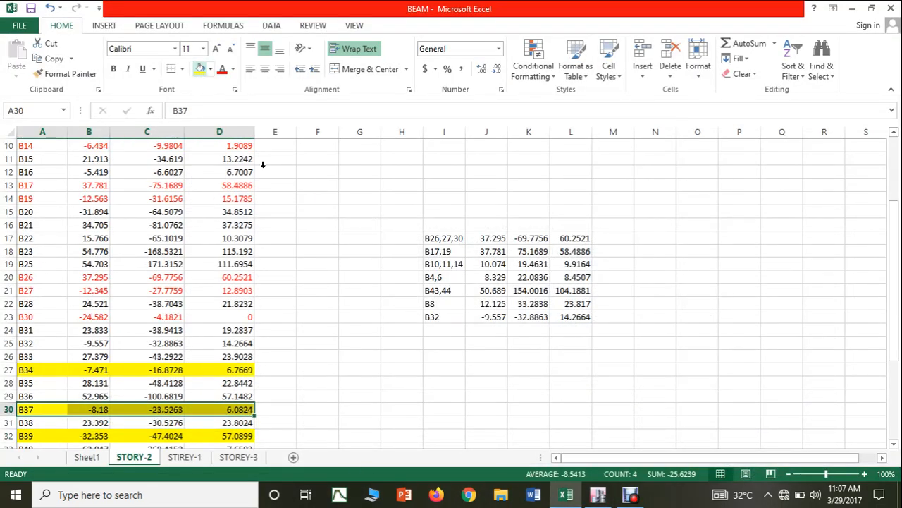
pyautogui.click(349, 277)
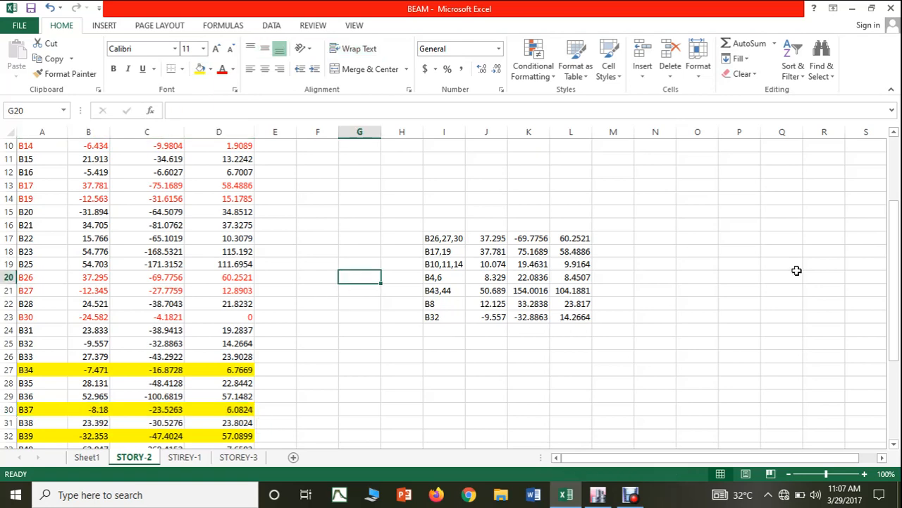
# Copy the highlighted B39 row, A32:D32, with its shear and moment values.
pyautogui.moveTo(891, 259); pyautogui.dragTo(890, 282)
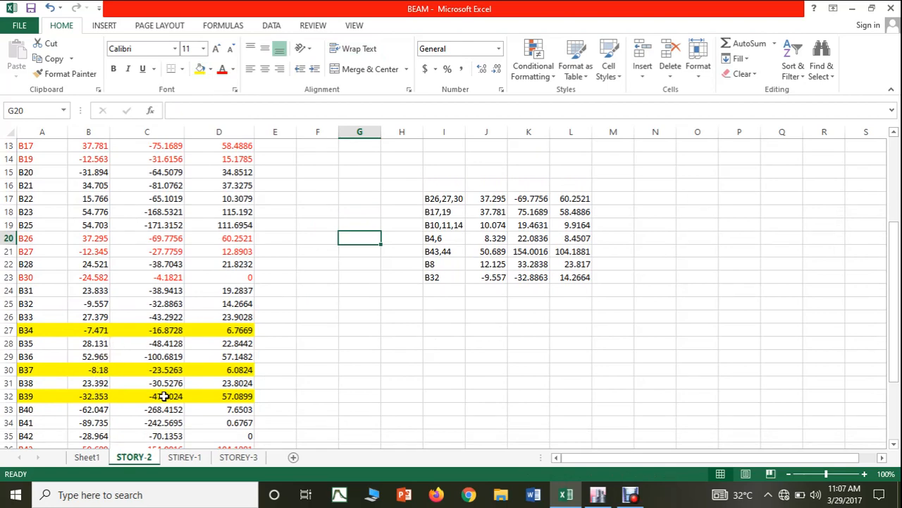
pyautogui.moveTo(58, 398); pyautogui.dragTo(236, 392)
pyautogui.hotkey('ctrl', 'c')
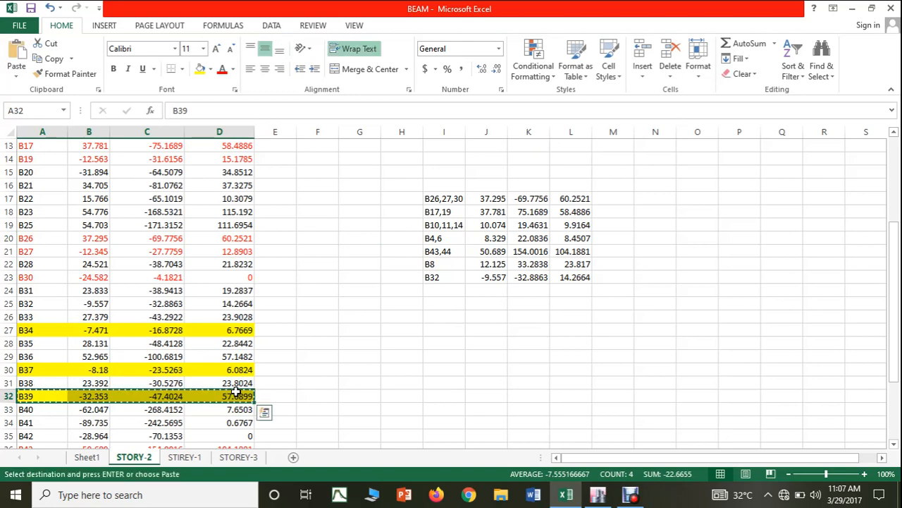
pyautogui.click(484, 288)
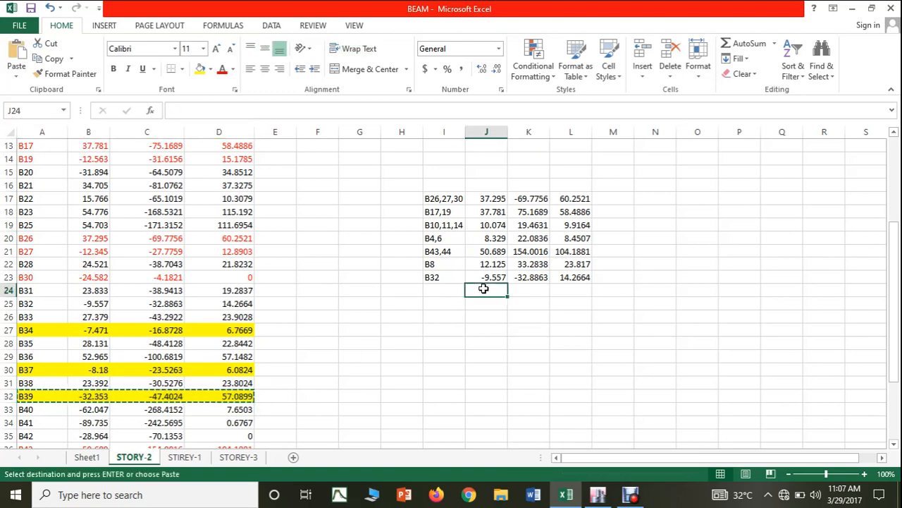
pyautogui.hotkey('ctrl', 'v')
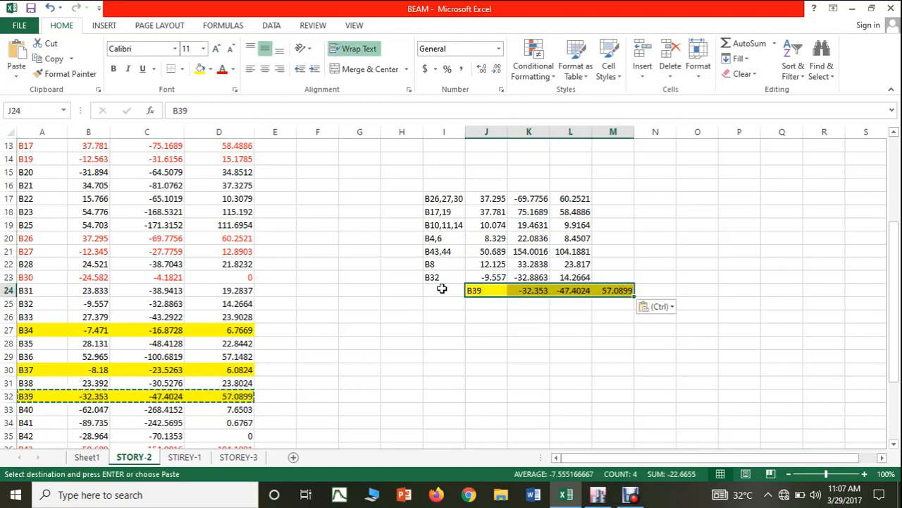
pyautogui.hotkey('ctrl', 'z')
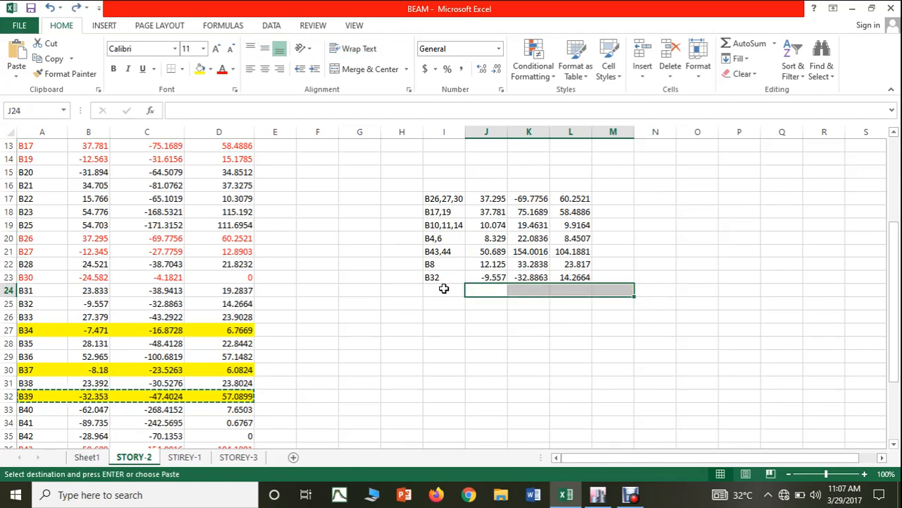
pyautogui.hotkey('ctrl', 'v')
pyautogui.press('ctrl')
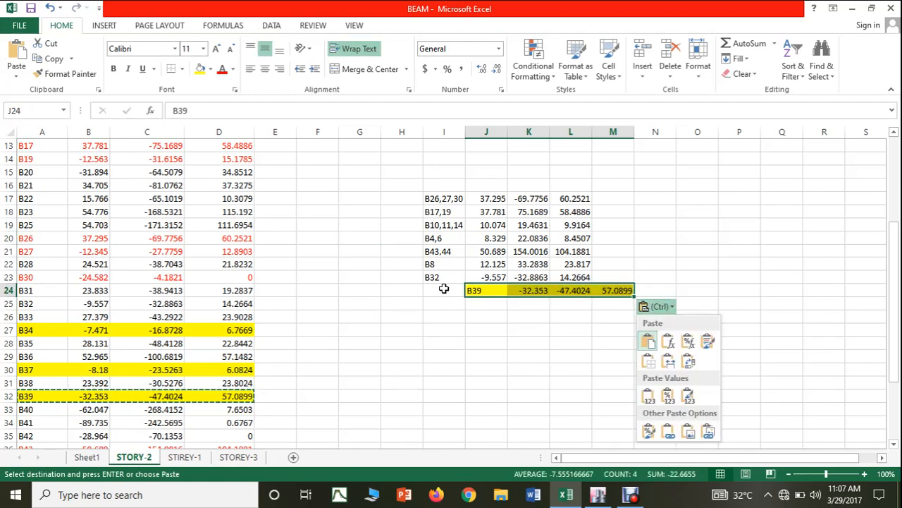
pyautogui.press('Escape')
pyautogui.hotkey('ctrl', 'z')
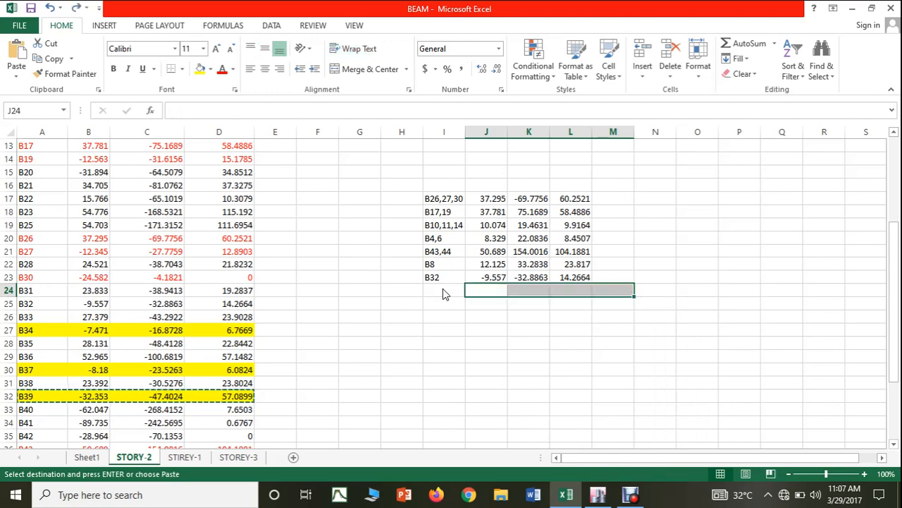
# Paste the copied B39 row into the summary list at I24:L24, below B32.
pyautogui.click(437, 290)
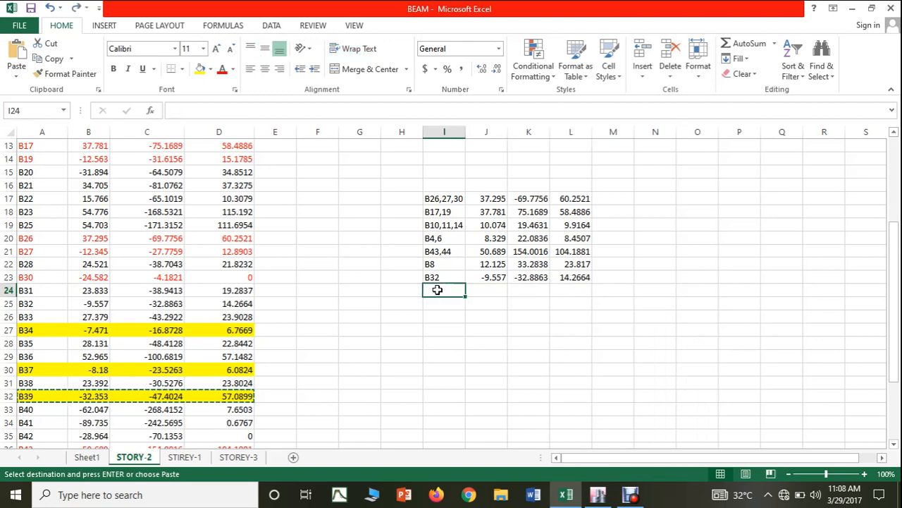
pyautogui.hotkey('ctrl', 'v')
pyautogui.click(428, 351)
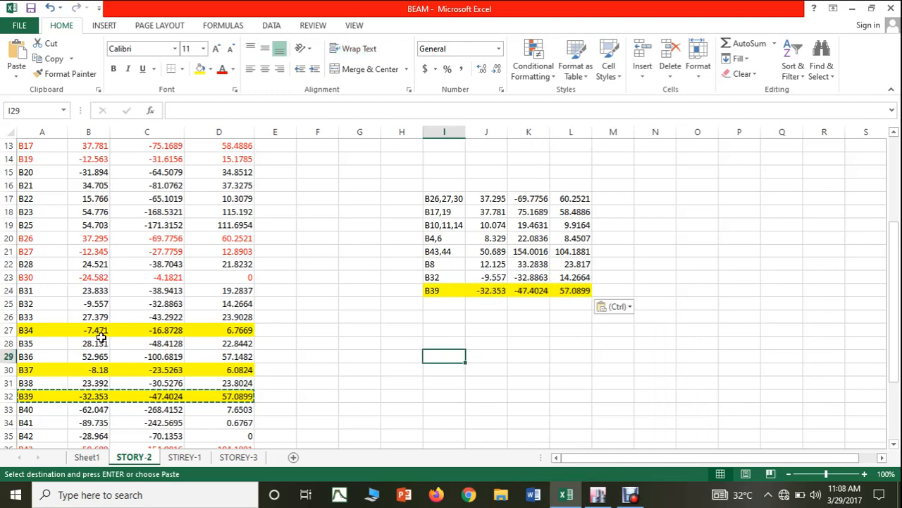
# Remove the yellow fill from the B34 row, A27:D27, and set its font colour to red.
pyautogui.moveTo(98, 332); pyautogui.dragTo(232, 330)
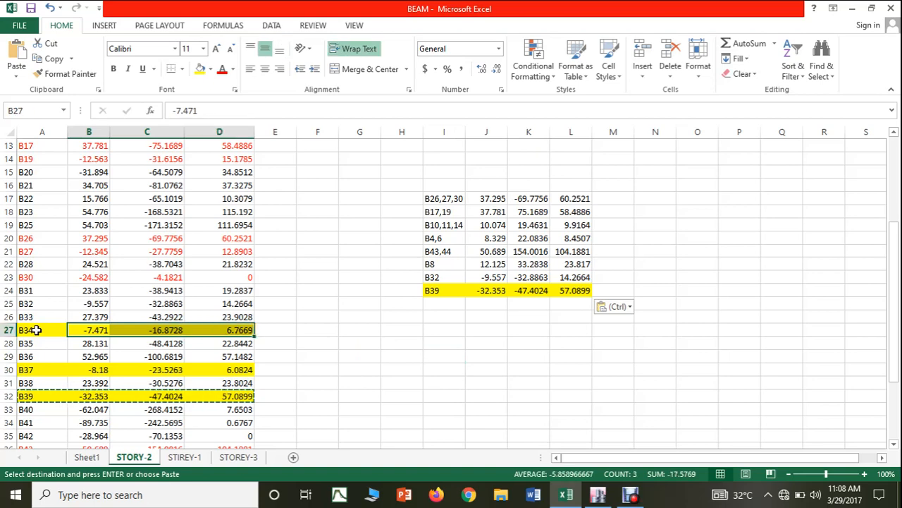
pyautogui.moveTo(36, 330); pyautogui.dragTo(215, 326)
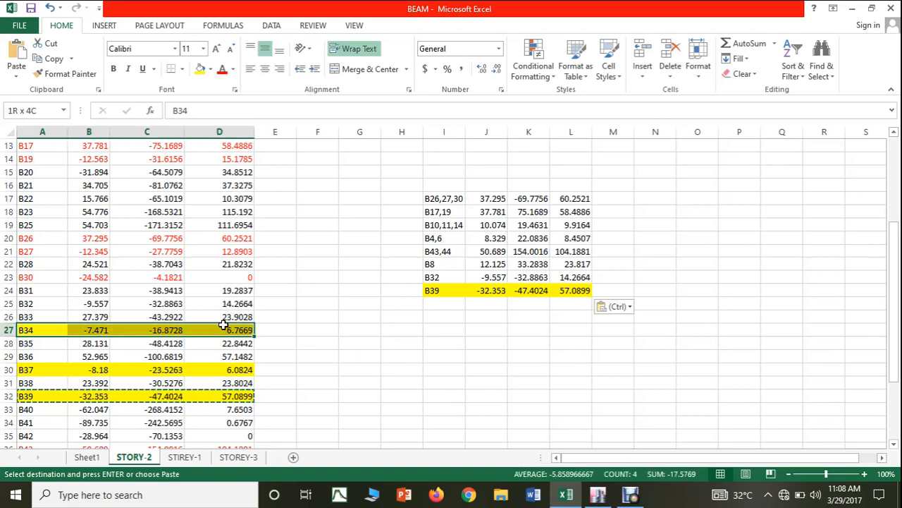
pyautogui.click(211, 69)
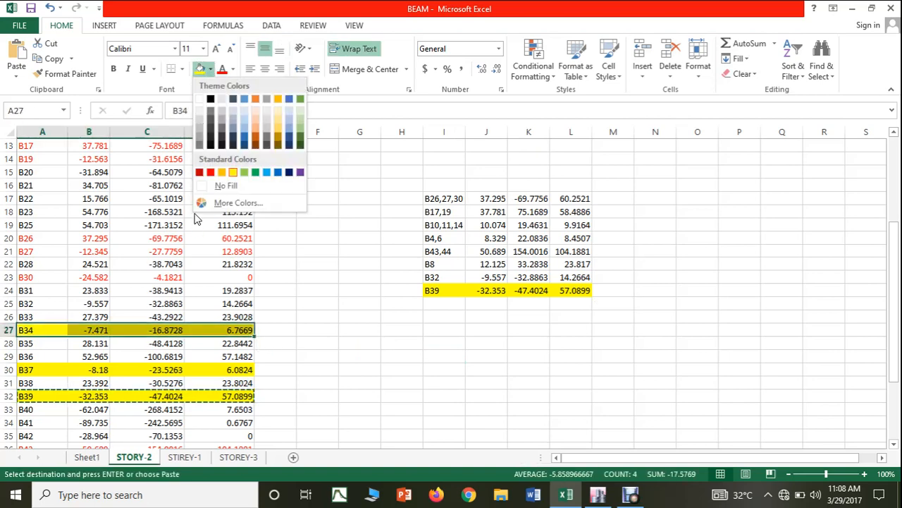
pyautogui.click(220, 185)
pyautogui.click(222, 69)
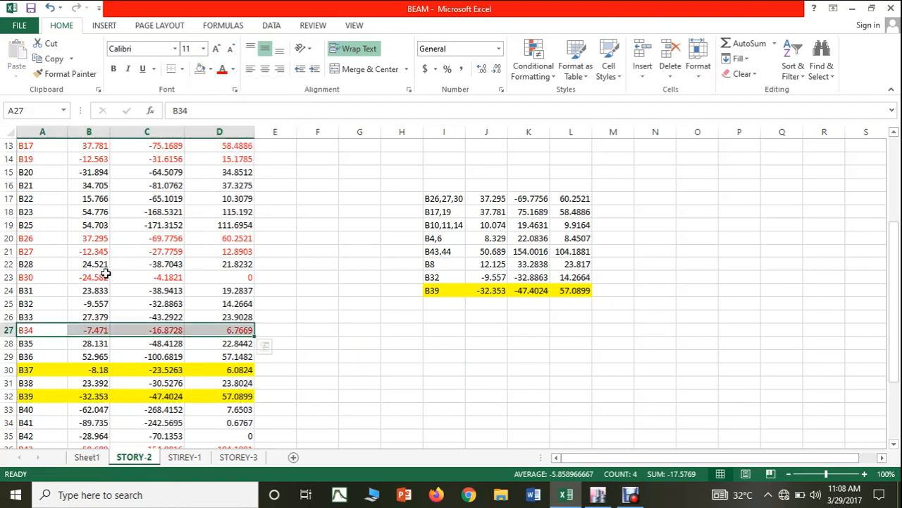
# Clear the yellow fill and apply red font to the B37 row, A30:D30, and the B39 row, A32:D32.
pyautogui.moveTo(54, 369); pyautogui.dragTo(228, 370)
pyautogui.click(201, 70)
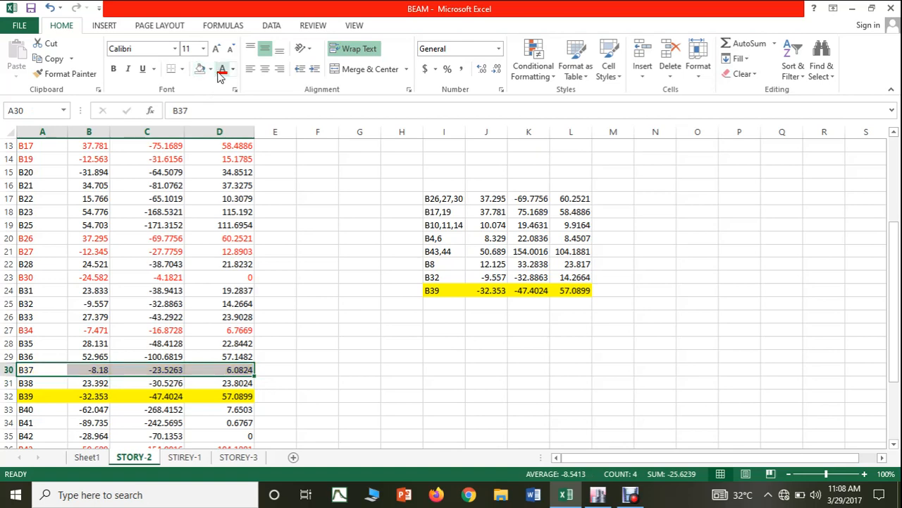
pyautogui.click(222, 69)
pyautogui.moveTo(44, 396); pyautogui.dragTo(226, 395)
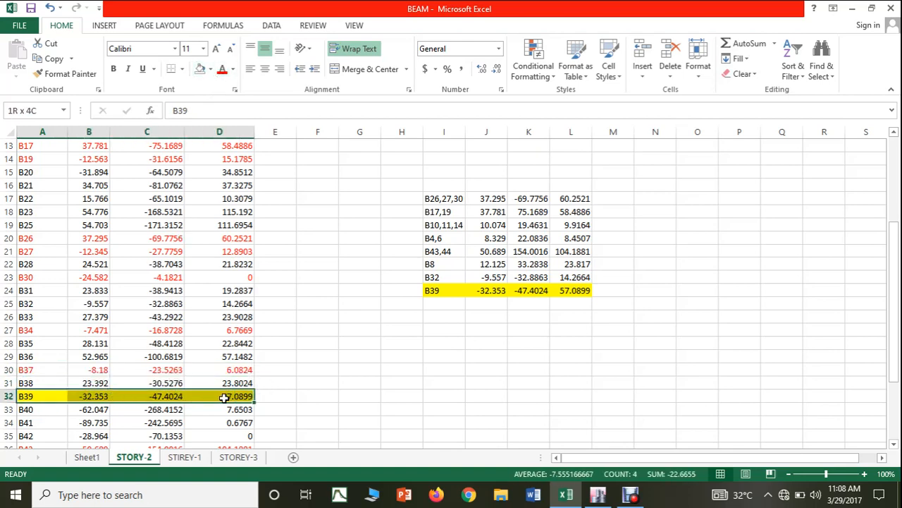
pyautogui.click(200, 70)
pyautogui.click(222, 70)
# Remove the yellow fill from the B39 entry in the summary list, I24:L24.
pyautogui.moveTo(429, 288); pyautogui.dragTo(575, 289)
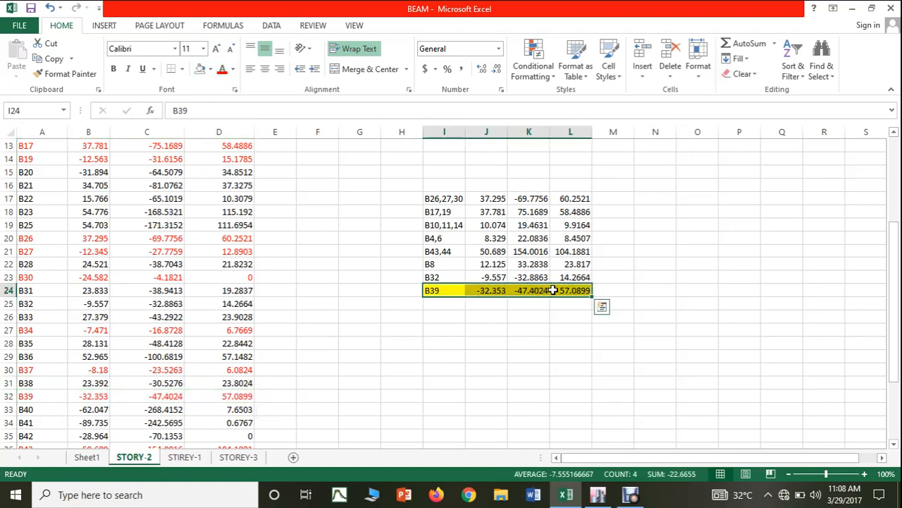
pyautogui.click(201, 69)
pyautogui.click(393, 353)
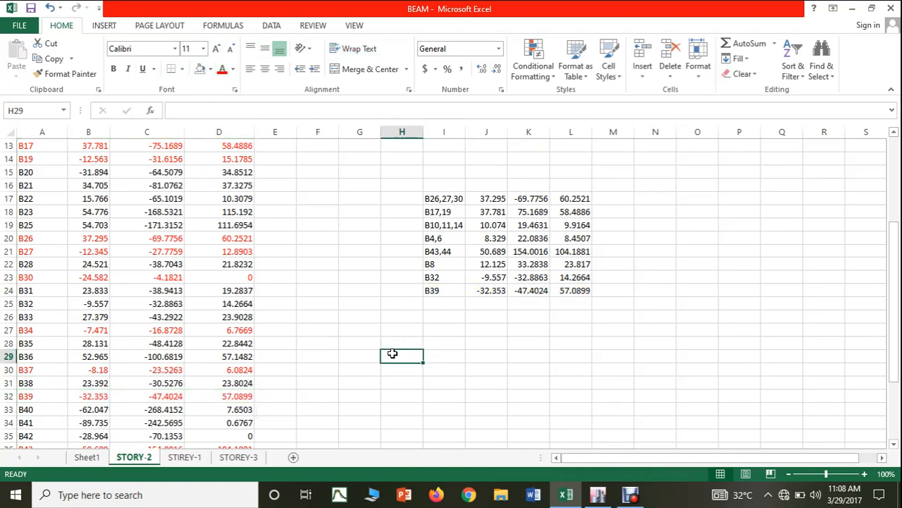
# Switch to ETABS and select the continuous beams B21, B9 and B40 along one line of the Story2 plan.
pyautogui.click(587, 498)
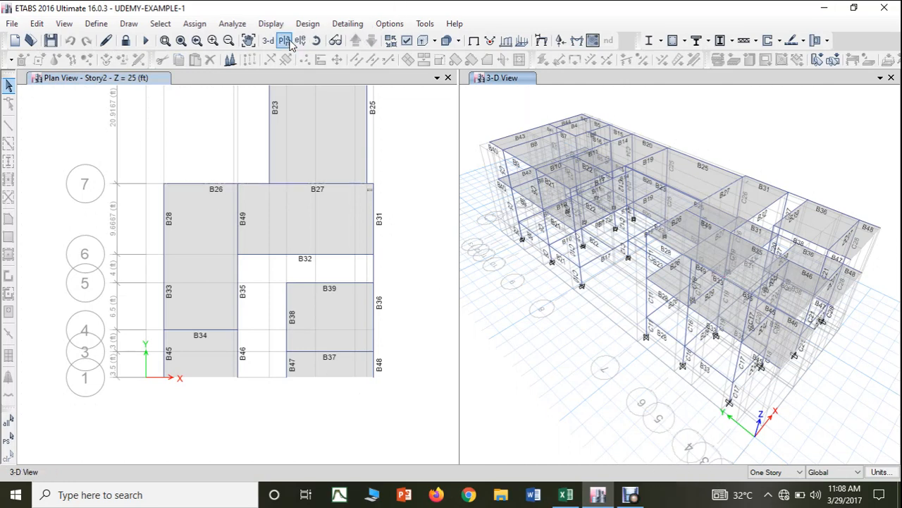
pyautogui.click(248, 40)
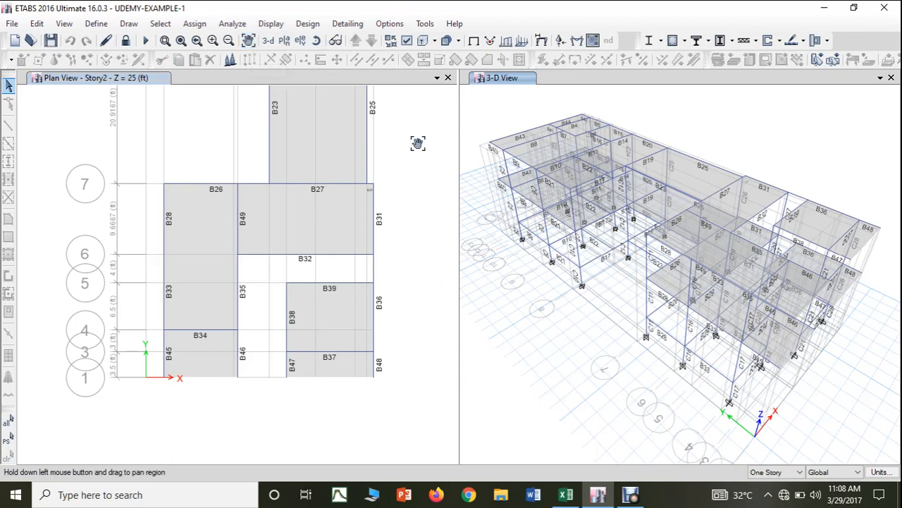
pyautogui.moveTo(409, 276); pyautogui.dragTo(439, 460)
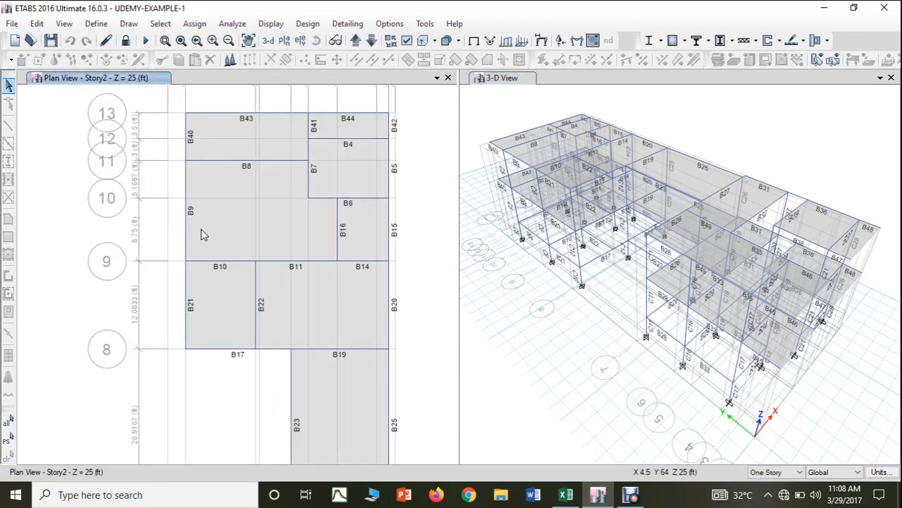
pyautogui.click(190, 315)
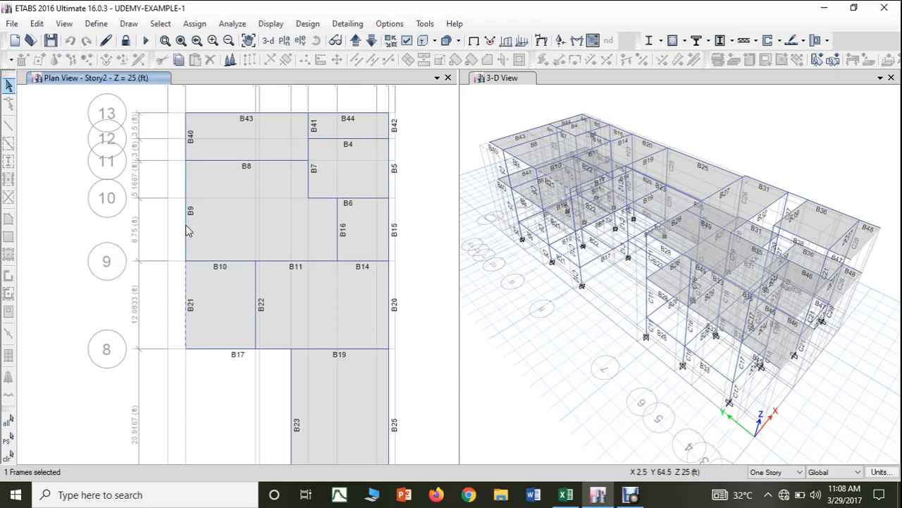
pyautogui.click(189, 135)
# Switch to Excel and fill the B40 row, A33:D33, with yellow.
pyautogui.click(565, 495)
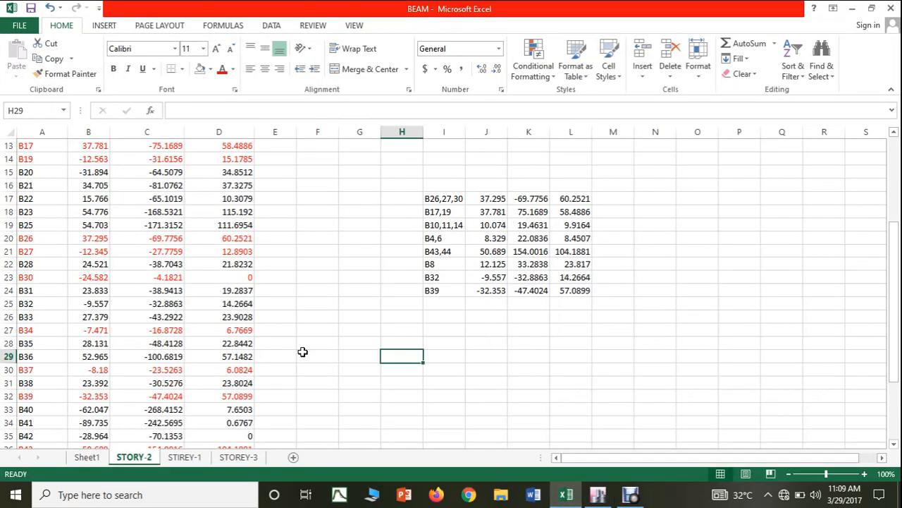
pyautogui.moveTo(31, 184); pyautogui.dragTo(221, 186)
pyautogui.click(210, 68)
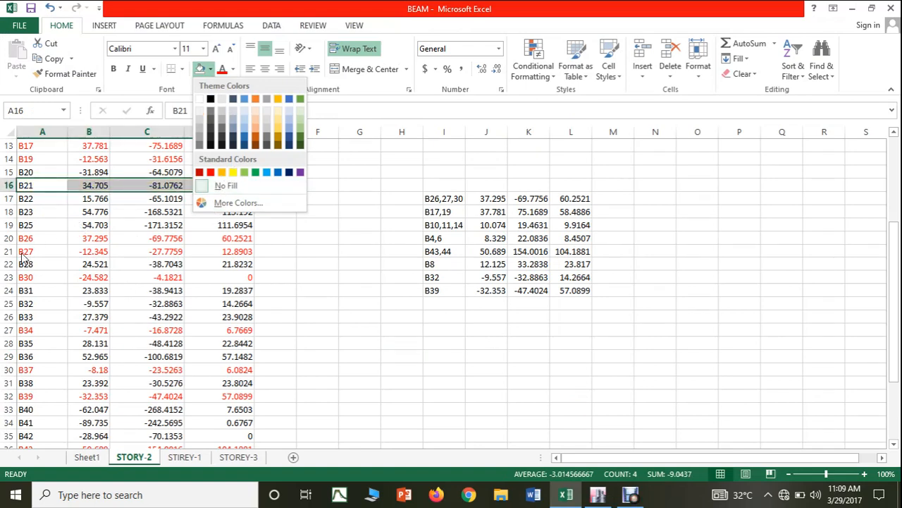
pyautogui.click(32, 413)
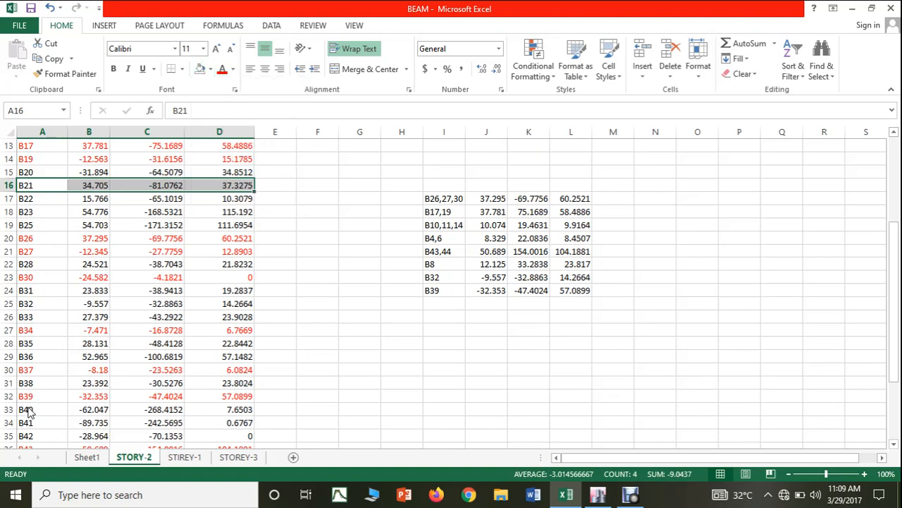
pyautogui.moveTo(31, 413); pyautogui.dragTo(206, 402)
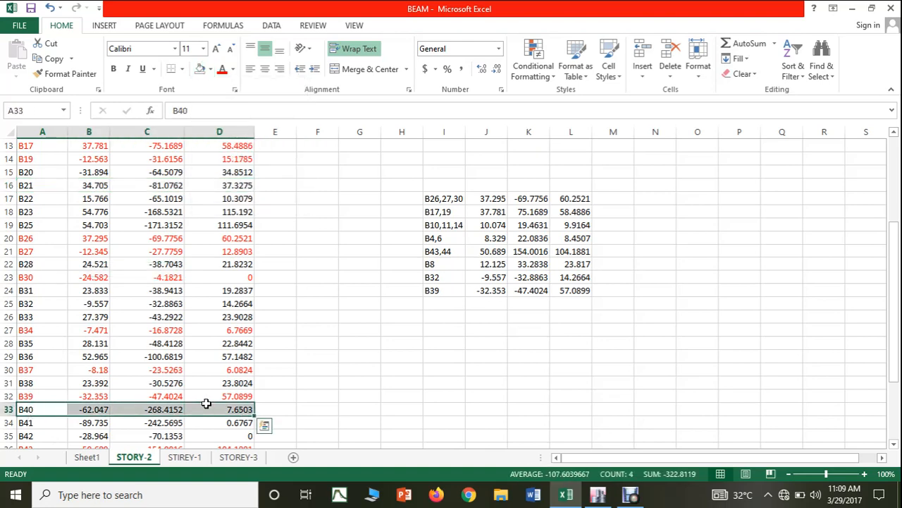
pyautogui.click(211, 69)
pyautogui.click(233, 171)
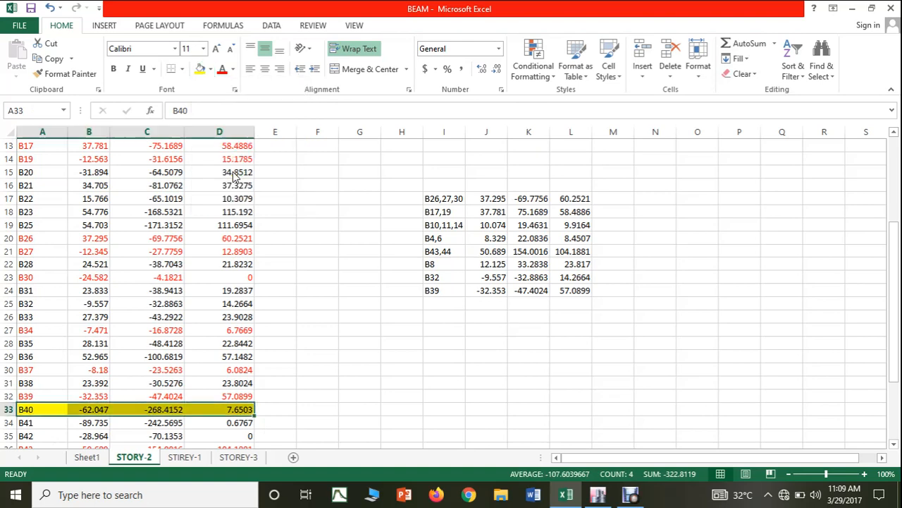
# Fill the B21 row, A16:D16, and the B9 row, A7:D7, with the same yellow.
pyautogui.moveTo(54, 181); pyautogui.dragTo(190, 186)
pyautogui.click(201, 70)
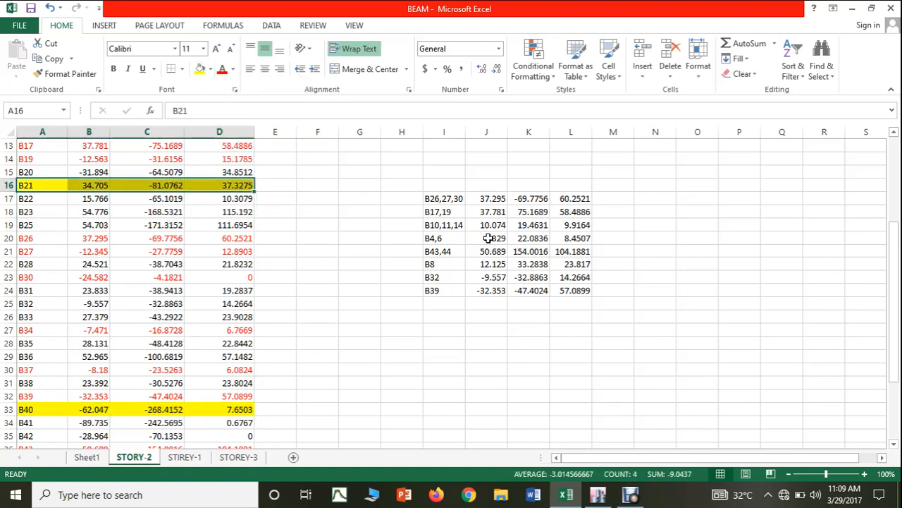
pyautogui.moveTo(894, 300); pyautogui.dragTo(891, 247)
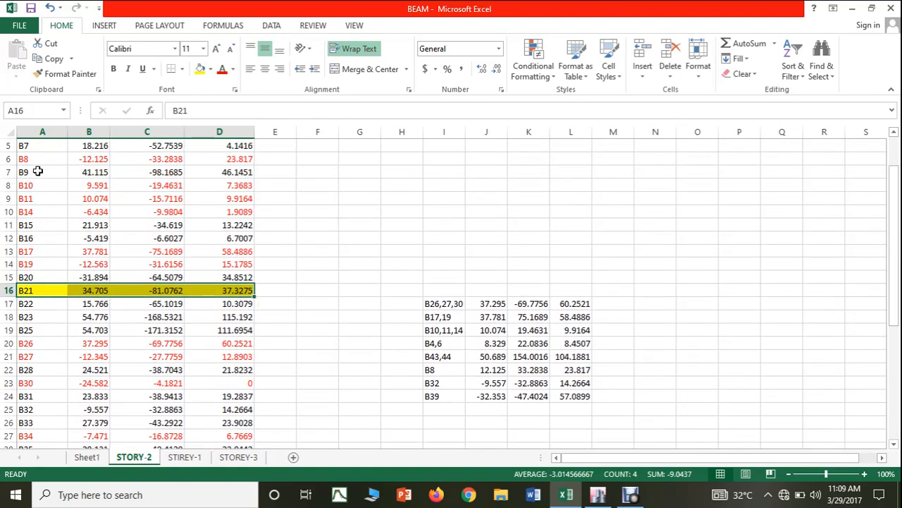
pyautogui.moveTo(37, 172); pyautogui.dragTo(202, 174)
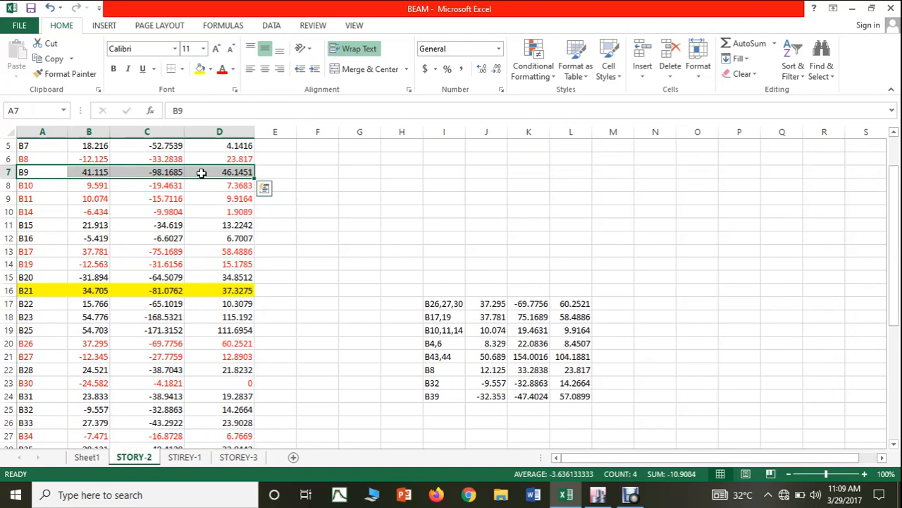
pyautogui.click(201, 70)
# Check the yellow B9, B21 and B40 rows against the selected beam line in ETABS and compare their shear and moment values.
pyautogui.click(599, 496)
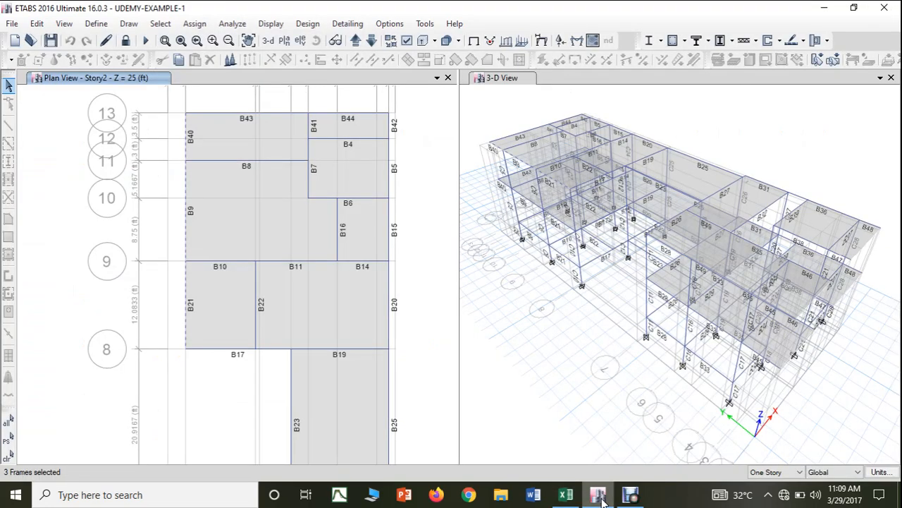
pyautogui.click(599, 497)
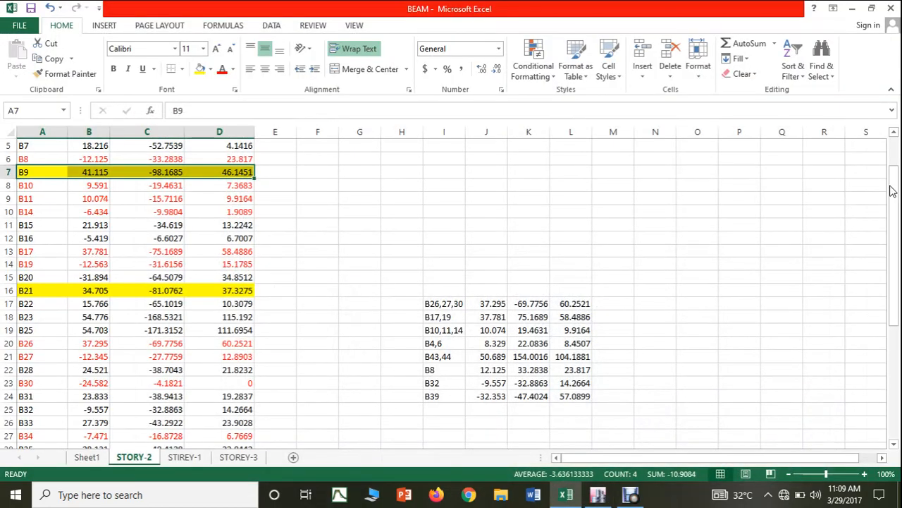
pyautogui.moveTo(893, 186)
pyautogui.mouseDown()
pyautogui.moveTo(895, 213)
pyautogui.moveTo(894, 194)
pyautogui.mouseUp()
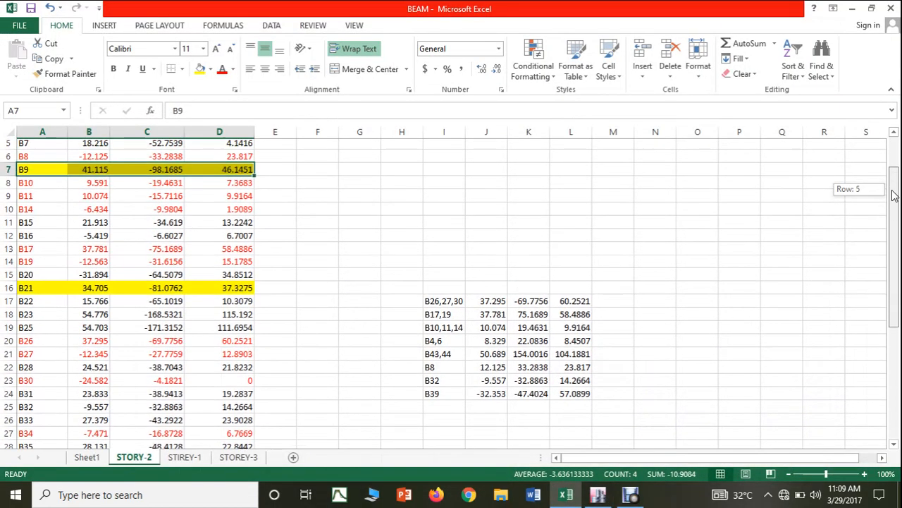
pyautogui.click(787, 474)
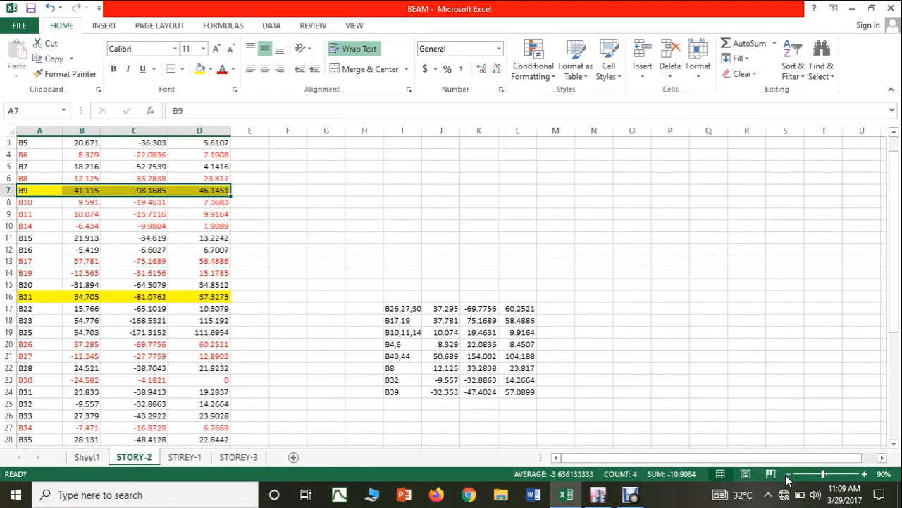
pyautogui.click(788, 474)
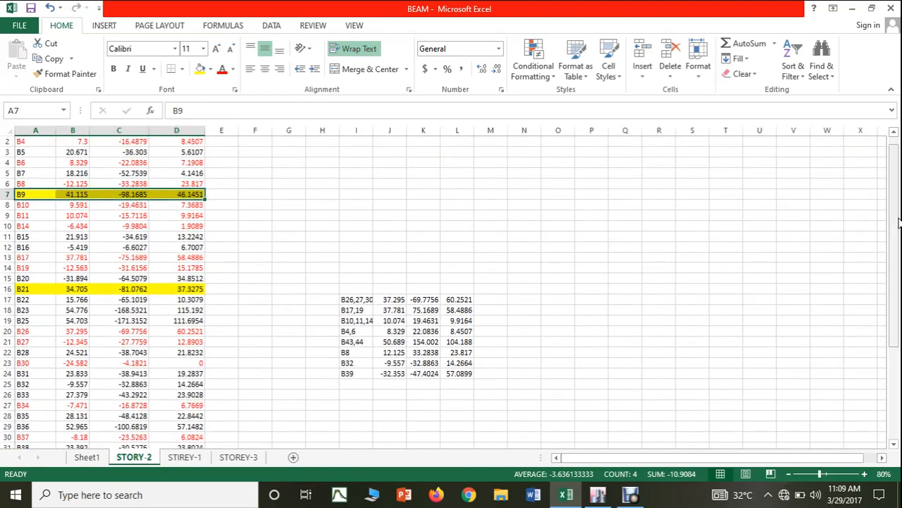
pyautogui.moveTo(897, 221); pyautogui.dragTo(557, 302)
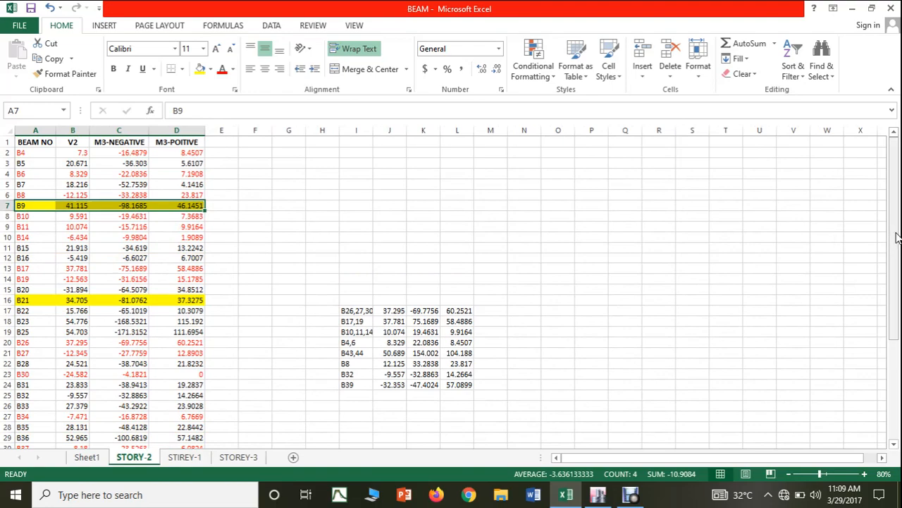
pyautogui.moveTo(897, 235); pyautogui.dragTo(894, 264)
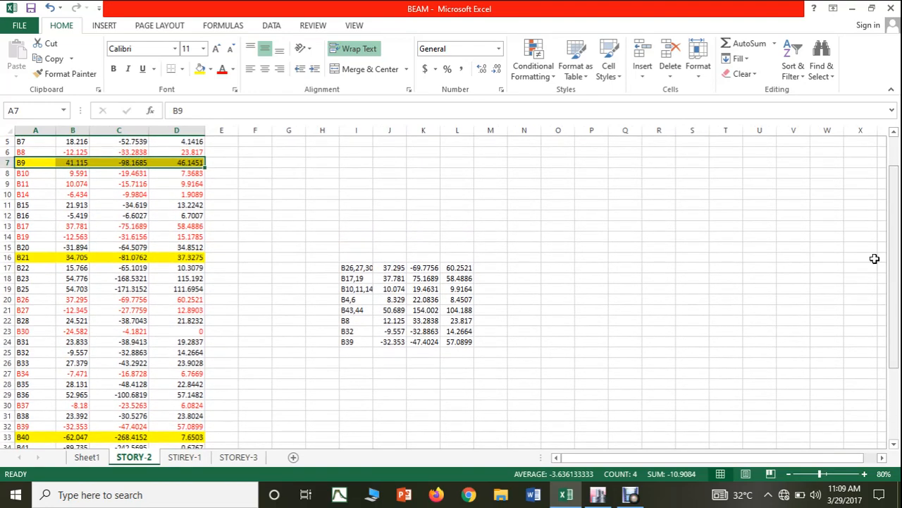
pyautogui.click(798, 265)
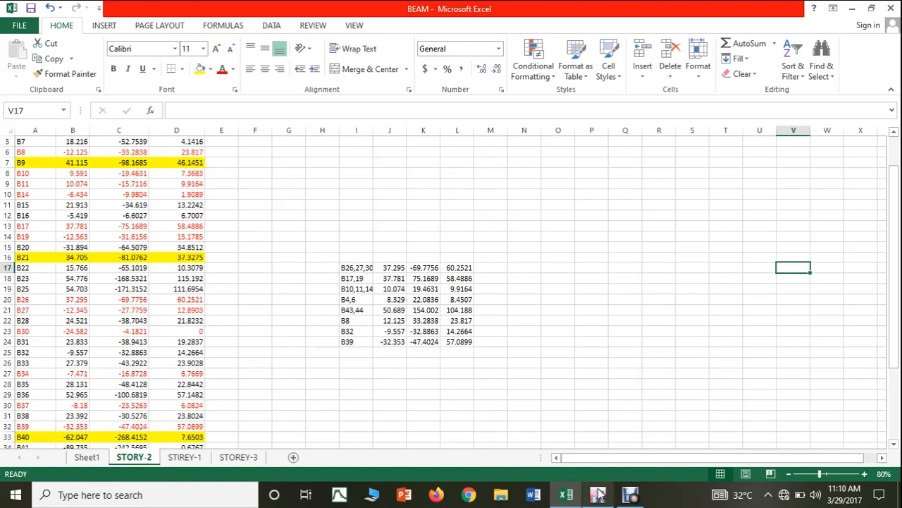
pyautogui.moveTo(629, 494)
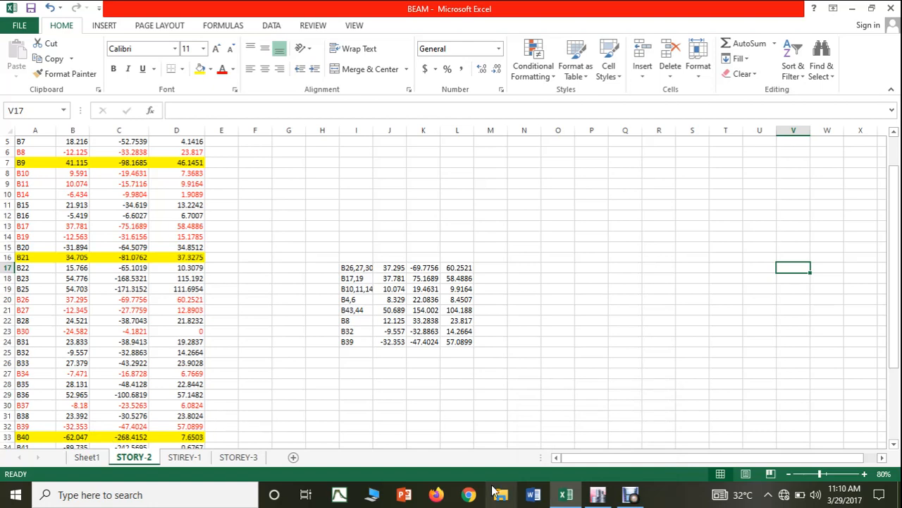
pyautogui.click(593, 496)
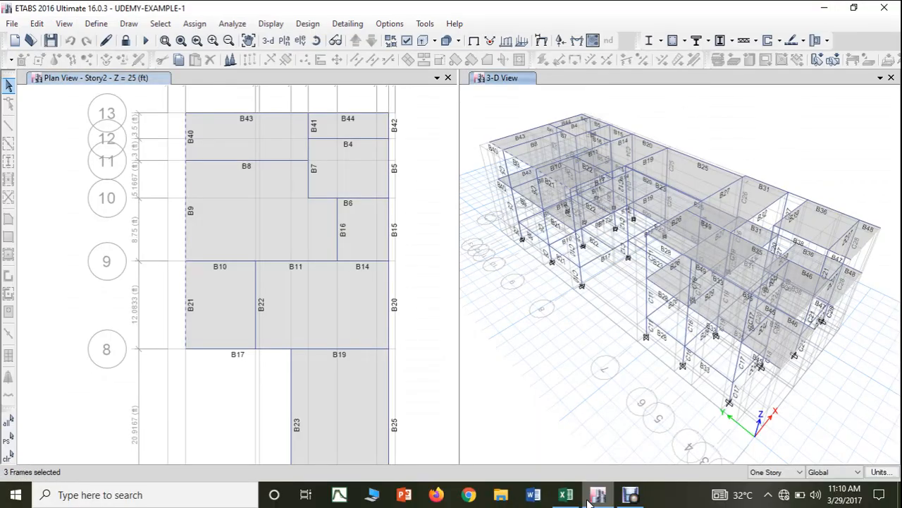
pyautogui.click(566, 494)
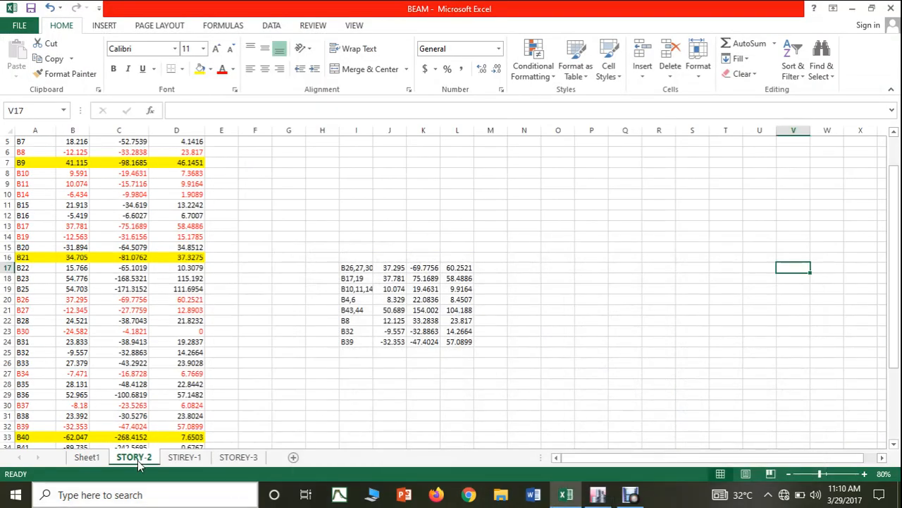
# Copy B40's shear and negative moment, B33:C33, into the summary list at J25:K25, below the B39 entry.
pyautogui.moveTo(76, 432); pyautogui.dragTo(115, 437)
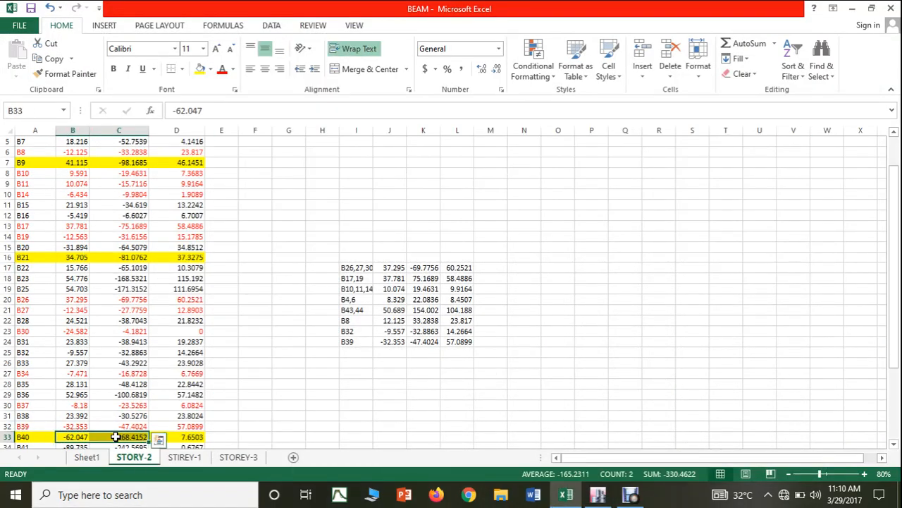
pyautogui.hotkey('ctrl', 'c')
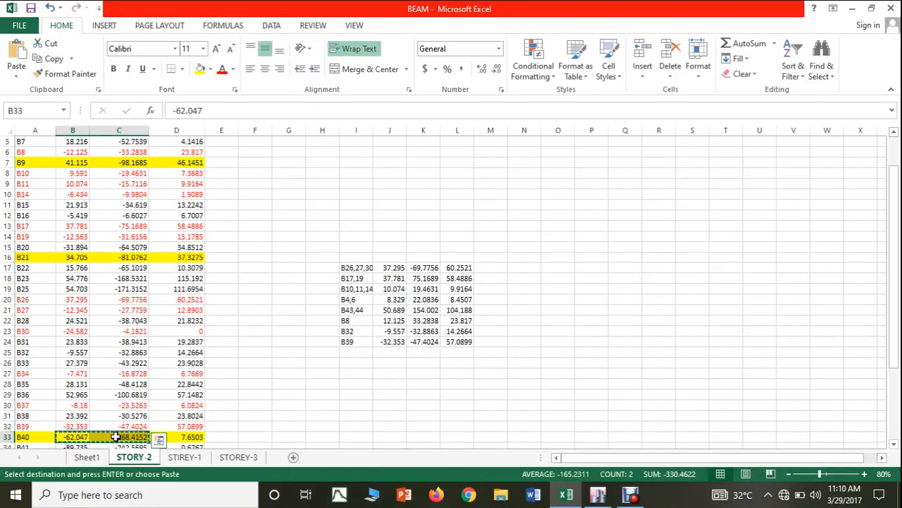
pyautogui.click(391, 350)
pyautogui.hotkey('ctrl', 'v')
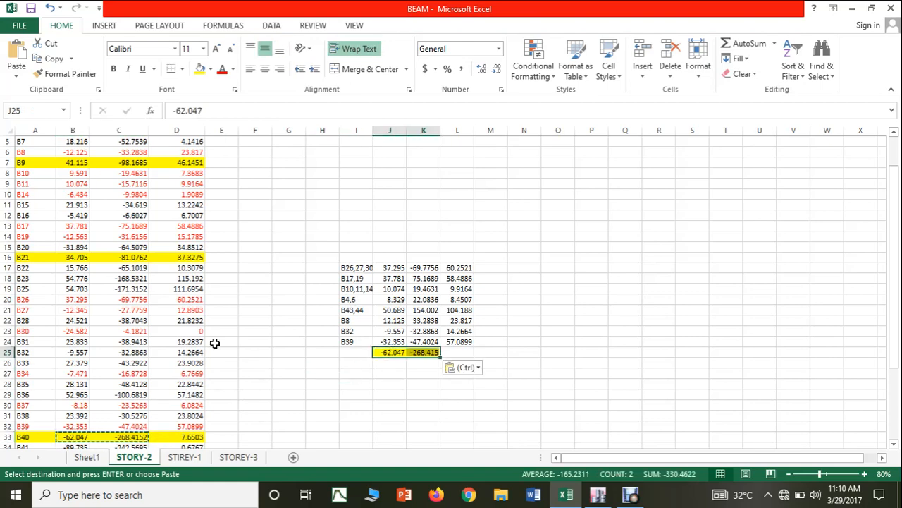
# Copy B9's positive moment from D7 into L25 of the summary list.
pyautogui.click(186, 163)
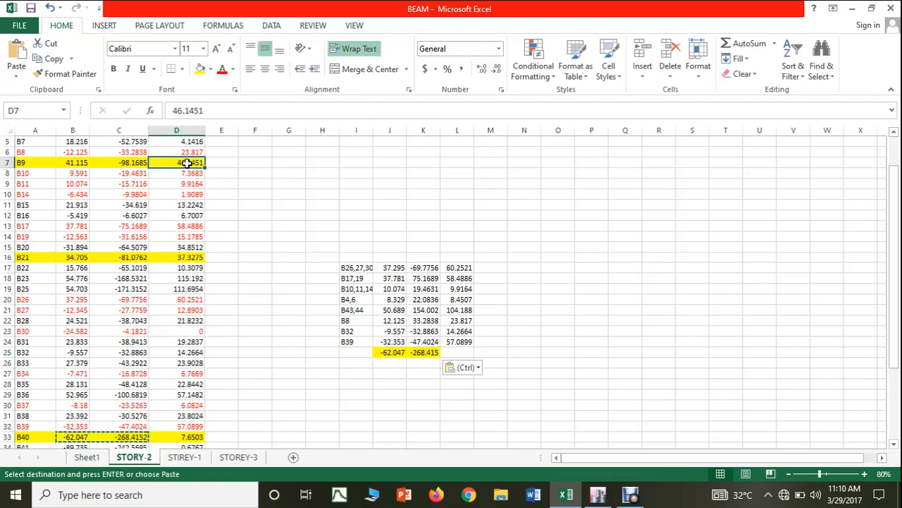
pyautogui.hotkey('ctrl', 'c')
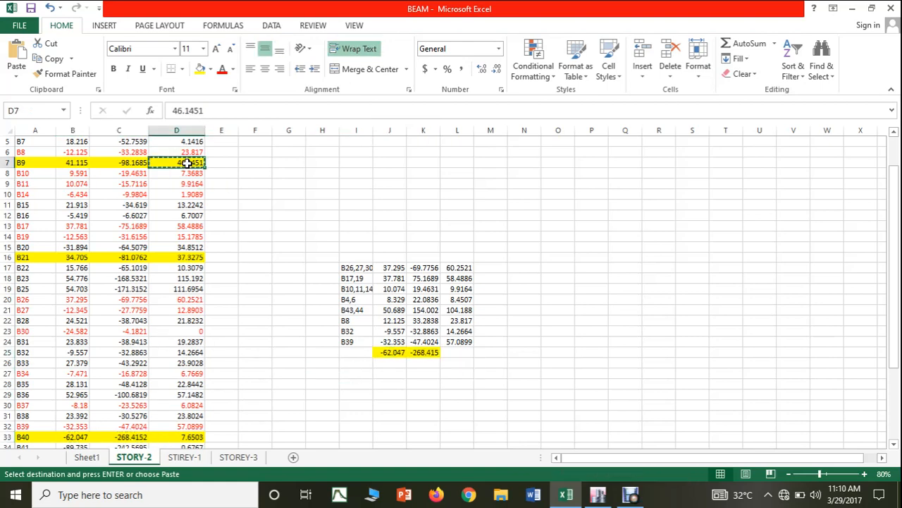
pyautogui.click(453, 351)
pyautogui.hotkey('ctrl', 'v')
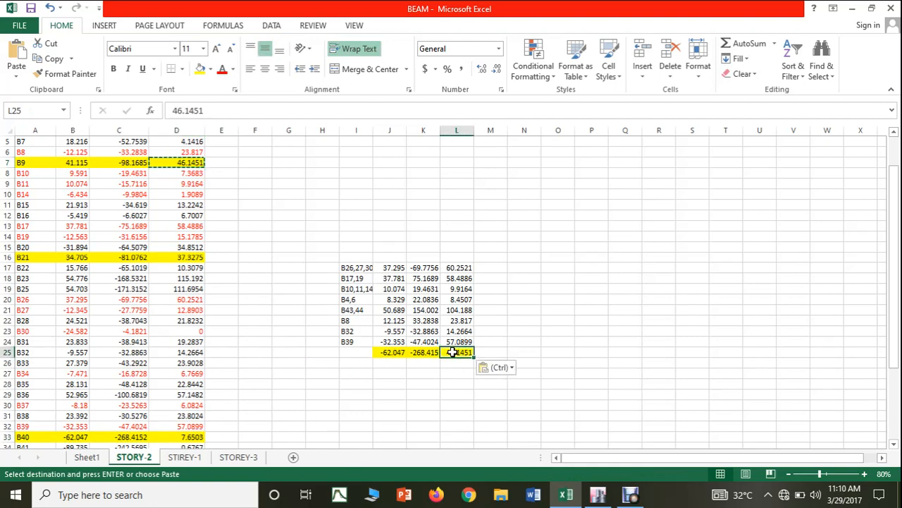
# Label the new summary entry B40,21,9 in I25 and remove the yellow fill from I25:L25.
pyautogui.click(350, 354)
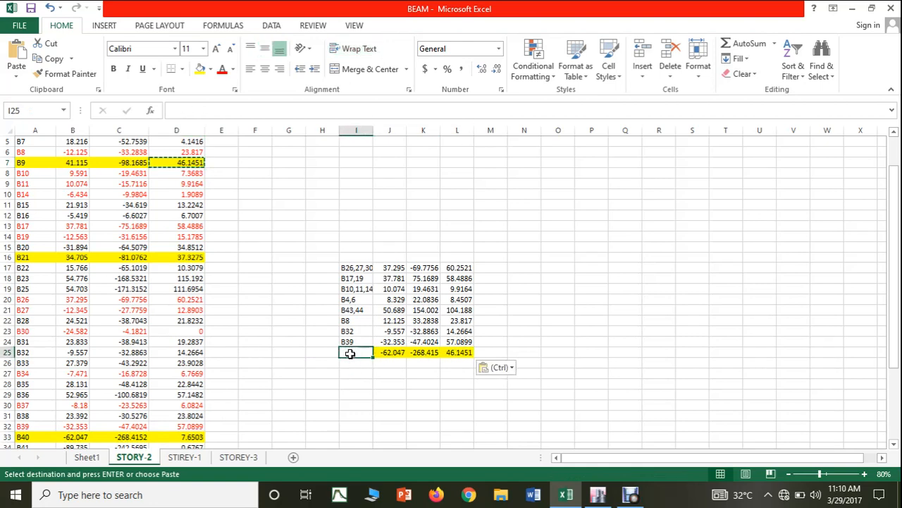
pyautogui.write('B40,21,9')
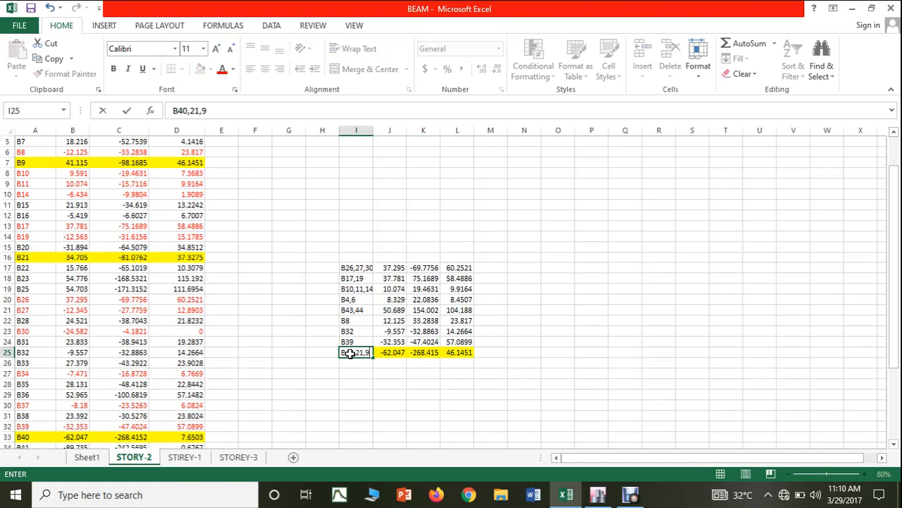
pyautogui.click(374, 388)
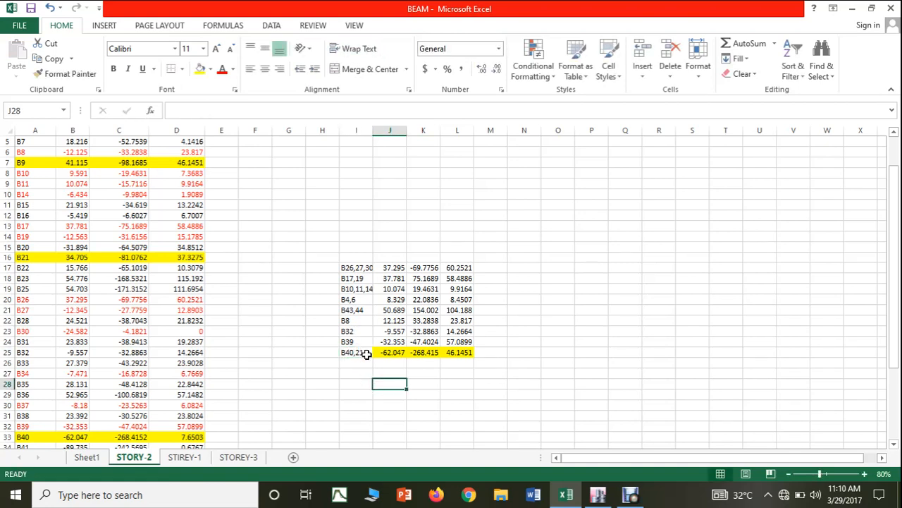
pyautogui.moveTo(367, 354); pyautogui.dragTo(459, 354)
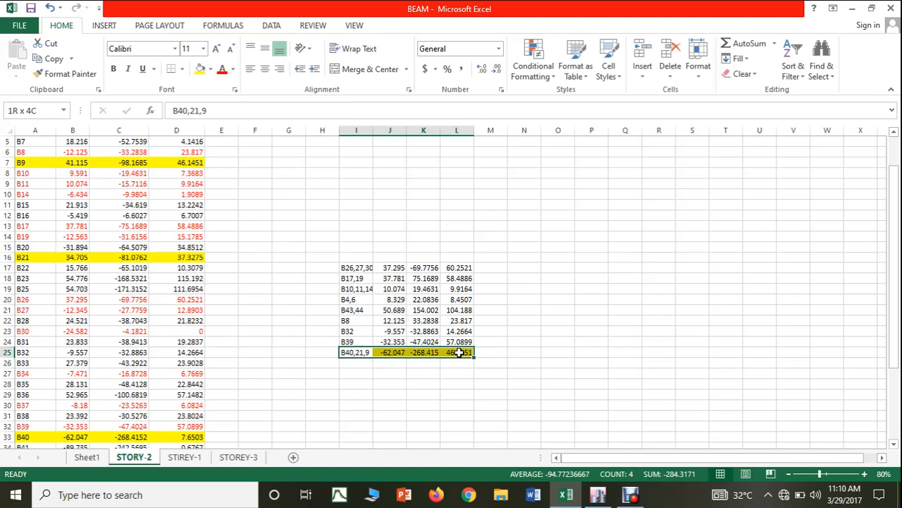
pyautogui.click(210, 69)
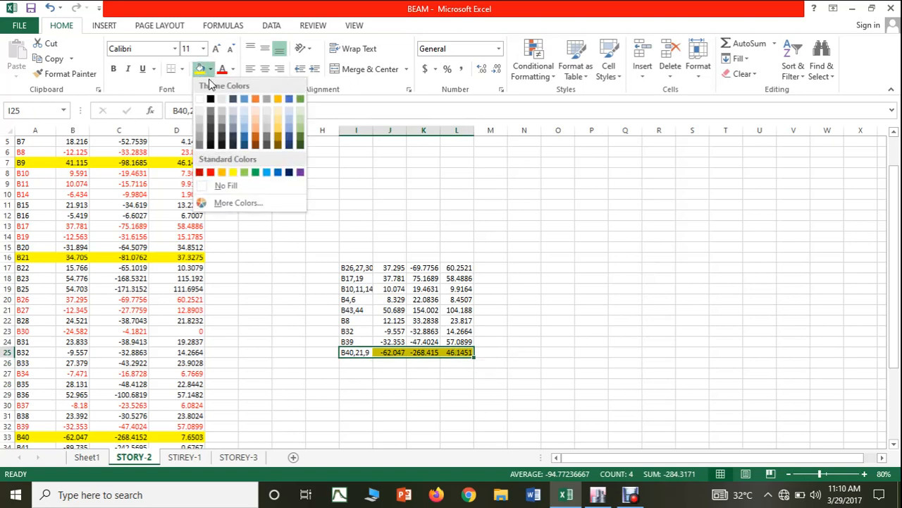
pyautogui.click(223, 188)
# Clear the yellow fill and apply red font to the B9 row, A7:D7, and the B21 row, A16:D16.
pyautogui.moveTo(24, 160); pyautogui.dragTo(179, 162)
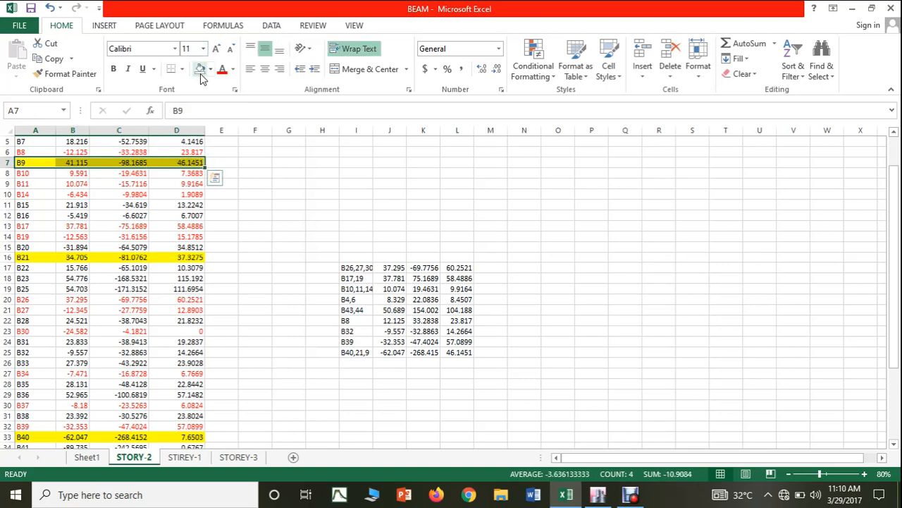
pyautogui.click(200, 68)
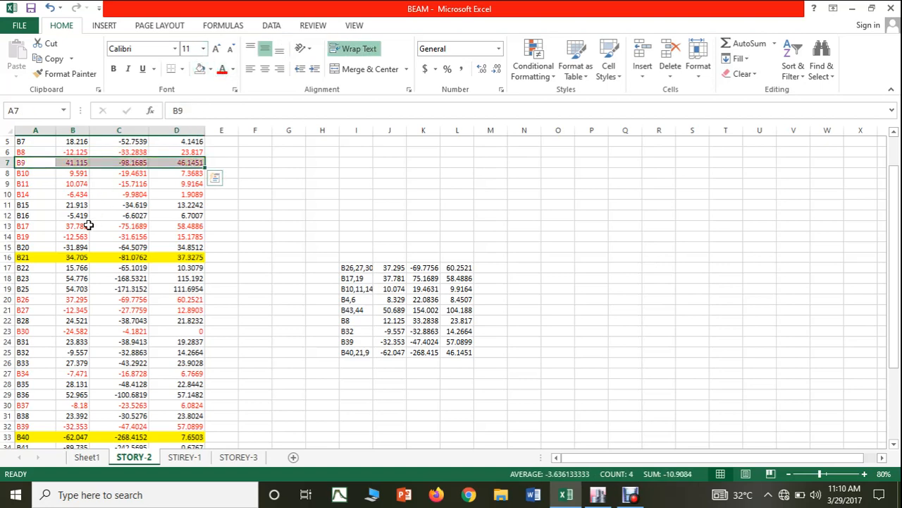
pyautogui.moveTo(28, 256); pyautogui.dragTo(164, 257)
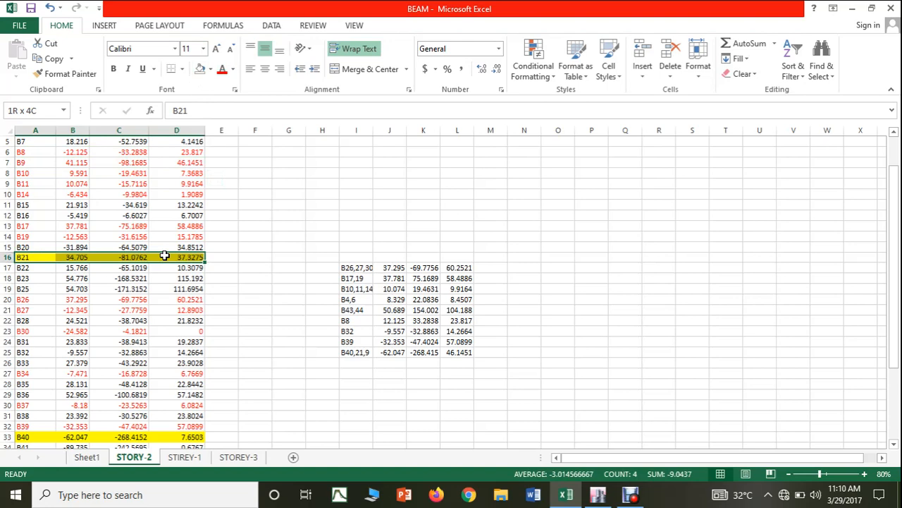
# Remove the yellow fill from the B21 and B40 rows of the STORY-2 beam table.
pyautogui.click(200, 68)
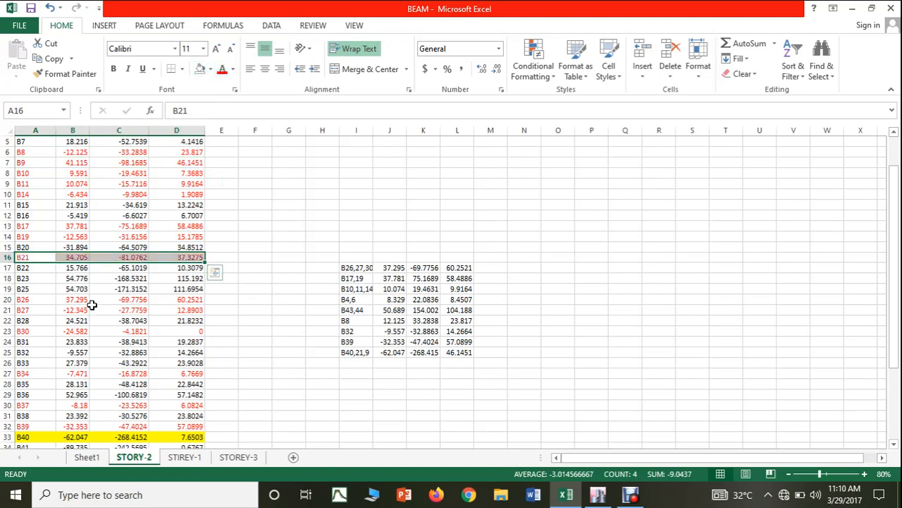
pyautogui.moveTo(22, 434); pyautogui.dragTo(178, 435)
pyautogui.click(200, 69)
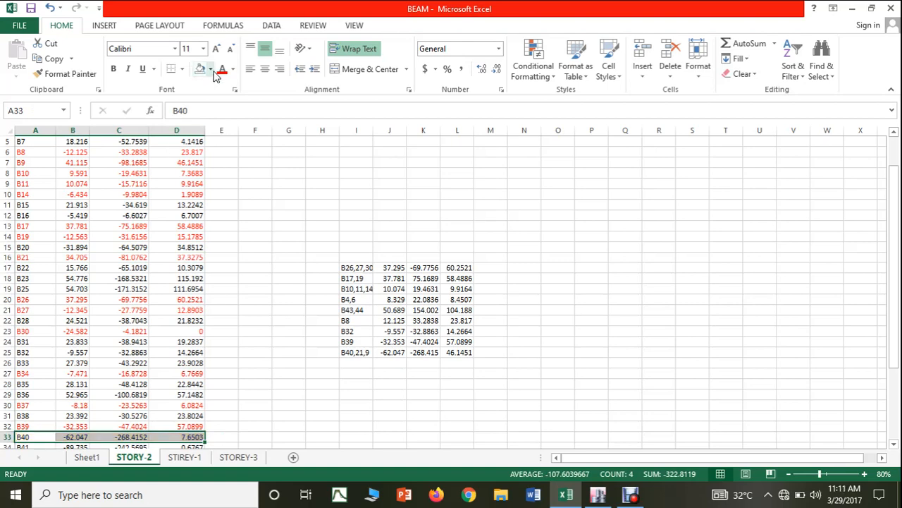
pyautogui.click(296, 245)
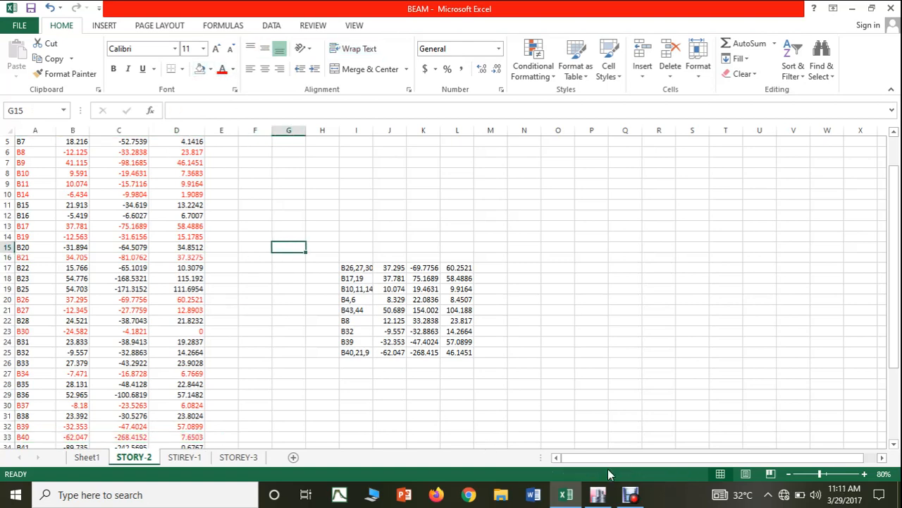
# Check the Story2 beam layout in ETABS, then fill the B20 and B15 rows yellow in the Excel beam table.
pyautogui.click(598, 495)
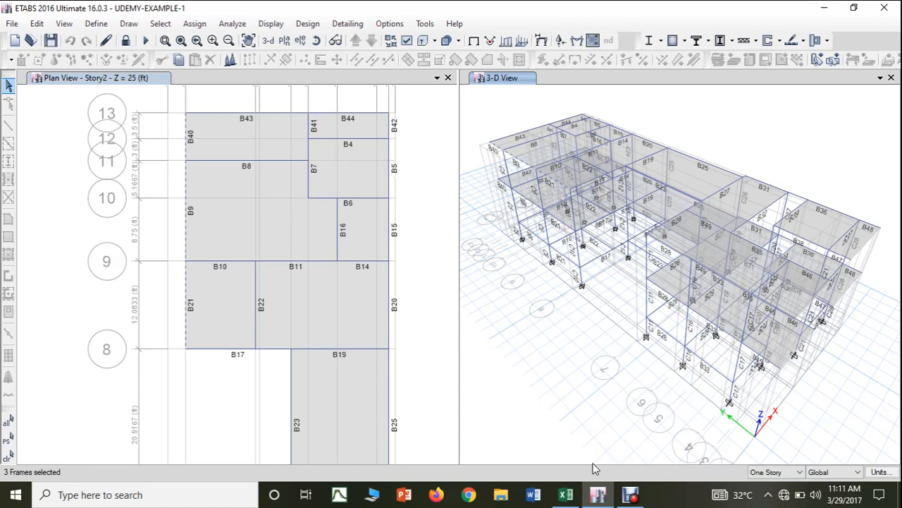
pyautogui.click(567, 496)
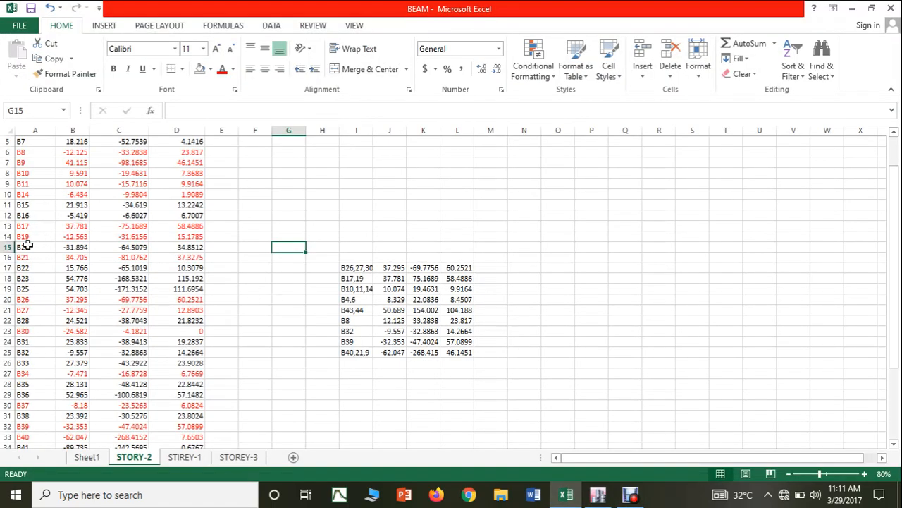
pyautogui.moveTo(26, 245); pyautogui.dragTo(169, 247)
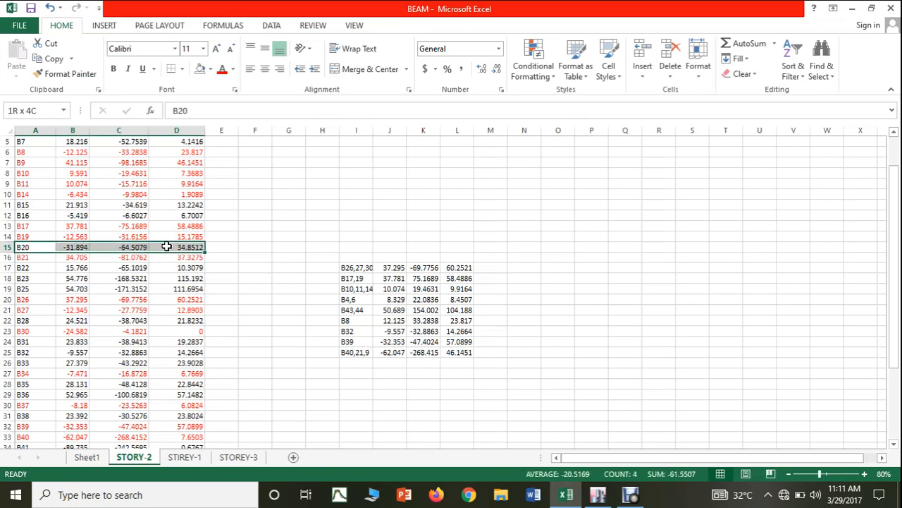
pyautogui.click(209, 70)
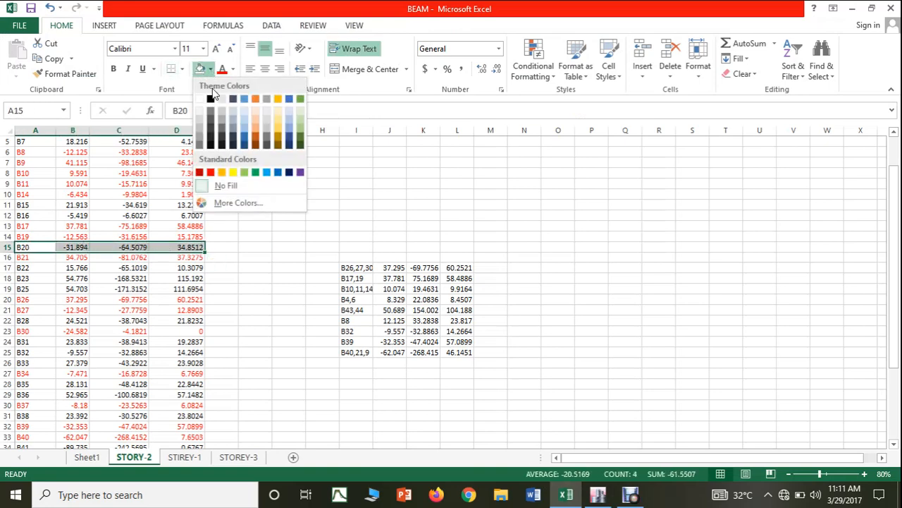
pyautogui.click(232, 173)
pyautogui.moveTo(35, 204); pyautogui.dragTo(198, 206)
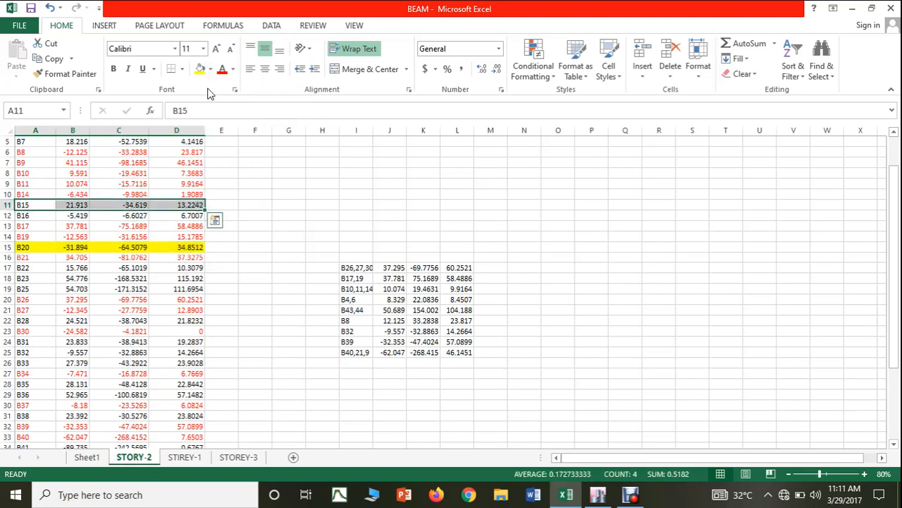
pyautogui.click(201, 68)
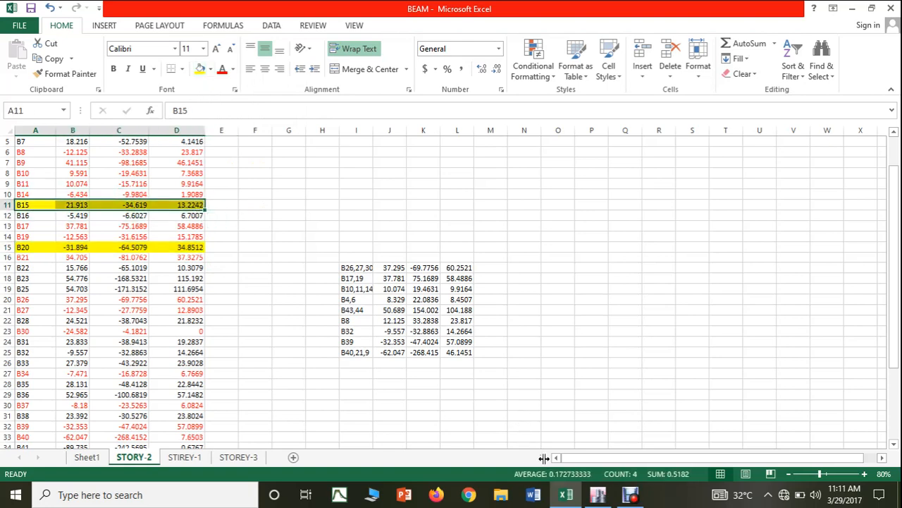
# Check the ETABS plan again and fill the B42 and B5 rows yellow in the Excel beam table.
pyautogui.click(593, 496)
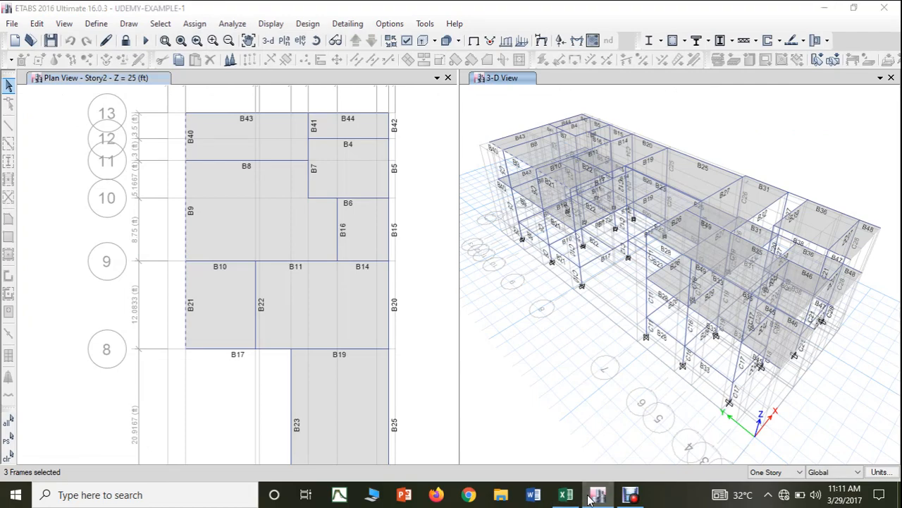
pyautogui.click(593, 497)
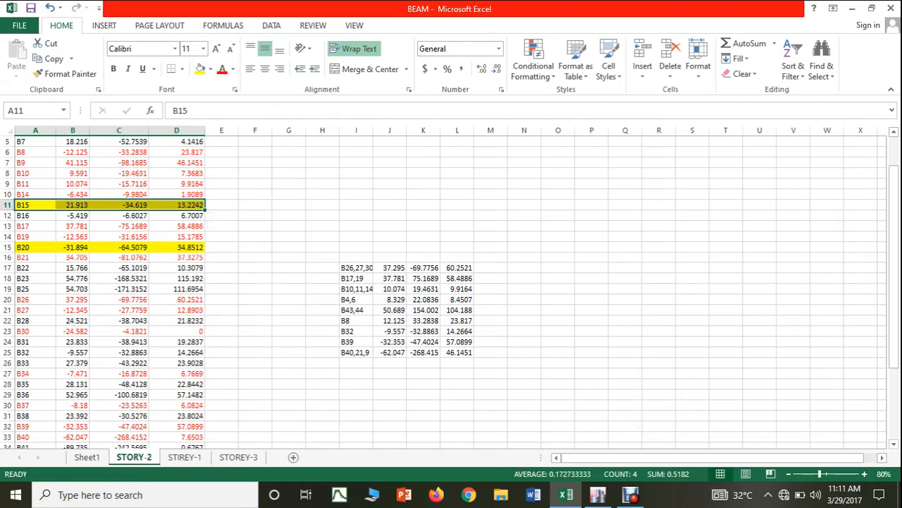
pyautogui.moveTo(896, 338); pyautogui.dragTo(895, 356)
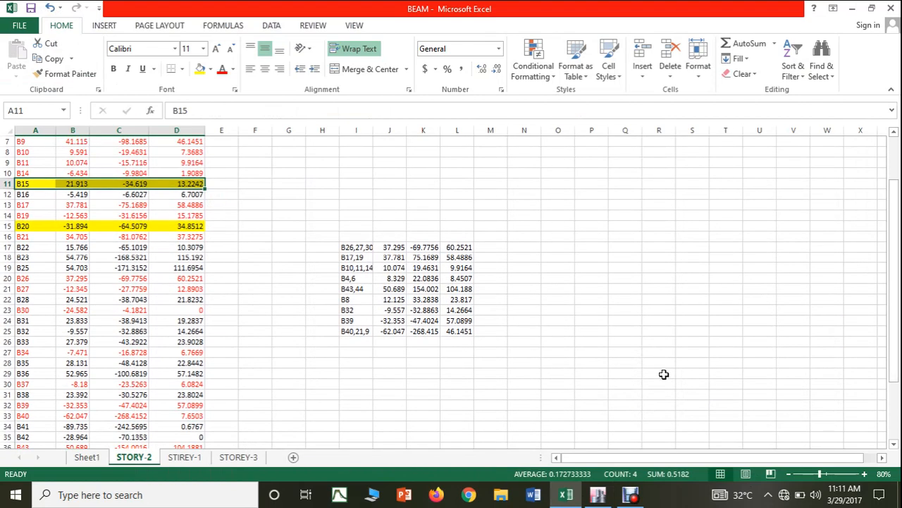
pyautogui.moveTo(50, 437); pyautogui.dragTo(187, 383)
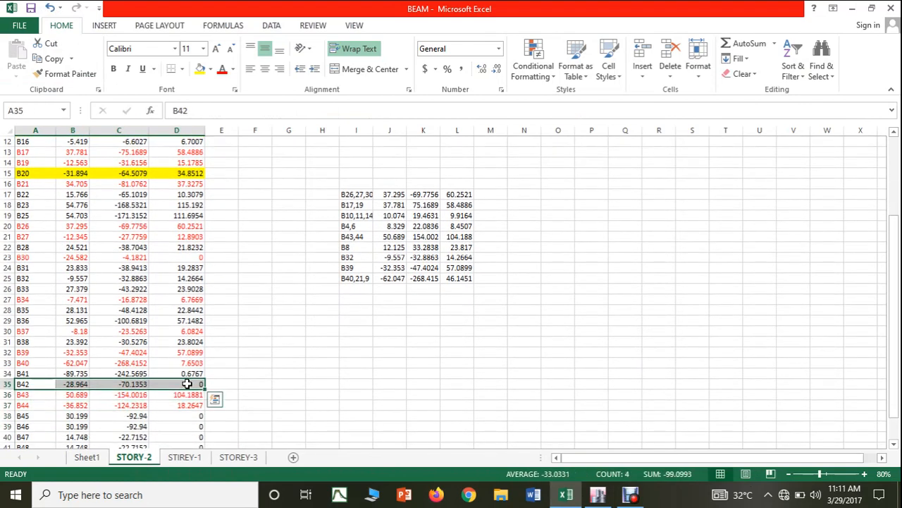
pyautogui.click(199, 68)
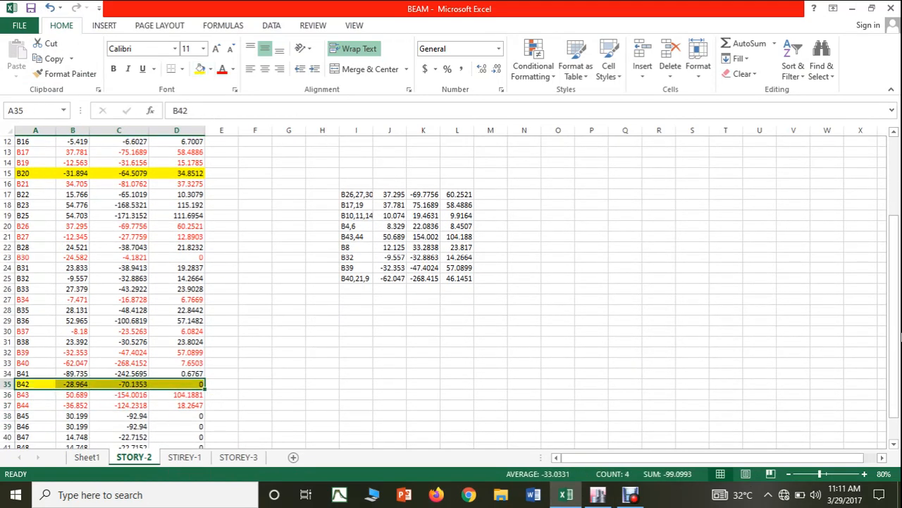
pyautogui.moveTo(897, 336); pyautogui.dragTo(897, 256)
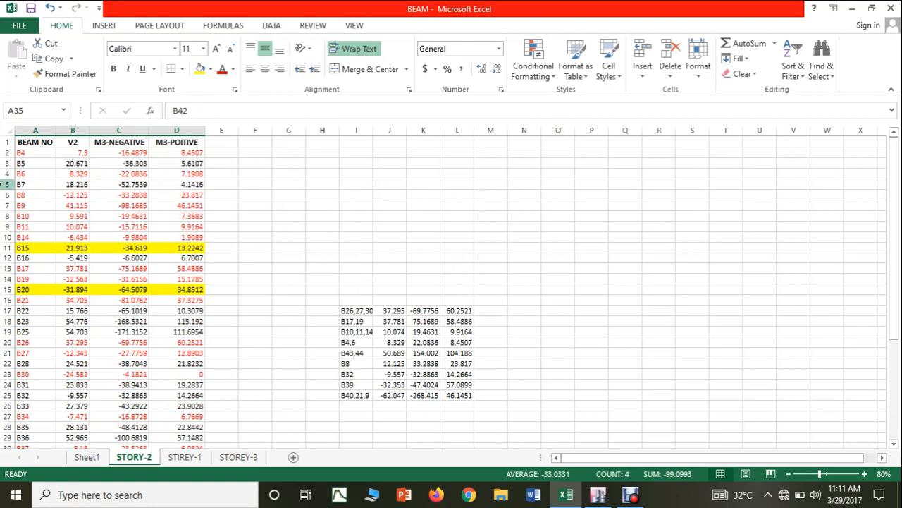
pyautogui.moveTo(32, 163); pyautogui.dragTo(165, 161)
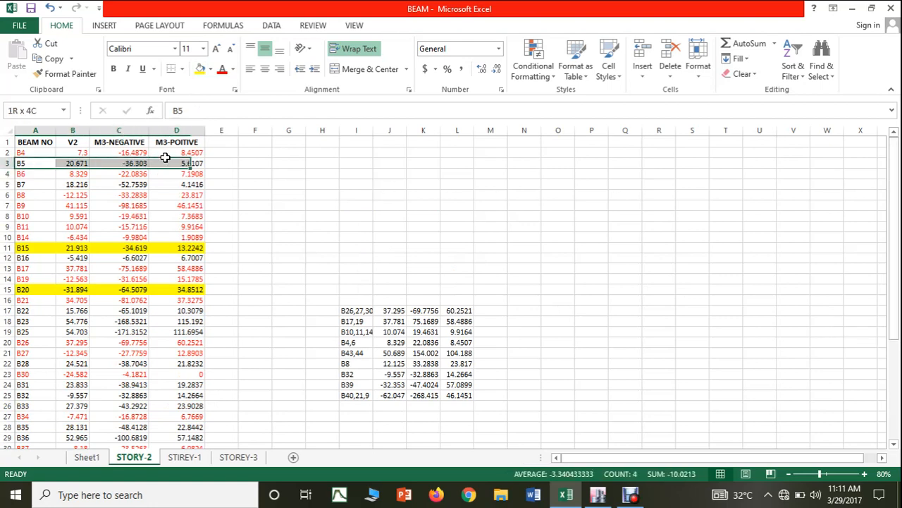
pyautogui.click(202, 70)
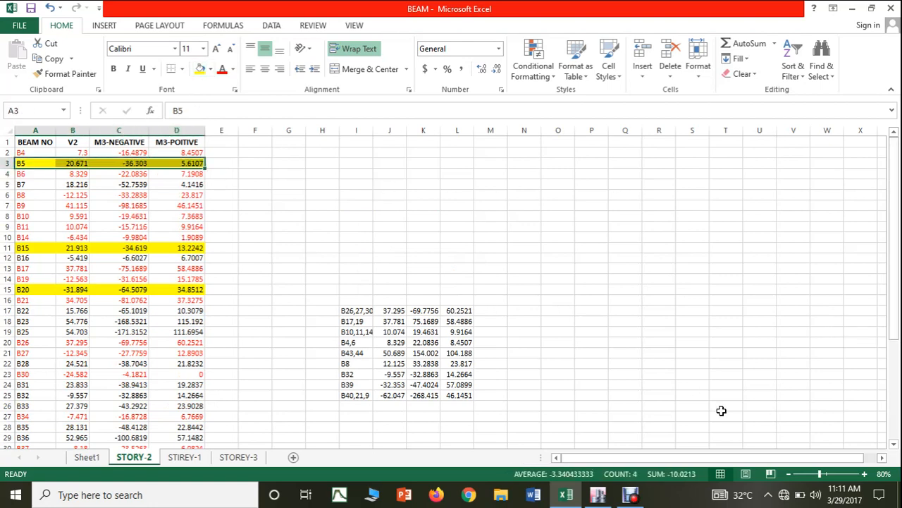
# Compare the force values of the highlighted beams in Excel with their positions on the Story2 plan in ETABS.
pyautogui.click(789, 476)
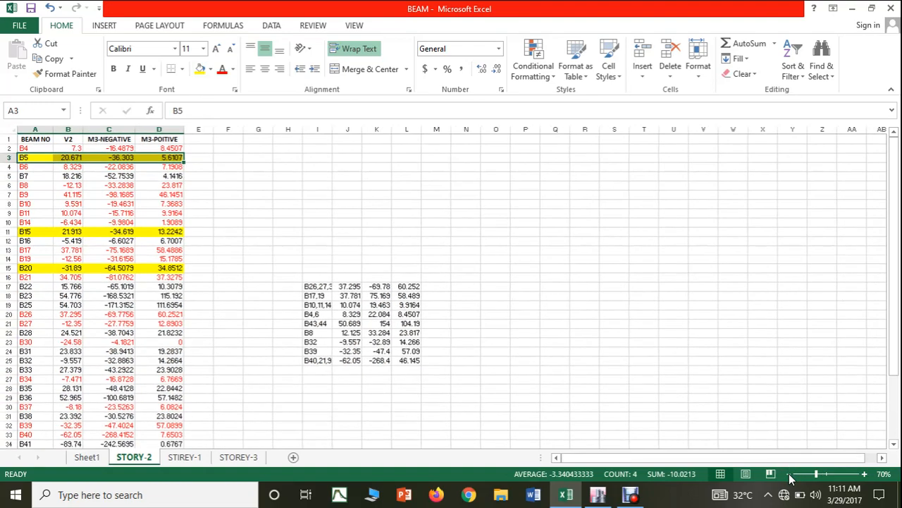
pyautogui.click(790, 477)
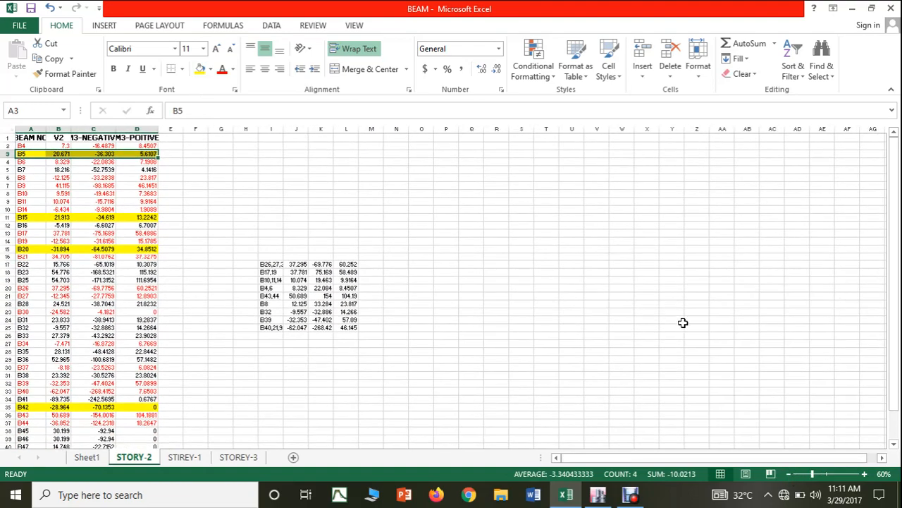
pyautogui.click(683, 322)
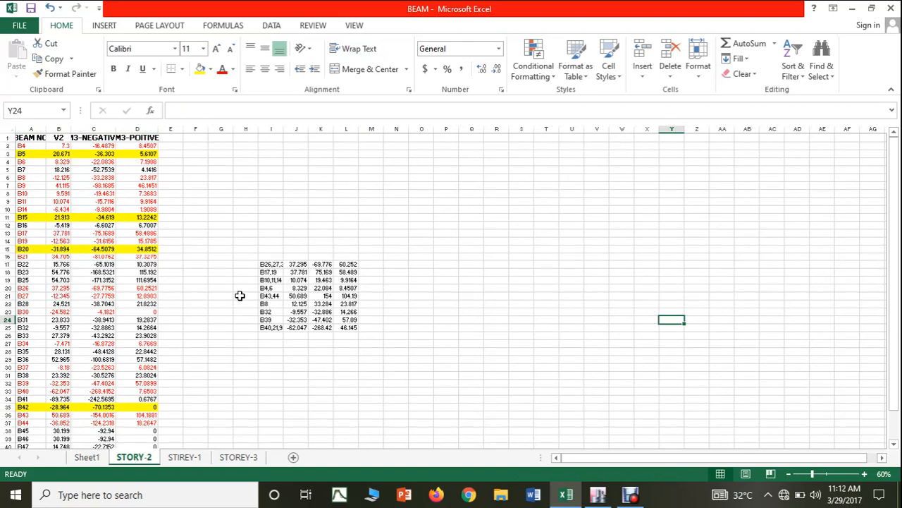
pyautogui.click(600, 496)
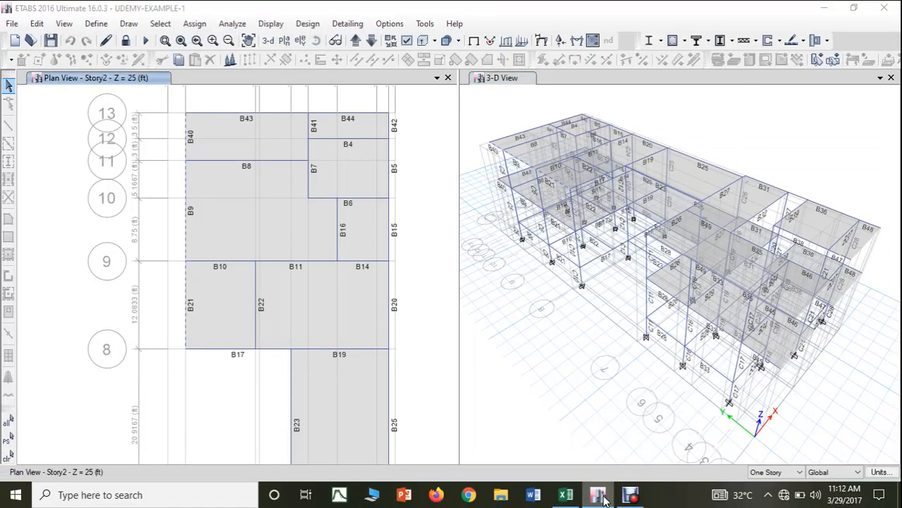
pyautogui.click(604, 497)
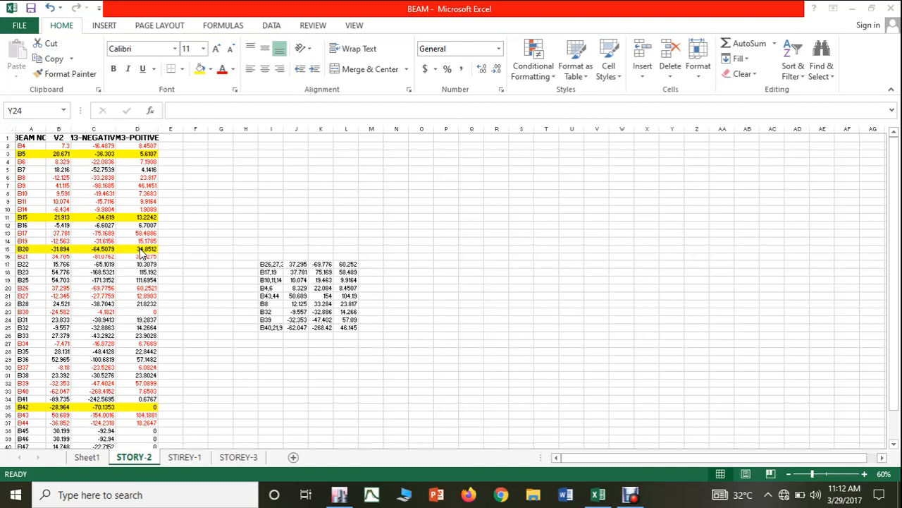
pyautogui.click(599, 494)
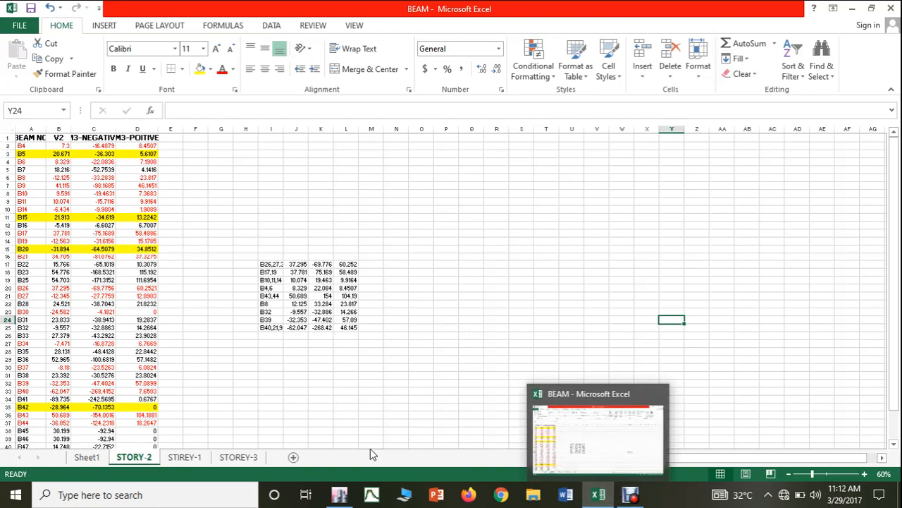
pyautogui.moveTo(341, 496); pyautogui.dragTo(607, 496)
pyautogui.click(606, 496)
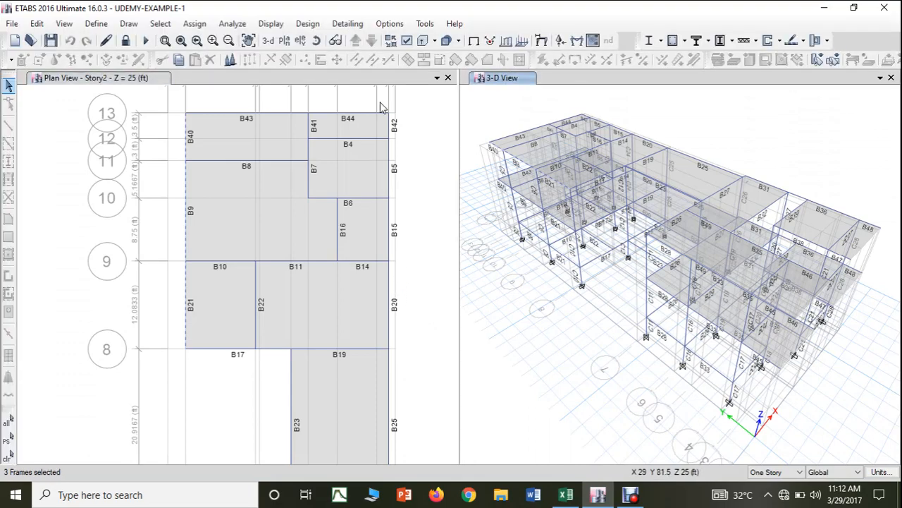
pyautogui.click(565, 494)
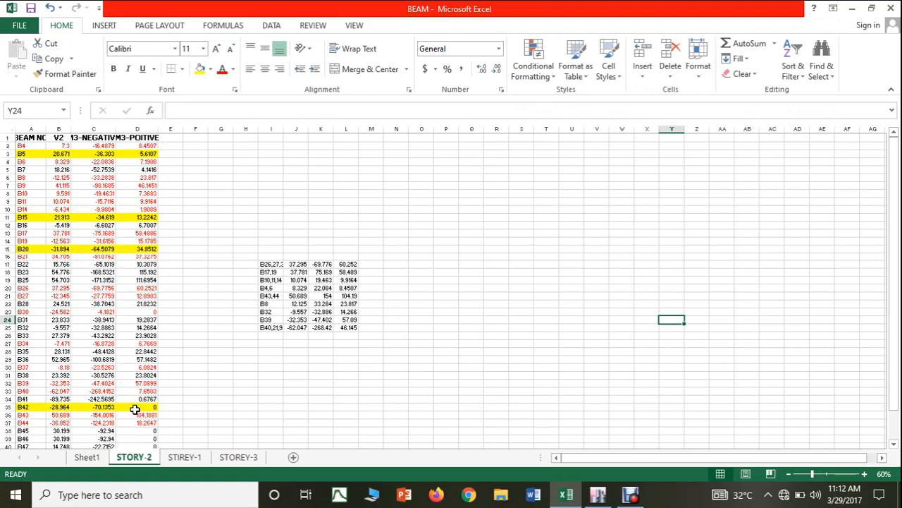
# Copy the V2 and M3-negative values of beam B42 into J26:K26, below the summary table's B40,21,9 row.
pyautogui.moveTo(64, 407); pyautogui.dragTo(82, 407)
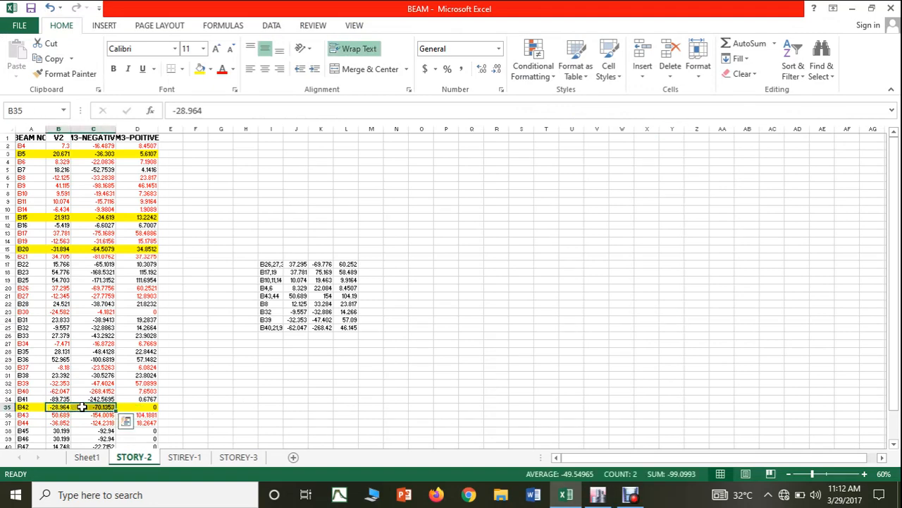
pyautogui.hotkey('ctrl', 'c')
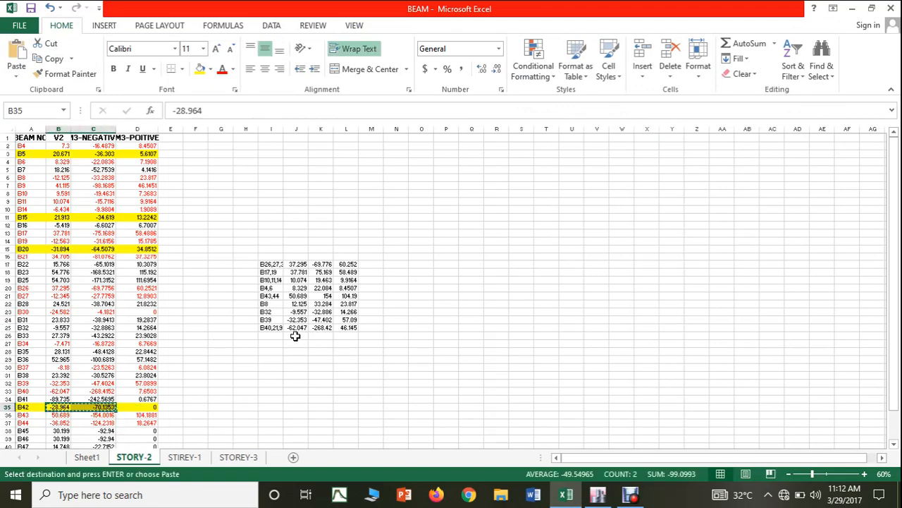
pyautogui.click(295, 336)
pyautogui.hotkey('ctrl', 'v')
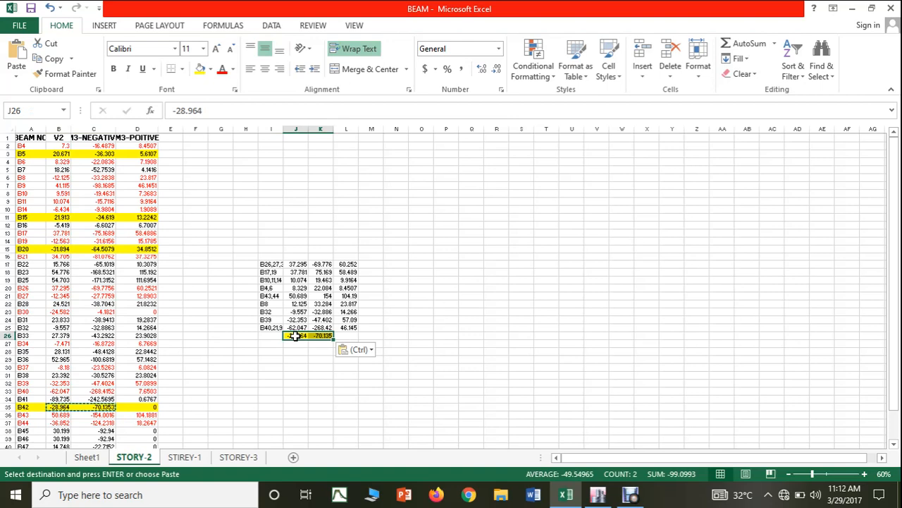
# Copy the M3-positive value of beam B20 into L26 to complete the new summary row.
pyautogui.click(127, 249)
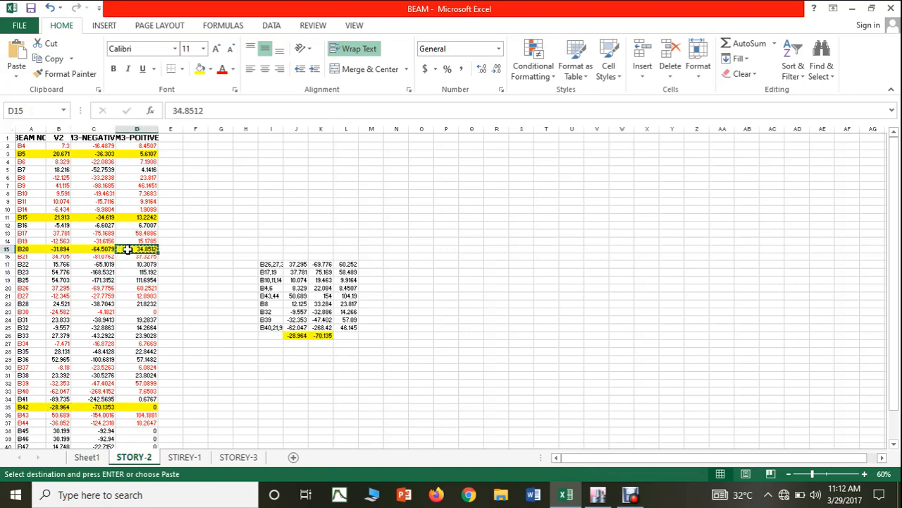
pyautogui.click(340, 335)
pyautogui.hotkey('ctrl', 'v')
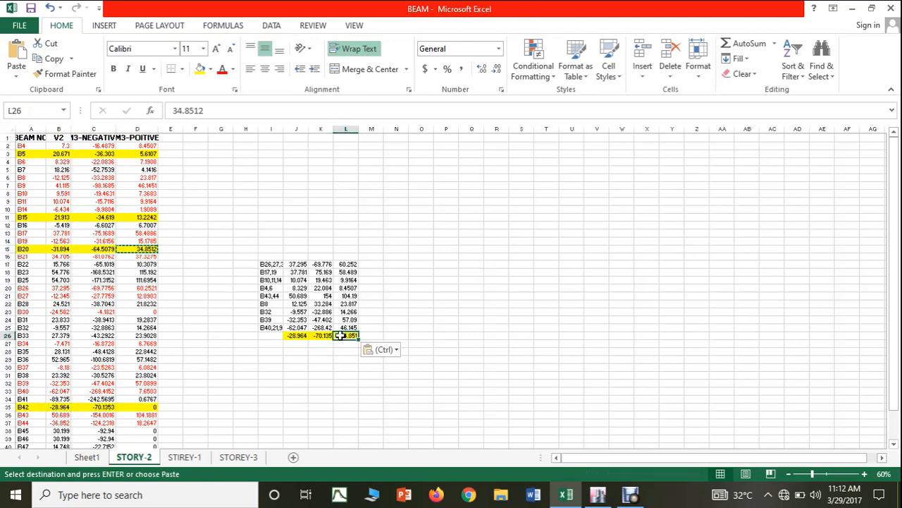
pyautogui.click(312, 382)
pyautogui.press('Escape')
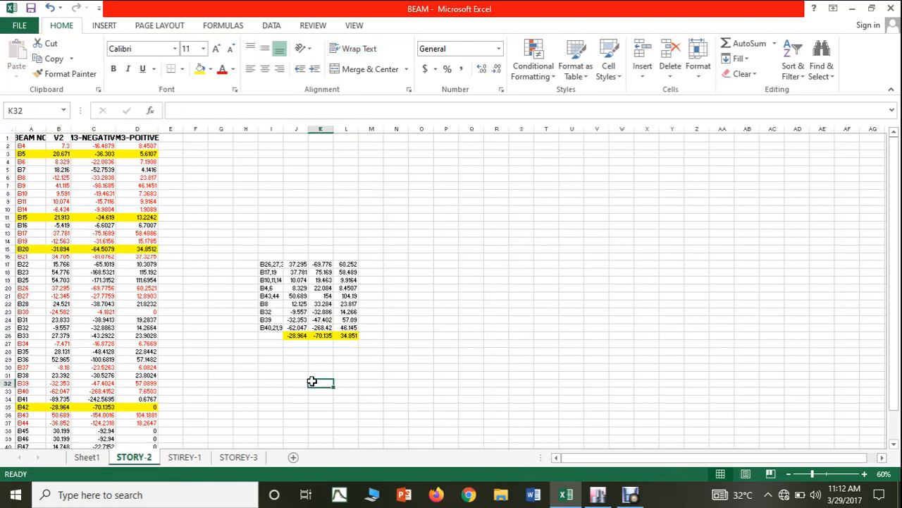
# Label the new summary row B42,20,15,5 in I26 and widen column I to fit the beam group names.
pyautogui.click(265, 335)
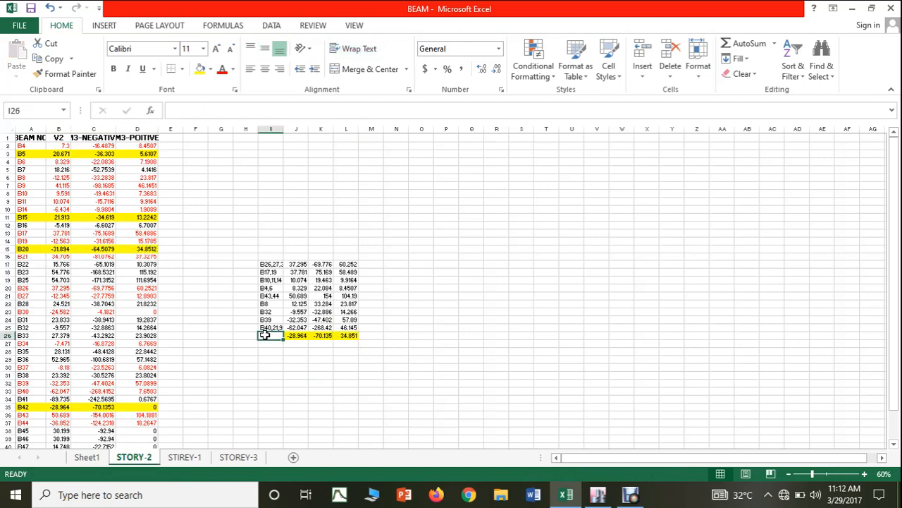
pyautogui.write('B42,20')
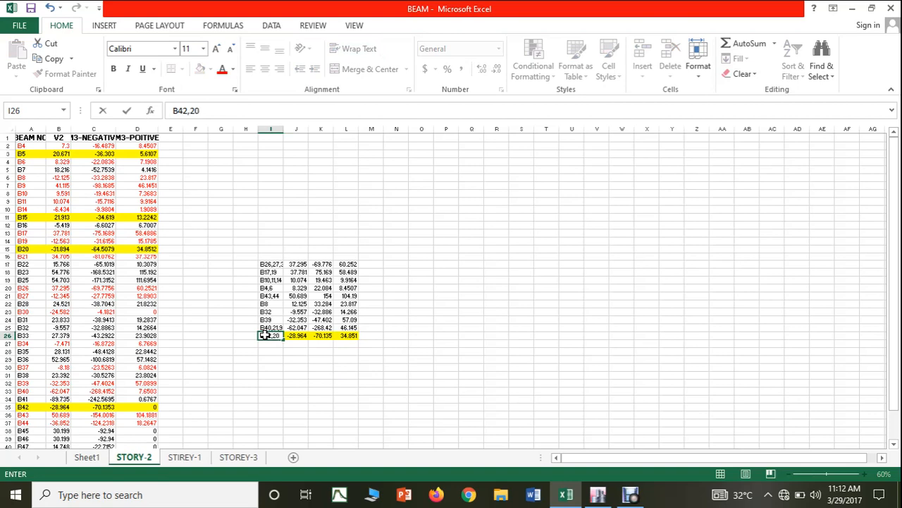
pyautogui.write(',15,5')
pyautogui.click(367, 409)
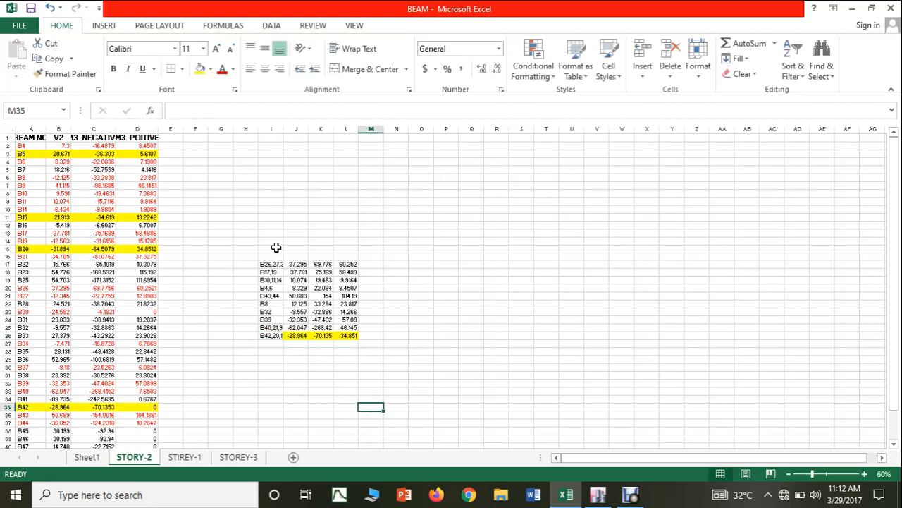
pyautogui.moveTo(283, 127); pyautogui.dragTo(295, 131)
# Remove the yellow fill from J26:L26 in the summary table's B42,20,15,5 row.
pyautogui.moveTo(298, 335); pyautogui.dragTo(350, 336)
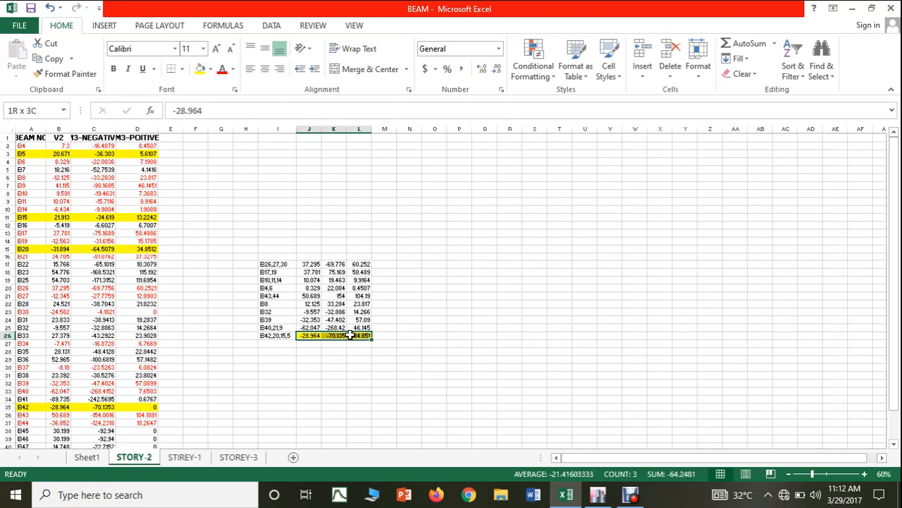
pyautogui.click(210, 68)
pyautogui.click(224, 185)
pyautogui.click(195, 185)
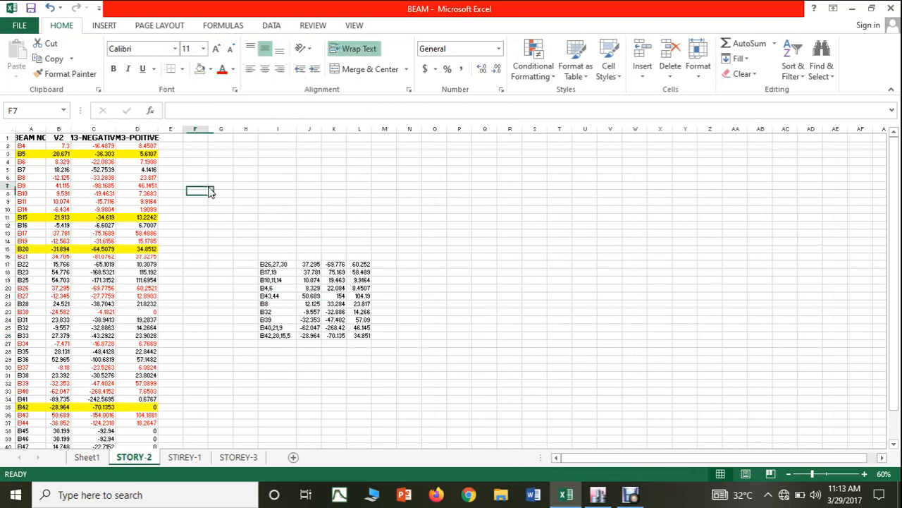
# Remove the yellow fill from the B5 and B15 rows of the beam list and color their text red.
pyautogui.moveTo(32, 155); pyautogui.dragTo(139, 154)
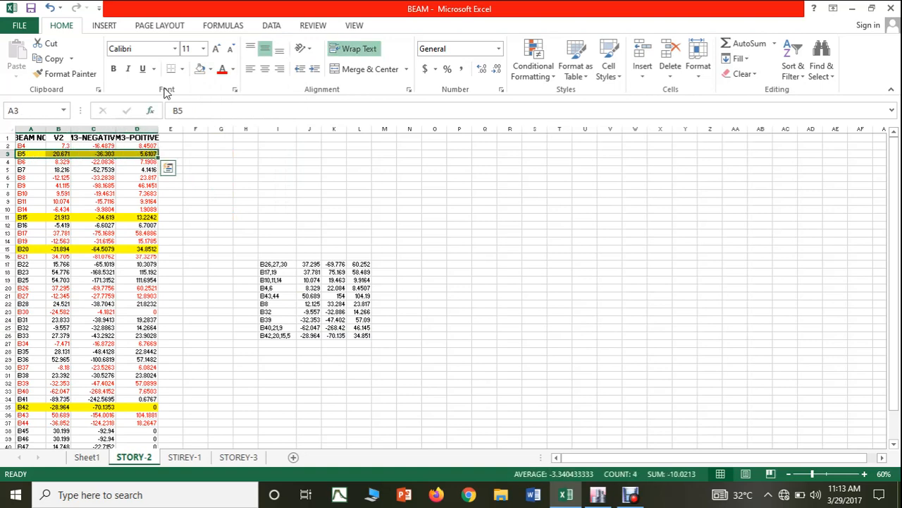
pyautogui.click(200, 70)
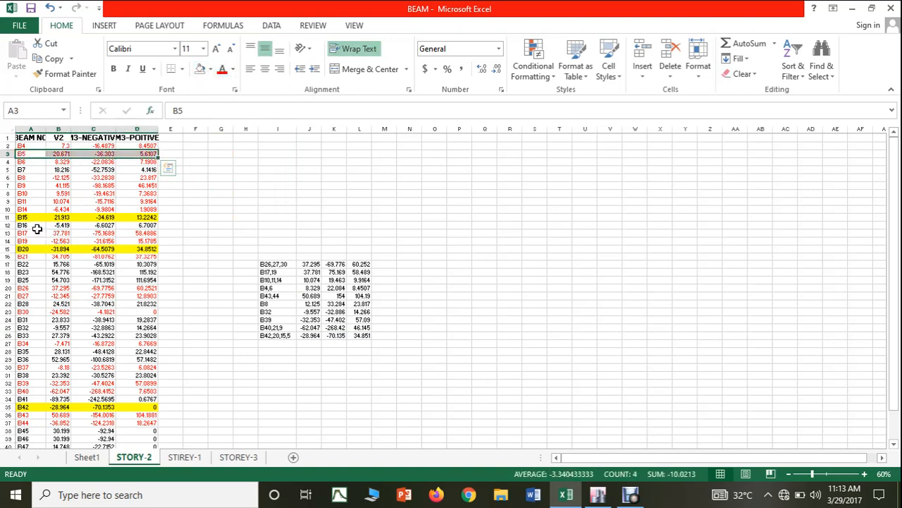
pyautogui.moveTo(35, 217); pyautogui.dragTo(120, 216)
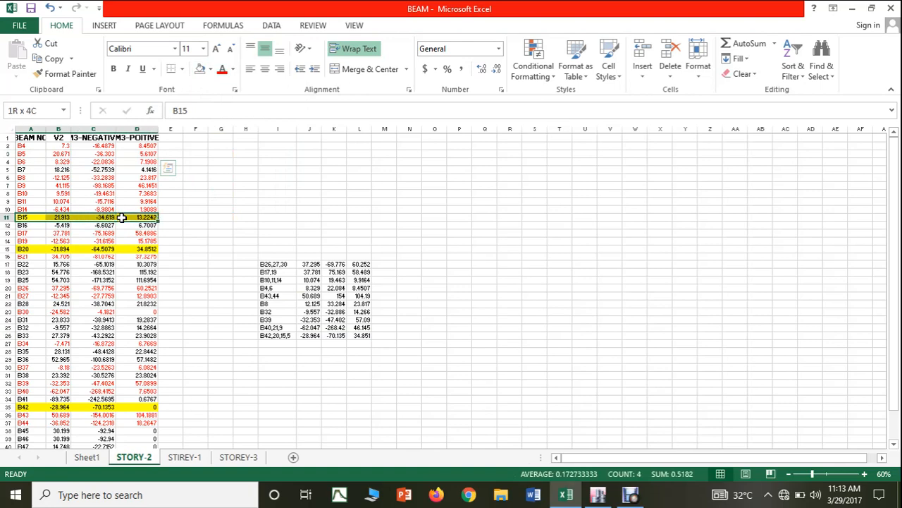
pyautogui.click(200, 70)
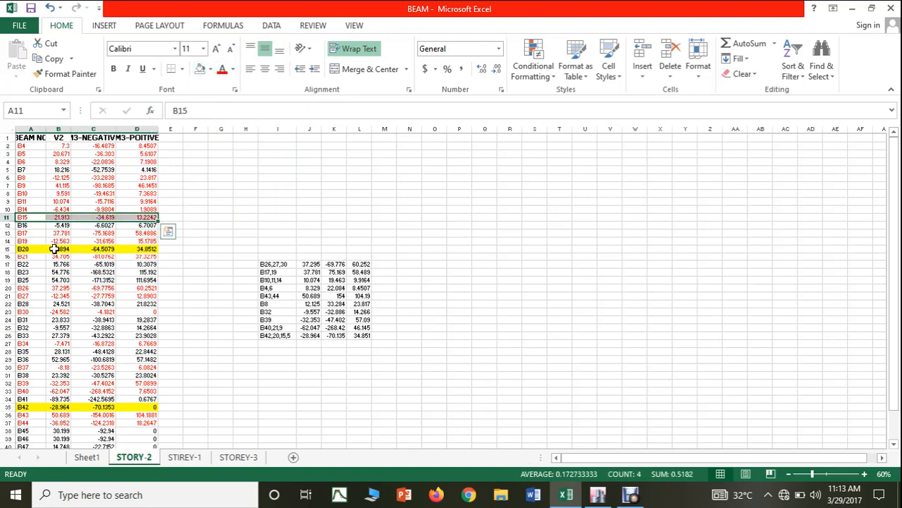
# Clear the yellow fill from the B20 and B42 rows of the beam list and give them a red font.
pyautogui.moveTo(36, 249); pyautogui.dragTo(129, 249)
pyautogui.click(200, 70)
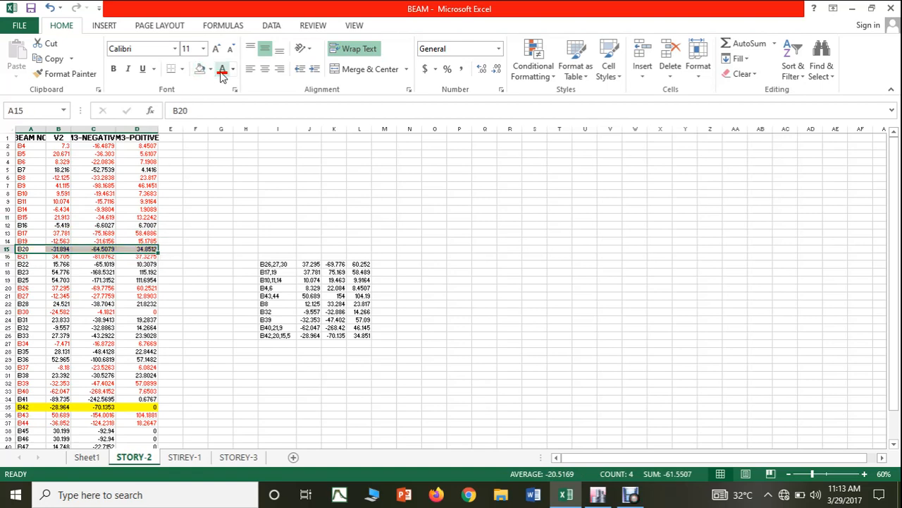
pyautogui.click(221, 71)
pyautogui.click(37, 407)
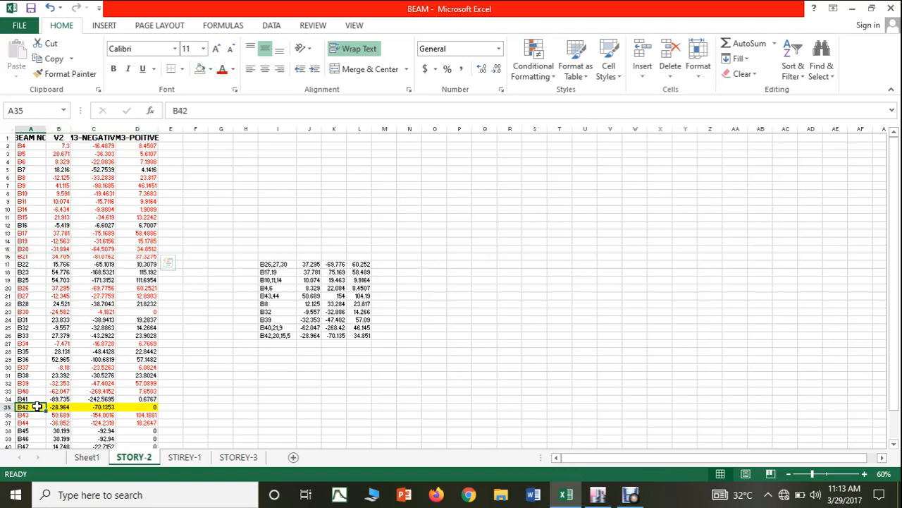
pyautogui.moveTo(37, 407); pyautogui.dragTo(137, 409)
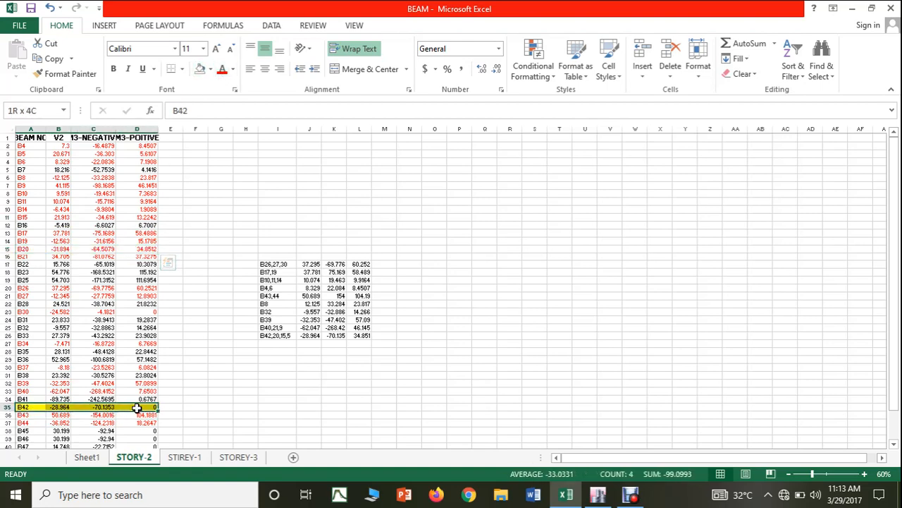
pyautogui.click(200, 69)
pyautogui.click(222, 70)
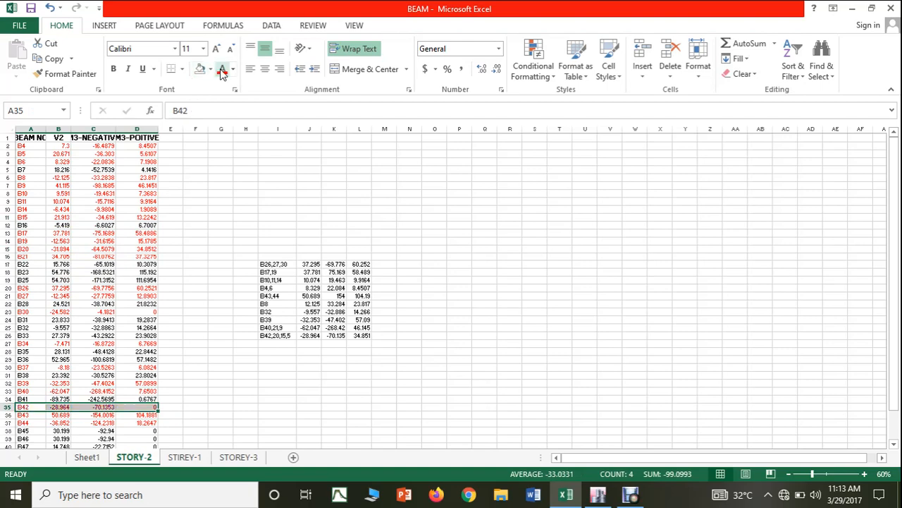
pyautogui.click(288, 211)
# Switch to ETABS and select beams B20, B15, B5 and B42 on the Story2 plan.
pyautogui.click(598, 494)
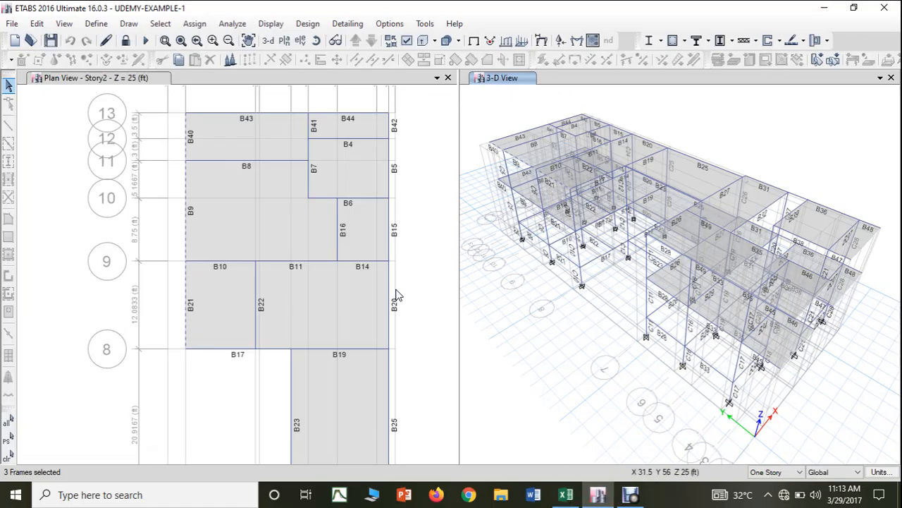
pyautogui.click(387, 319)
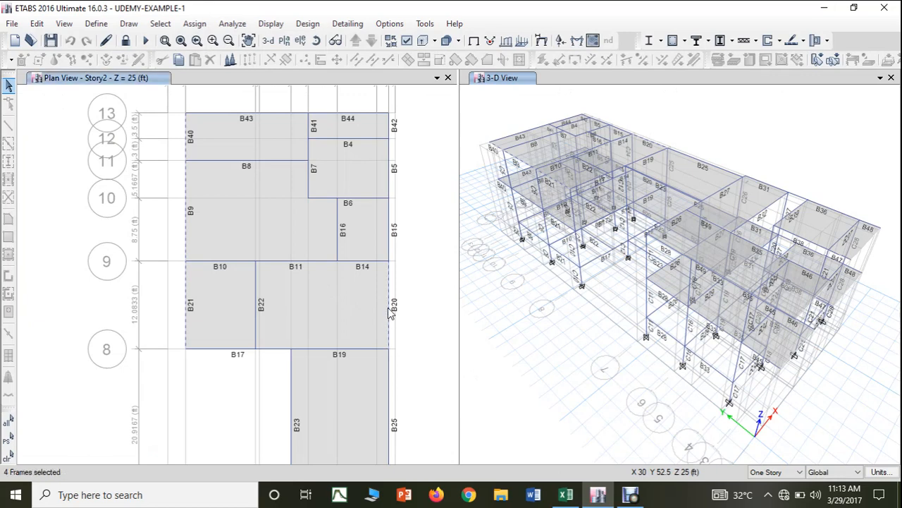
pyautogui.click(389, 221)
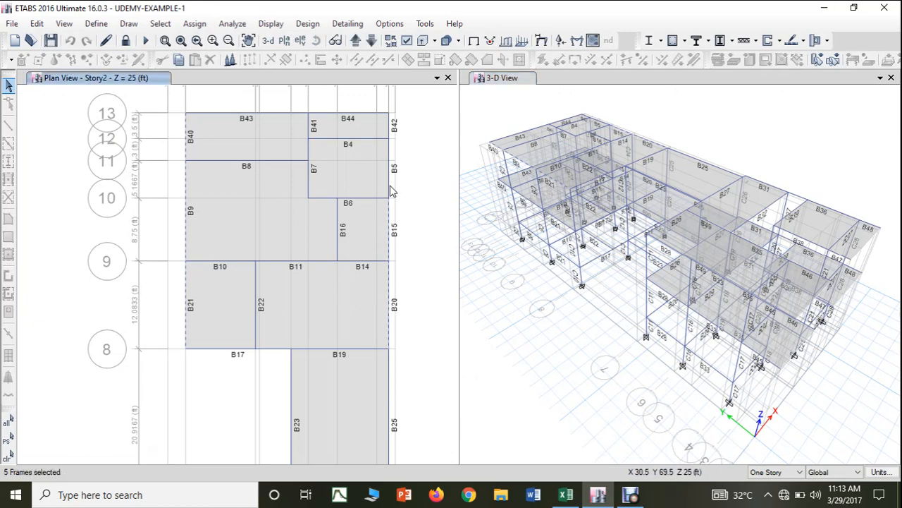
pyautogui.click(390, 161)
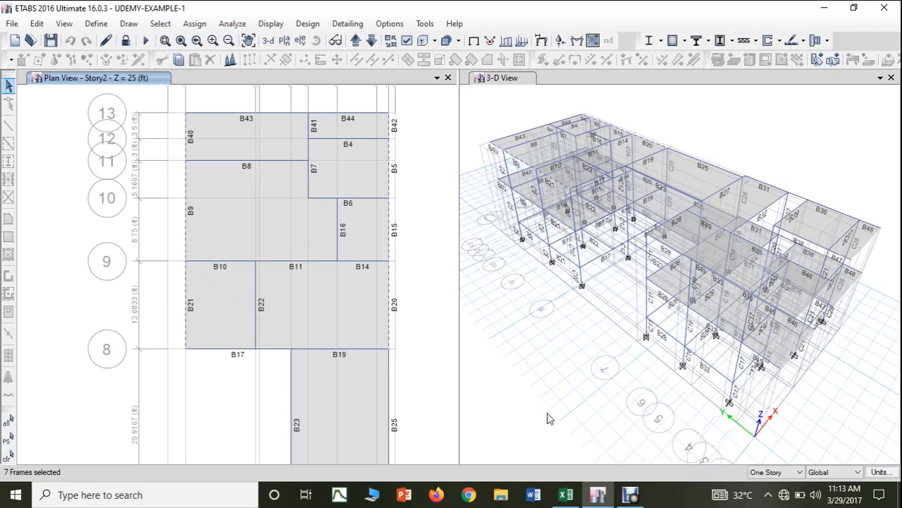
# Switch to Excel and copy beam B16's name and force values into I27:L27 of the summary table.
pyautogui.click(565, 495)
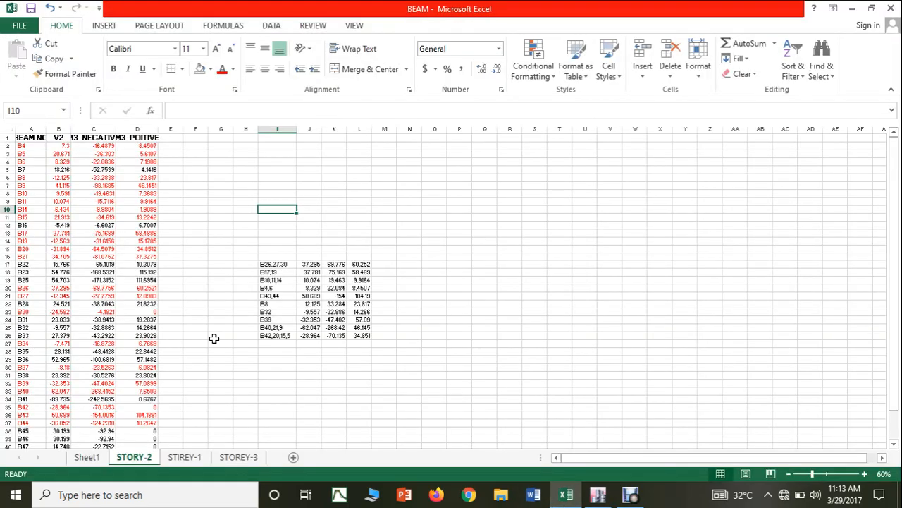
pyautogui.moveTo(43, 224); pyautogui.dragTo(122, 225)
pyautogui.hotkey('ctrl', 'c')
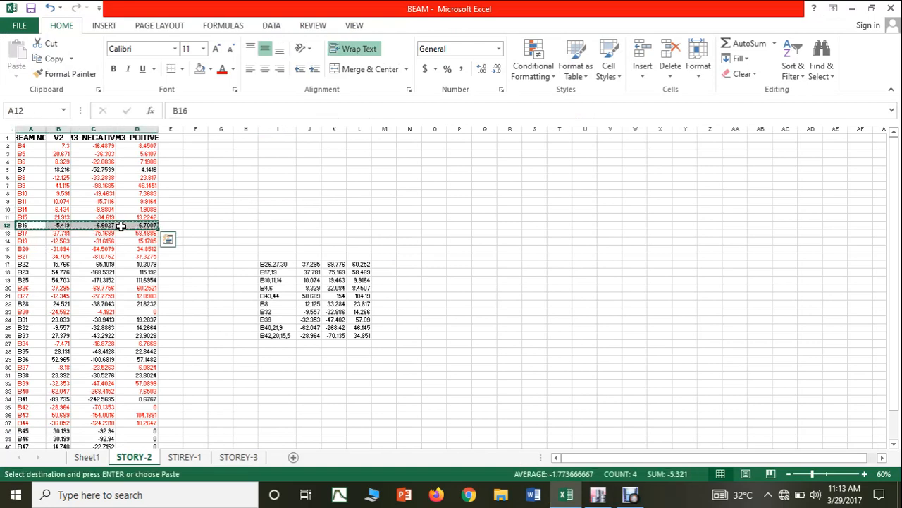
pyautogui.click(272, 343)
pyautogui.hotkey('ctrl', 'v')
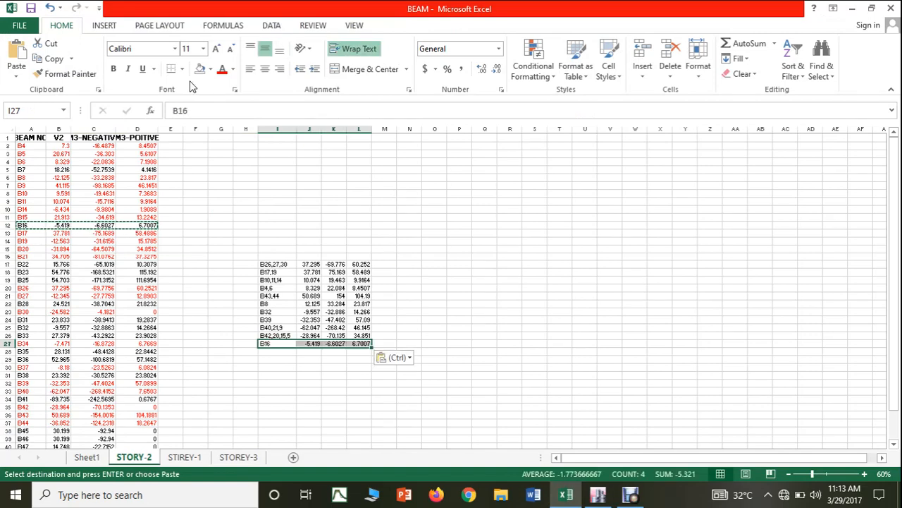
pyautogui.press('Escape')
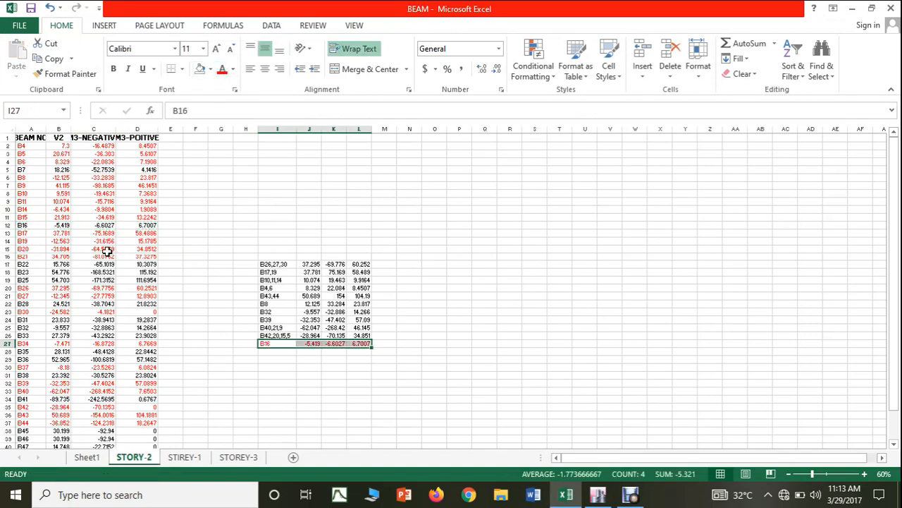
# Color the B16 row of the beam list red and select beam B16 on the Story2 plan in ETABS.
pyautogui.moveTo(38, 225); pyautogui.dragTo(137, 225)
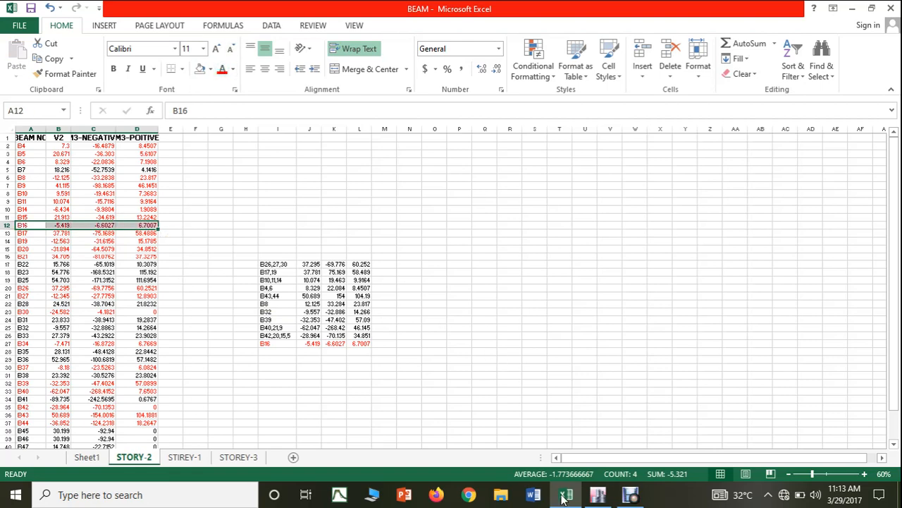
pyautogui.click(598, 494)
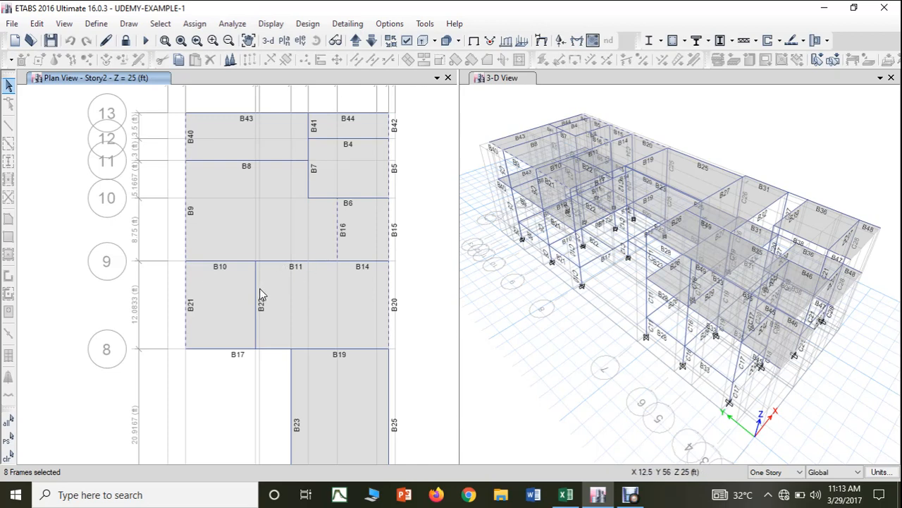
# Return to Excel and copy beam B22's name and force values into I28:L28 of the summary table.
pyautogui.click(566, 494)
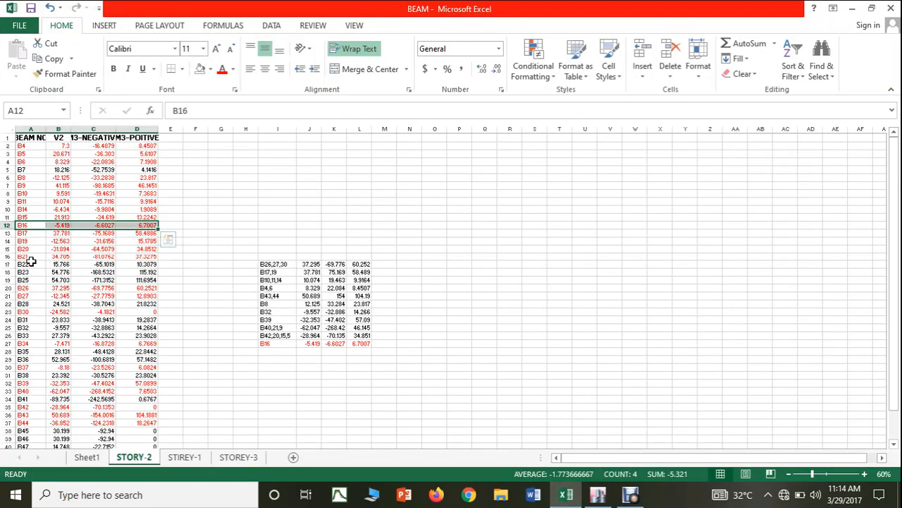
pyautogui.moveTo(30, 263); pyautogui.dragTo(130, 261)
pyautogui.hotkey('ctrl', 'c')
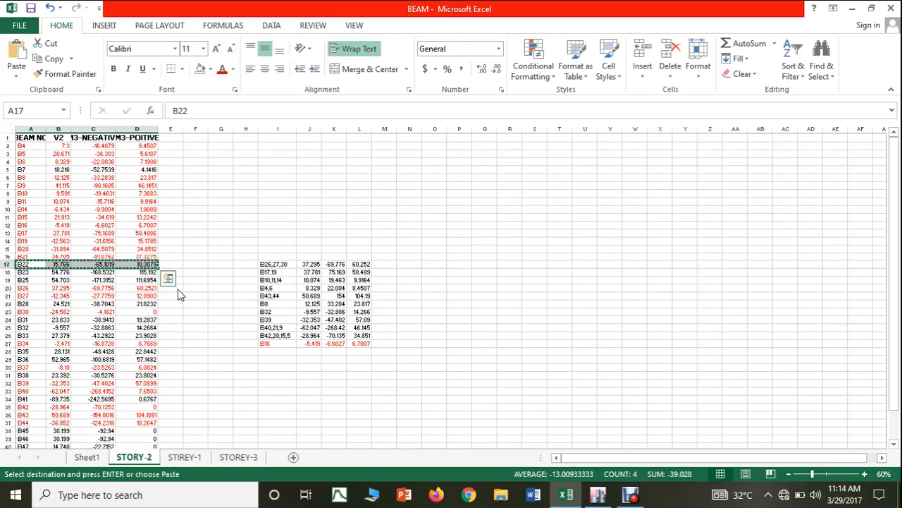
pyautogui.click(272, 349)
pyautogui.hotkey('ctrl', 'v')
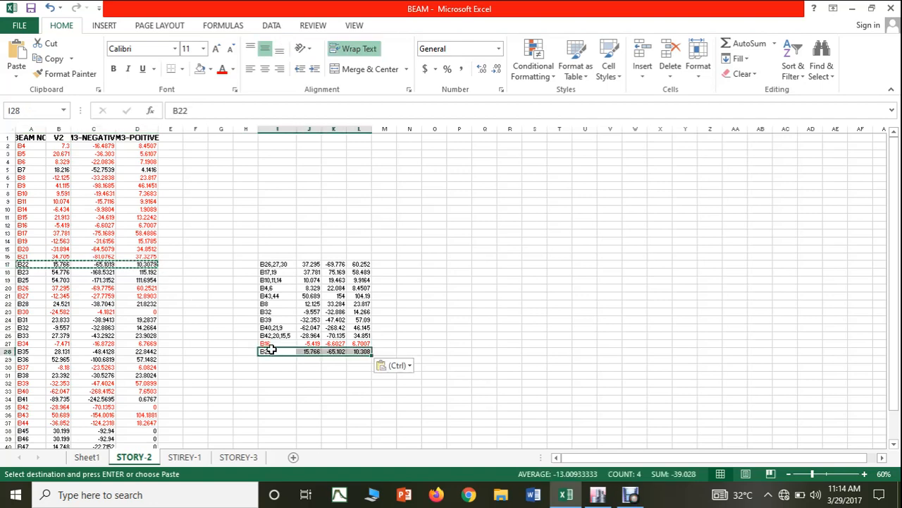
# Set the font color of the summary table's B16 and B22 rows to Automatic.
pyautogui.click(221, 68)
pyautogui.moveTo(272, 342); pyautogui.dragTo(359, 351)
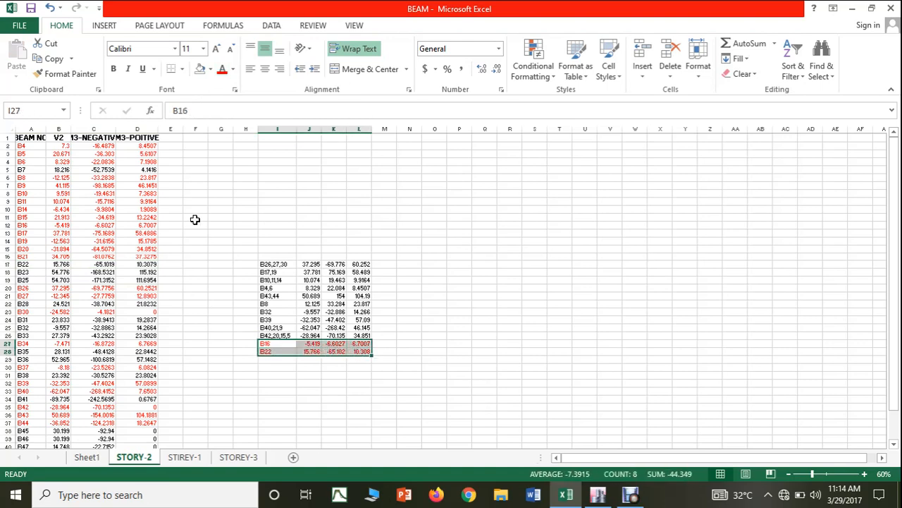
pyautogui.click(235, 71)
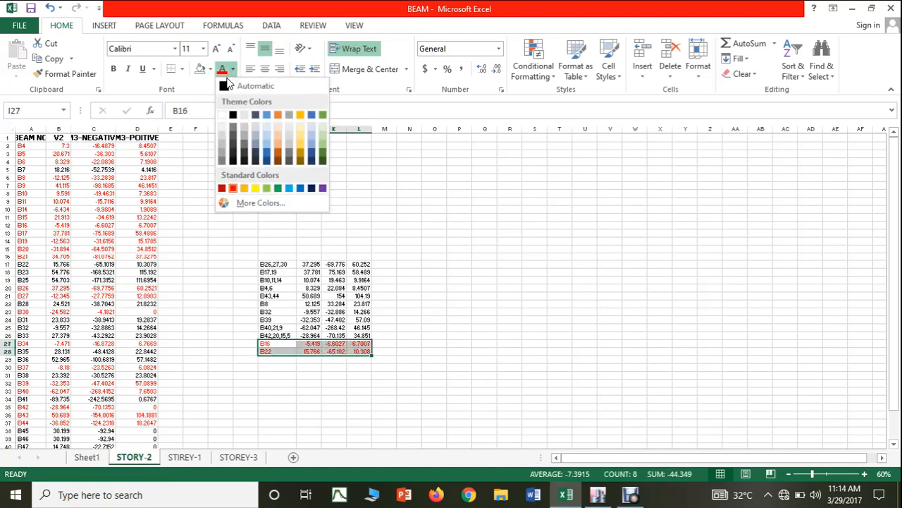
pyautogui.click(225, 85)
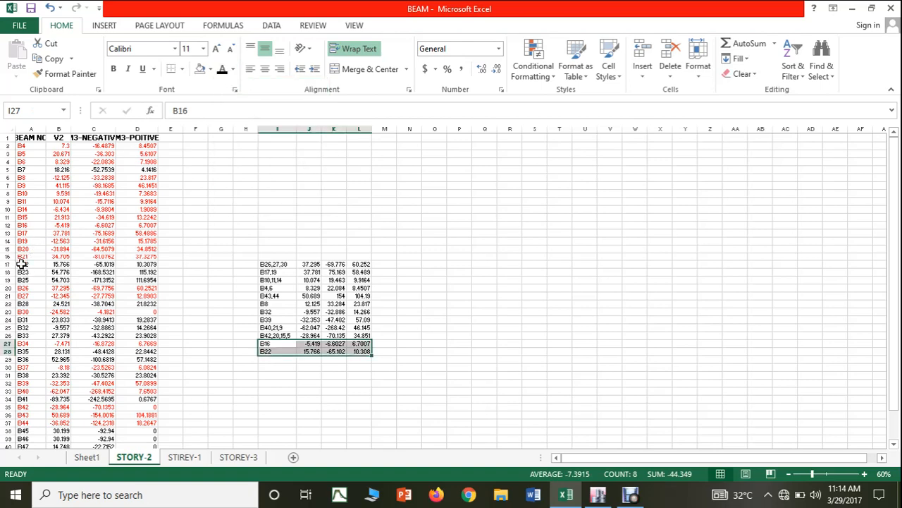
# Color the text of the B22 row in the beam list red.
pyautogui.moveTo(24, 265); pyautogui.dragTo(134, 263)
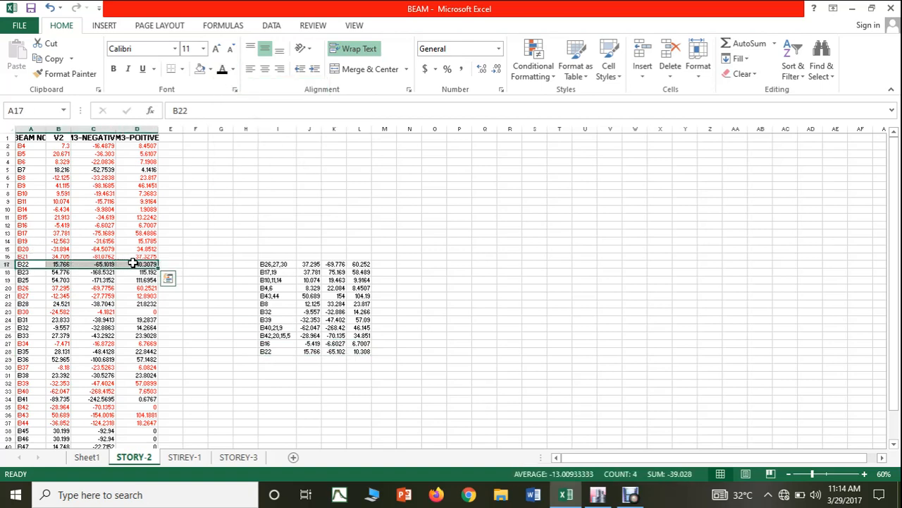
pyautogui.click(235, 69)
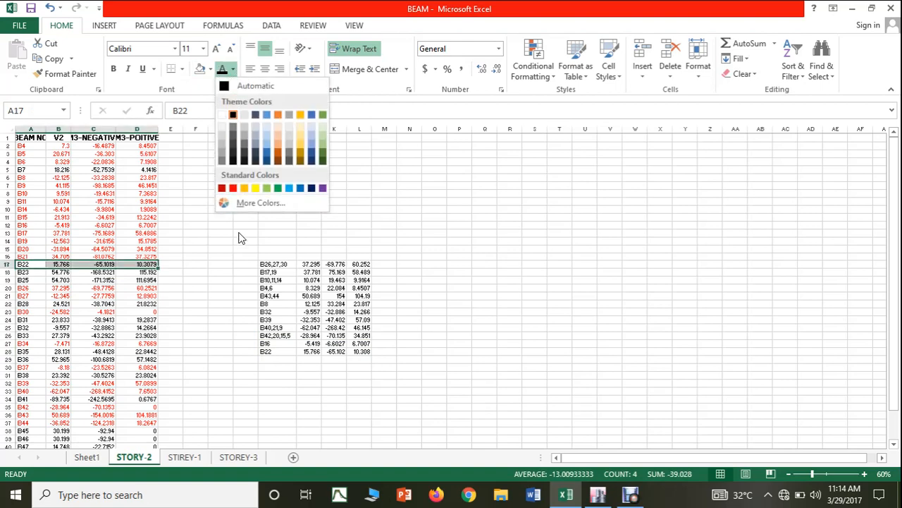
pyautogui.click(236, 189)
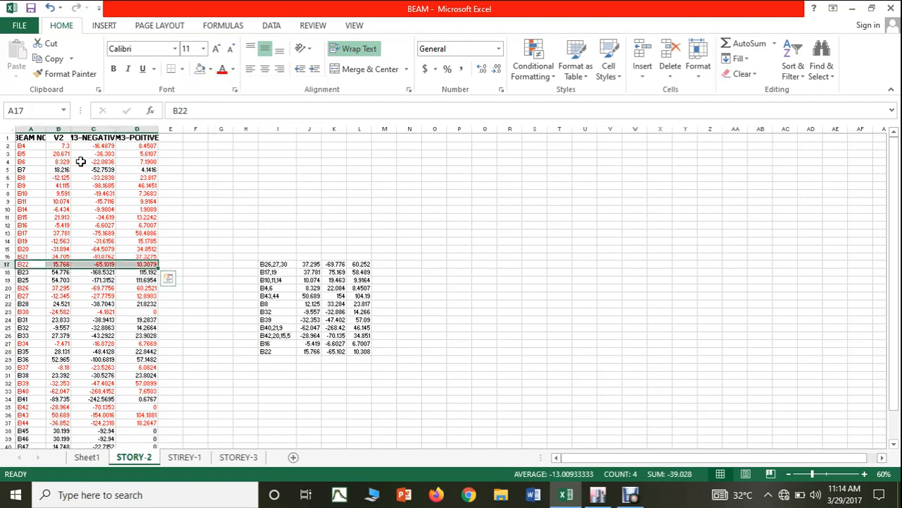
# Switch to ETABS and select beams B22, B7 and B41 on the Story2 plan.
pyautogui.click(598, 494)
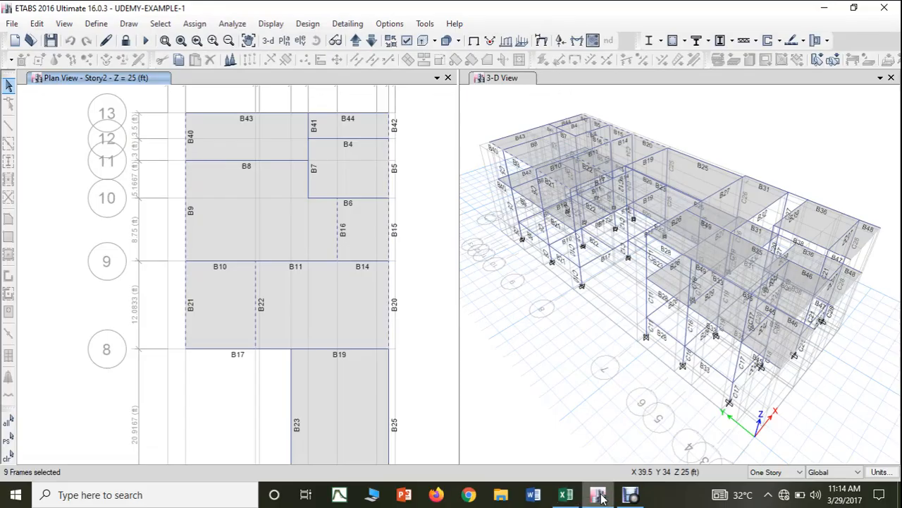
pyautogui.click(308, 179)
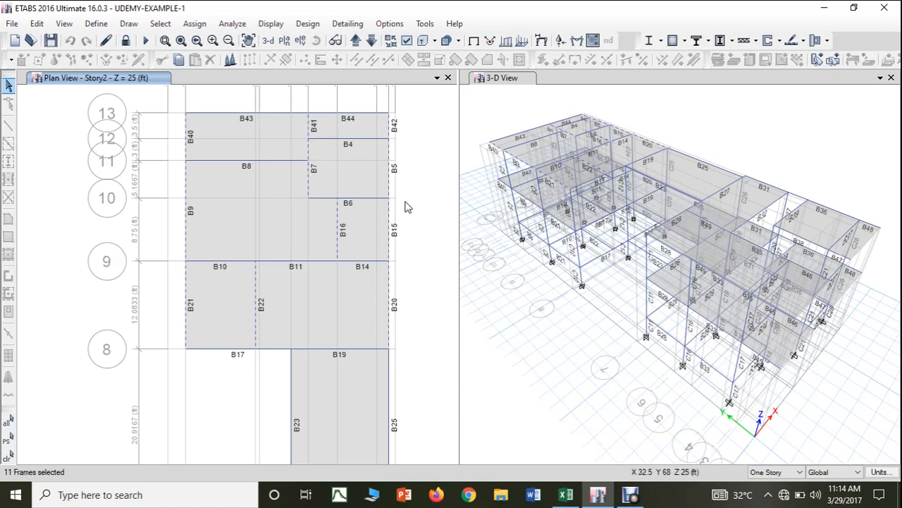
# Switch to Excel and copy beam B41's V2 and negative M3 values into J29:K29 of the summary table.
pyautogui.click(564, 492)
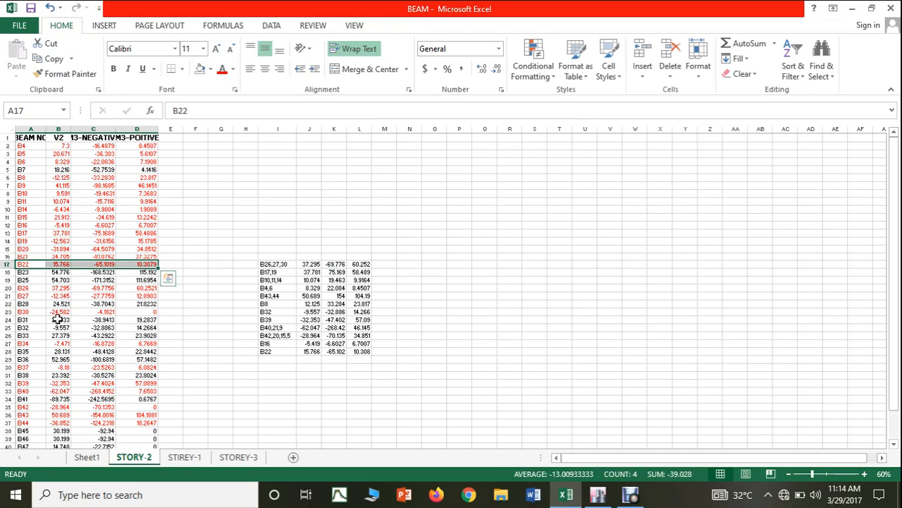
pyautogui.moveTo(19, 399); pyautogui.dragTo(125, 399)
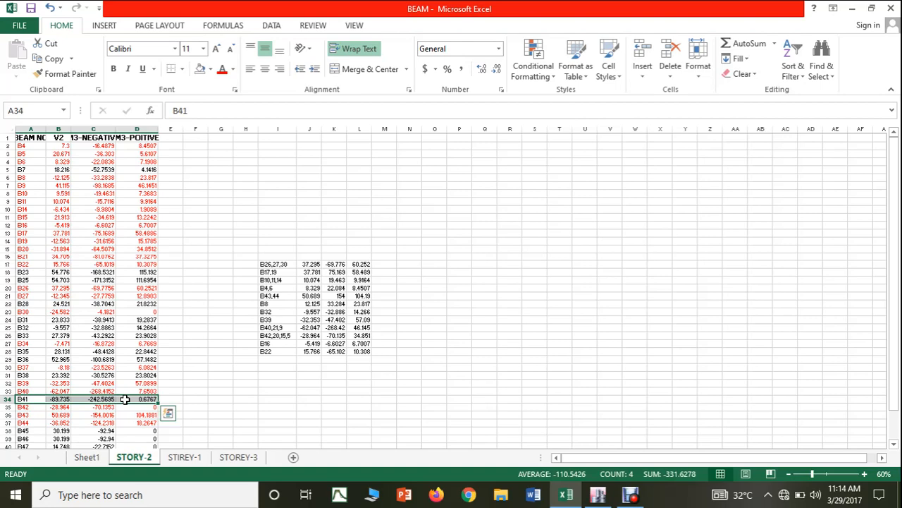
pyautogui.moveTo(61, 398); pyautogui.dragTo(89, 399)
pyautogui.hotkey('ctrl', 'c')
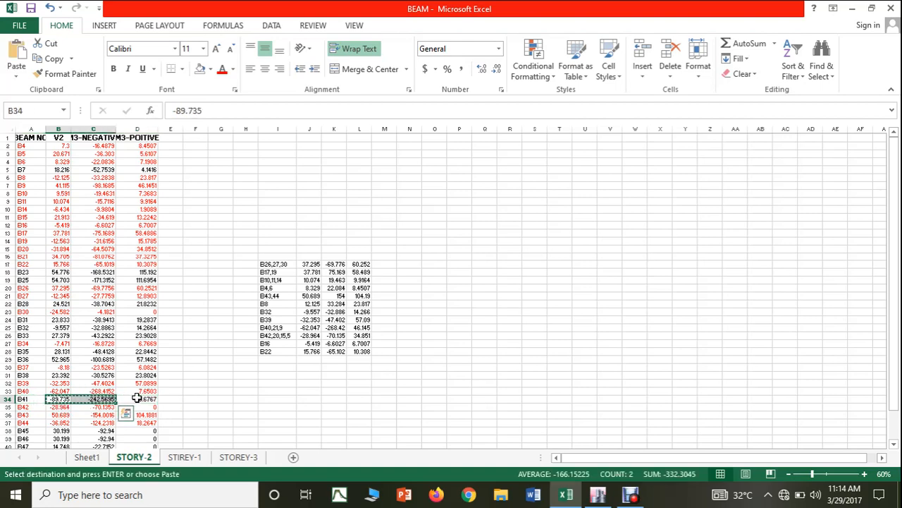
pyautogui.click(283, 361)
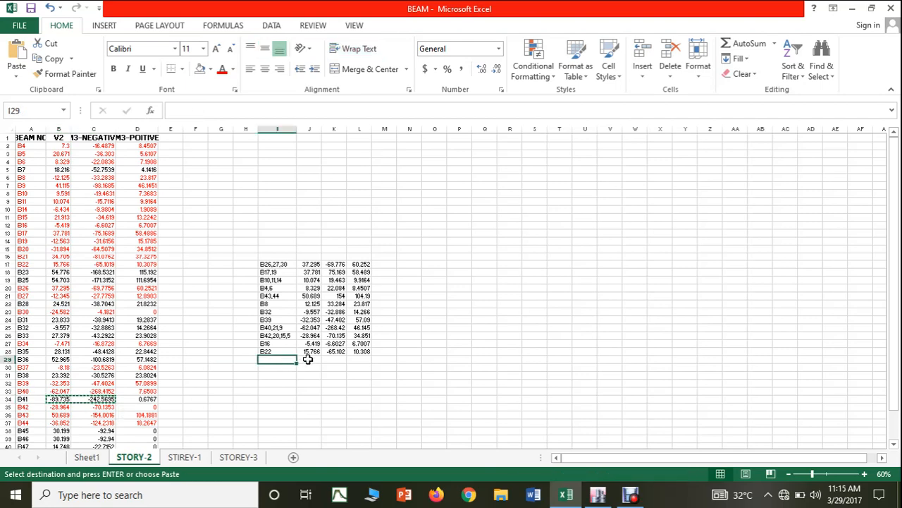
pyautogui.click(308, 360)
pyautogui.hotkey('ctrl', 'v')
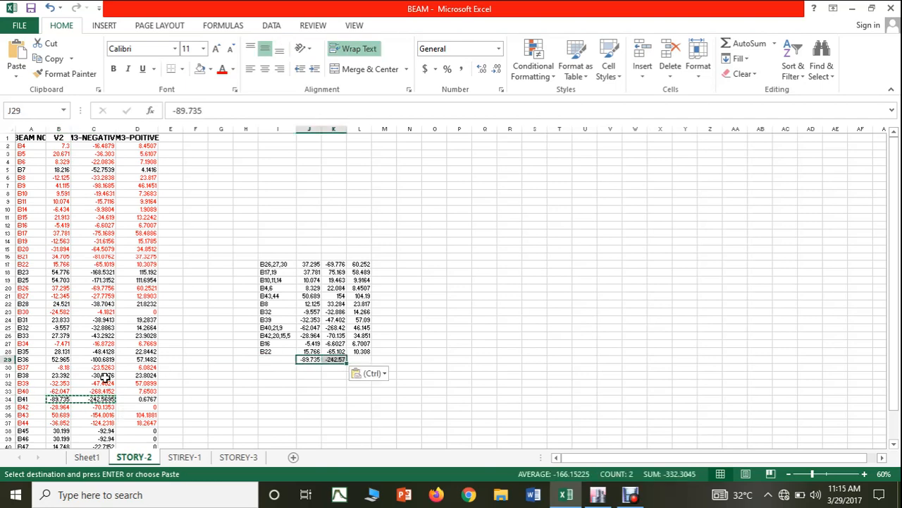
# Copy beam B7's positive M3 value from D5 into L29 of the summary table.
pyautogui.click(138, 167)
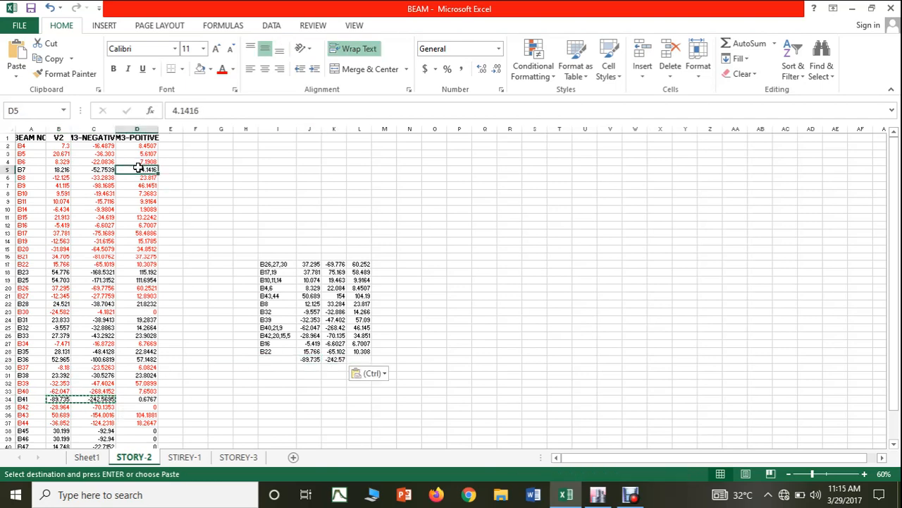
pyautogui.hotkey('ctrl', 'c')
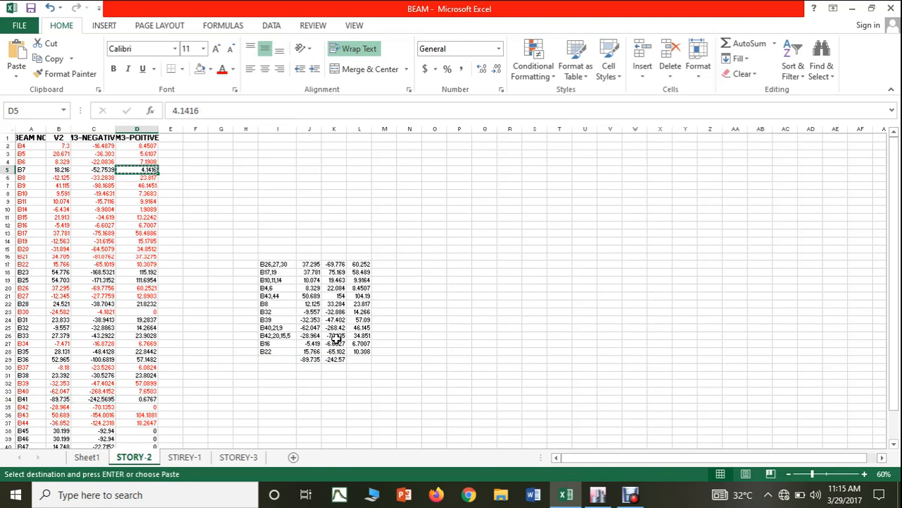
pyautogui.click(366, 360)
pyautogui.hotkey('ctrl', 'v')
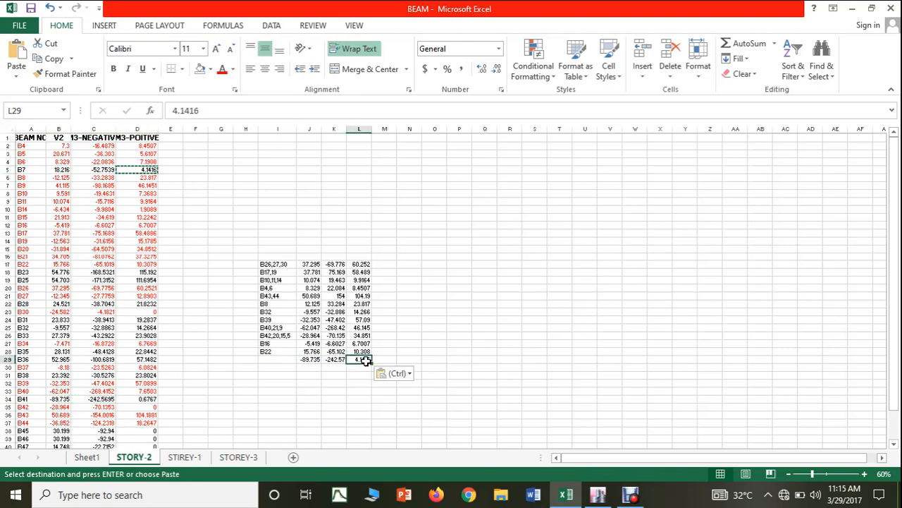
pyautogui.moveTo(308, 373); pyautogui.dragTo(286, 366)
pyautogui.click(281, 359)
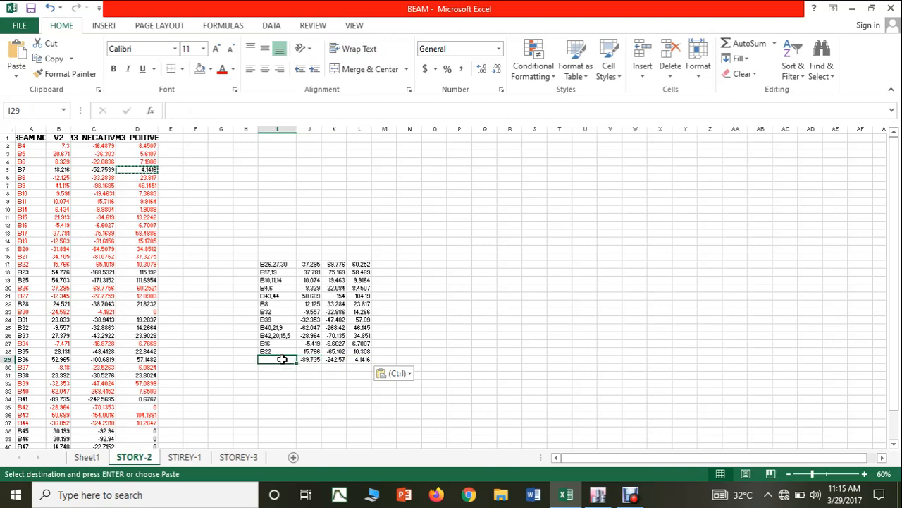
# Check the group's beams on the ETABS plan, and color the B41 and B7 rows of the Excel beam list red.
pyautogui.click(601, 493)
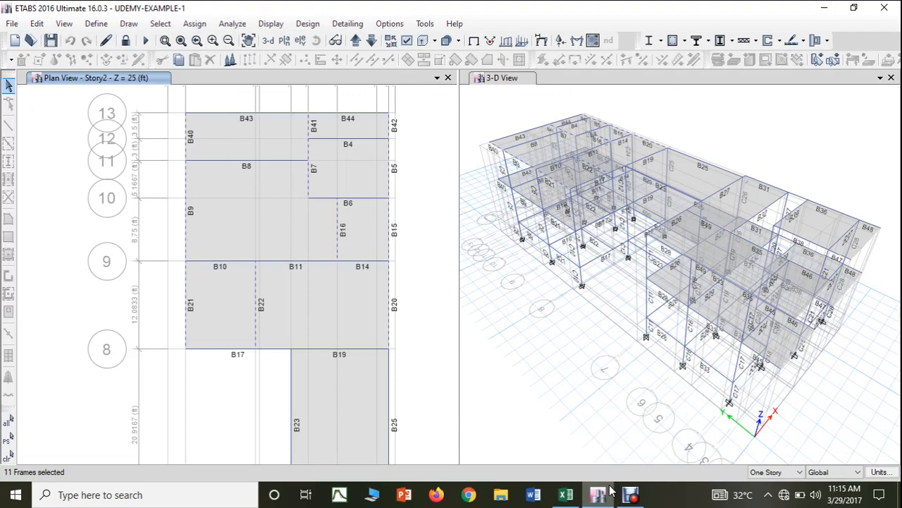
pyautogui.click(571, 496)
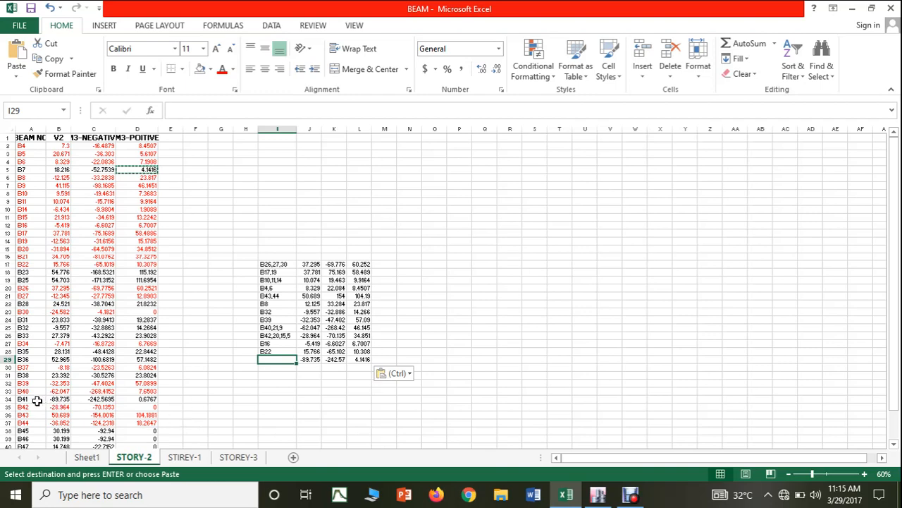
pyautogui.moveTo(24, 399); pyautogui.dragTo(145, 399)
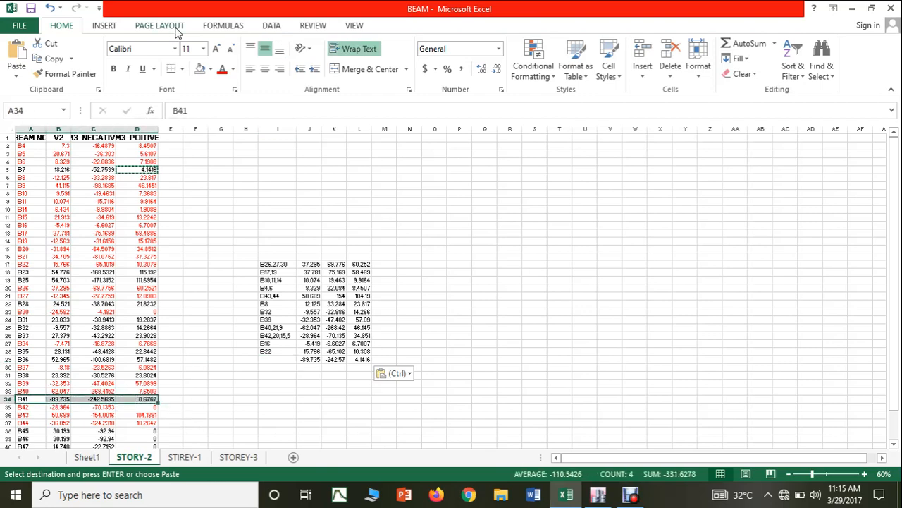
pyautogui.press('Escape')
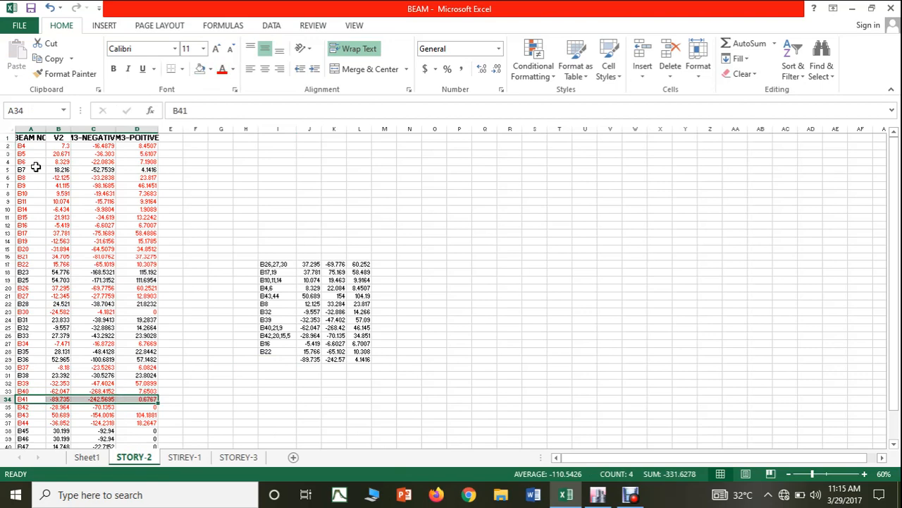
pyautogui.moveTo(30, 169); pyautogui.dragTo(125, 170)
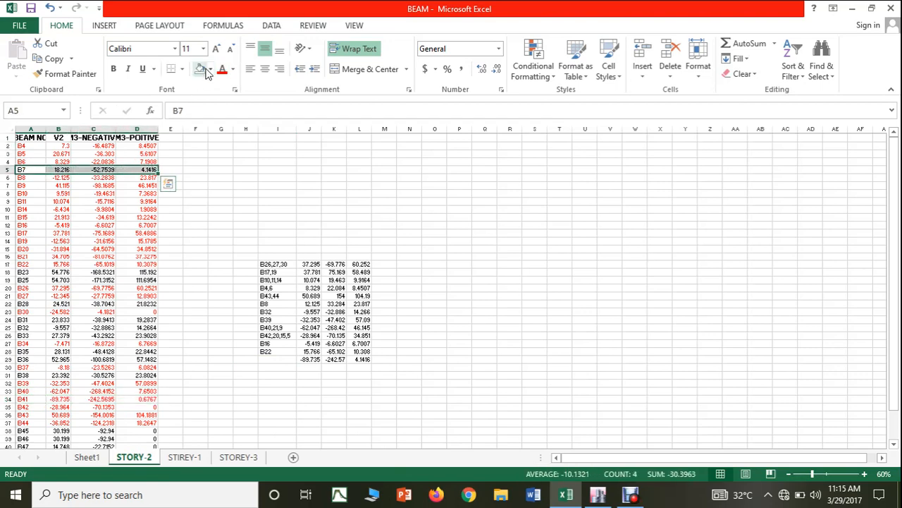
# Label the summary row in I29 as B7,41.
pyautogui.click(273, 360)
pyautogui.write('B7,41')
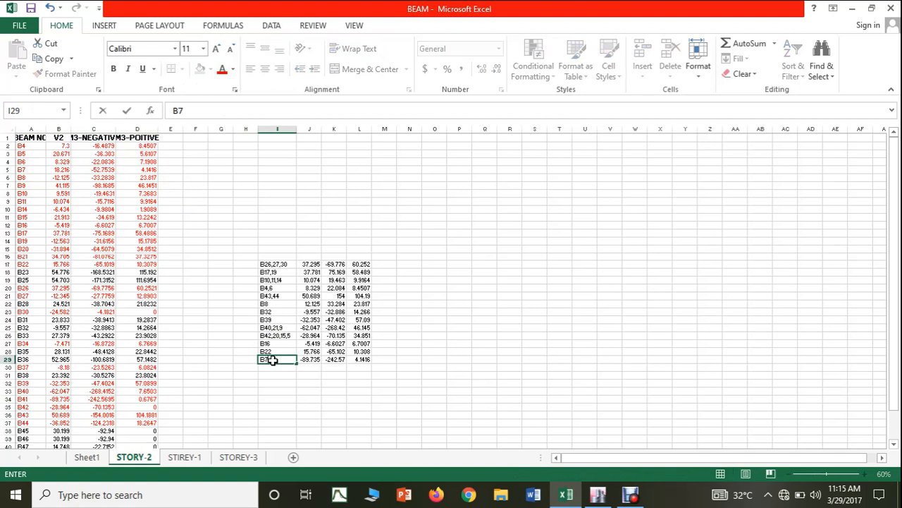
pyautogui.click(308, 392)
# View beams B23 and B25 on the ETABS plan, and copy B25's V2 and negative M3 values into J30:K30 in Excel.
pyautogui.click(598, 494)
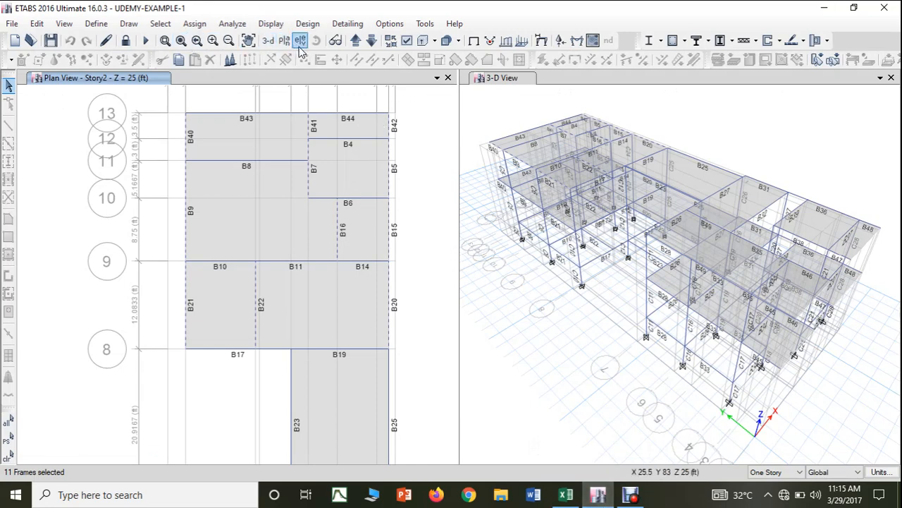
pyautogui.click(249, 41)
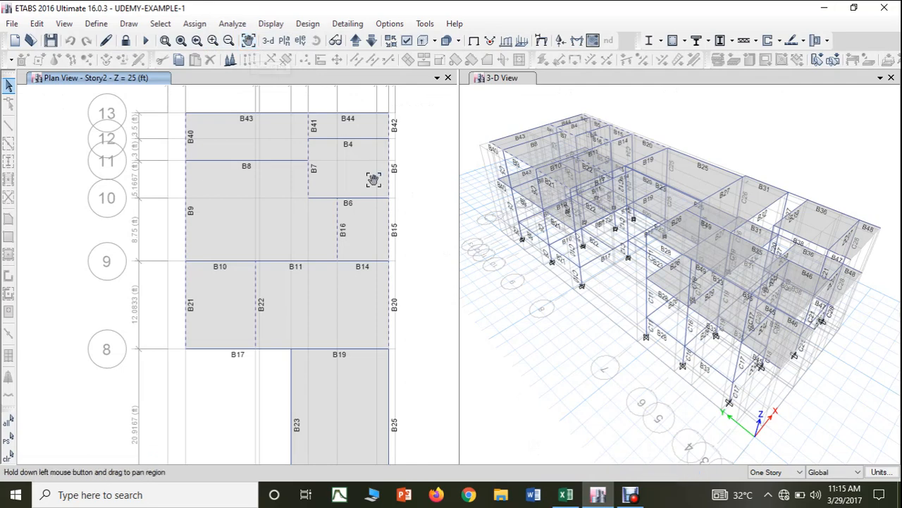
pyautogui.moveTo(437, 254); pyautogui.dragTo(416, 119)
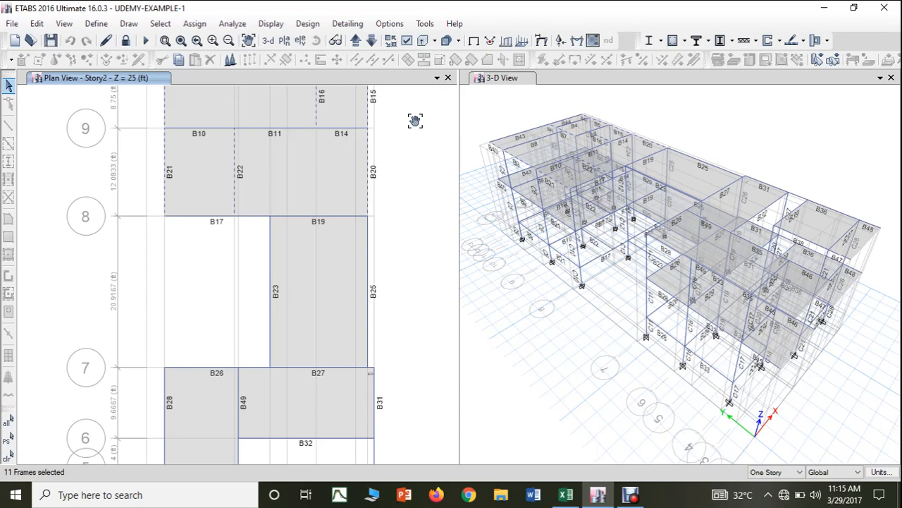
pyautogui.click(566, 495)
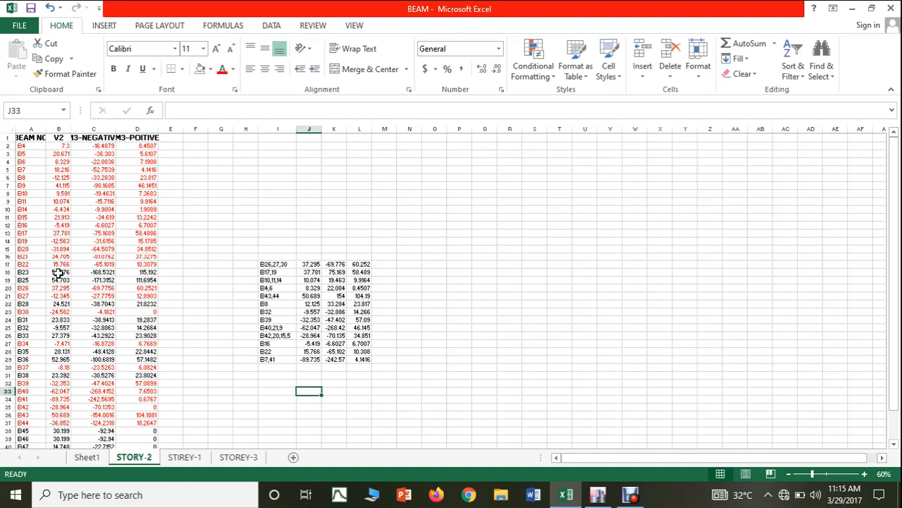
pyautogui.moveTo(60, 280); pyautogui.dragTo(84, 281)
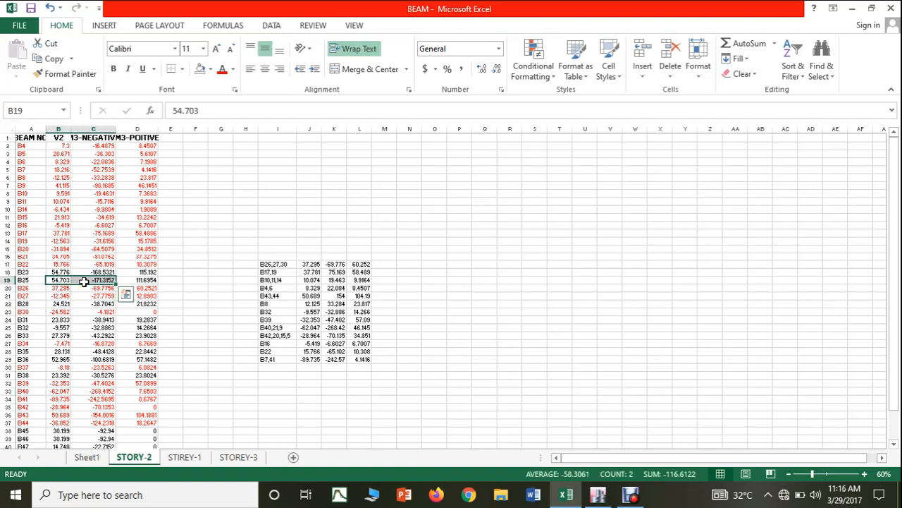
pyautogui.hotkey('ctrl', 'c')
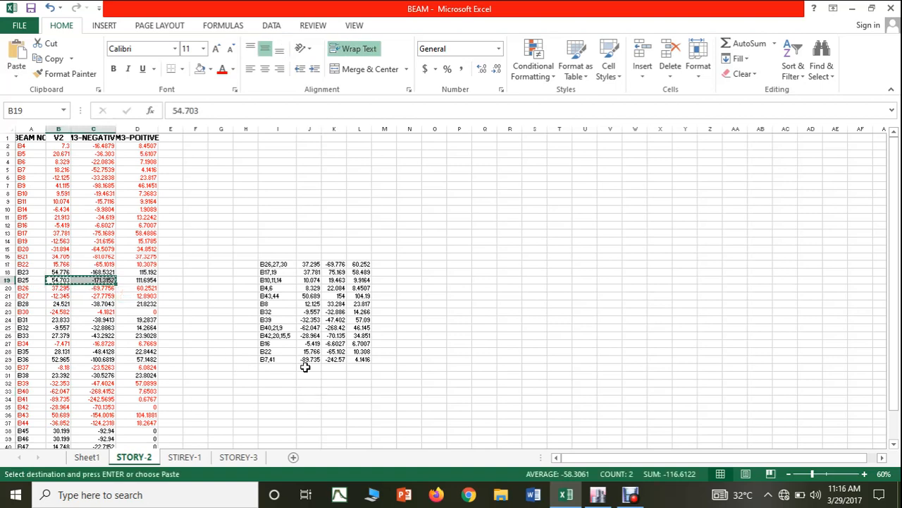
pyautogui.click(306, 366)
pyautogui.hotkey('ctrl', 'v')
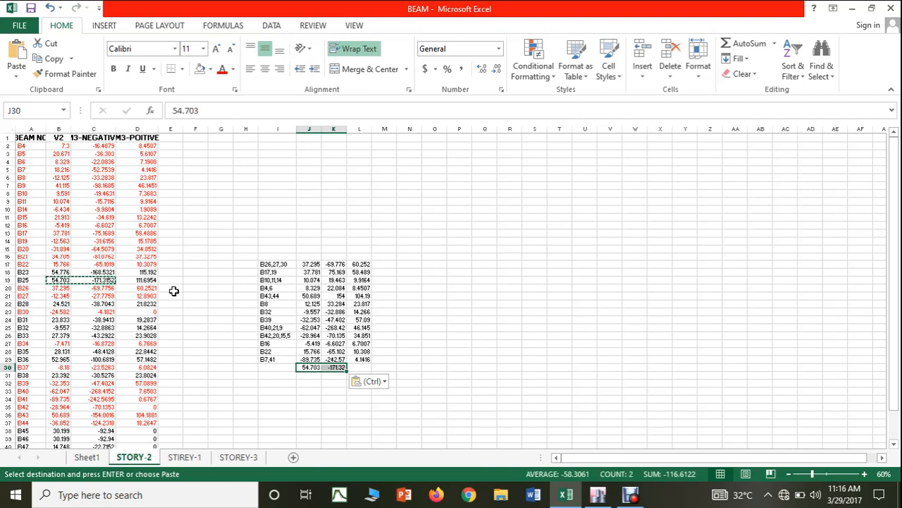
# Copy beam B23's positive M3 value into L30 and label the summary row in I30 as B23,25.
pyautogui.click(150, 272)
pyautogui.hotkey('ctrl', 'c')
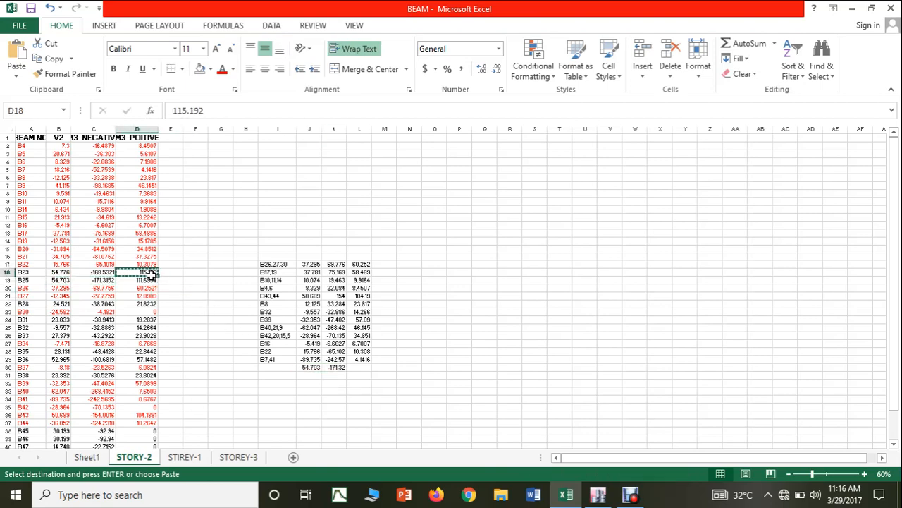
pyautogui.click(363, 367)
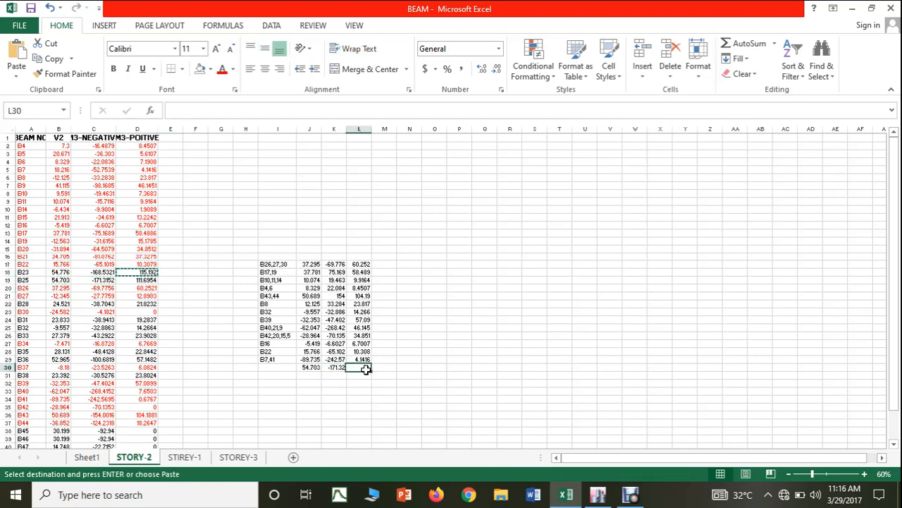
pyautogui.hotkey('ctrl', 'v')
pyautogui.click(275, 367)
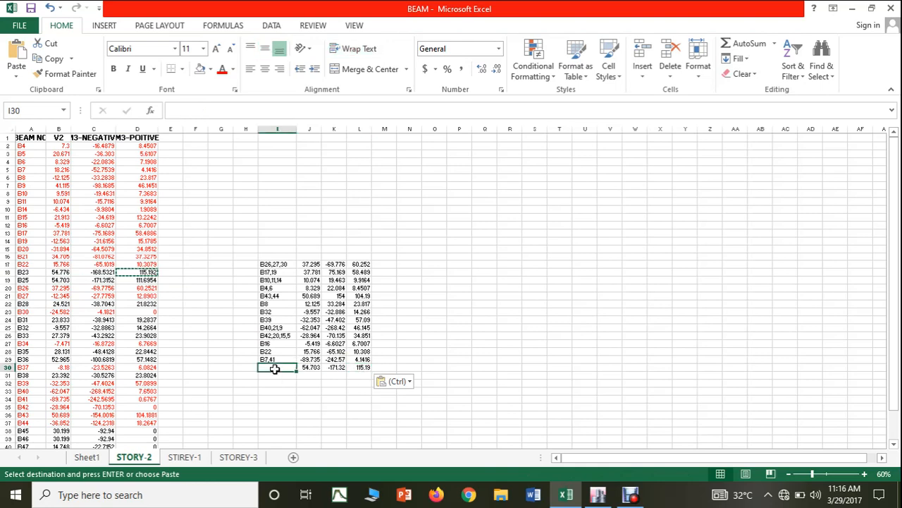
pyautogui.write('B23')
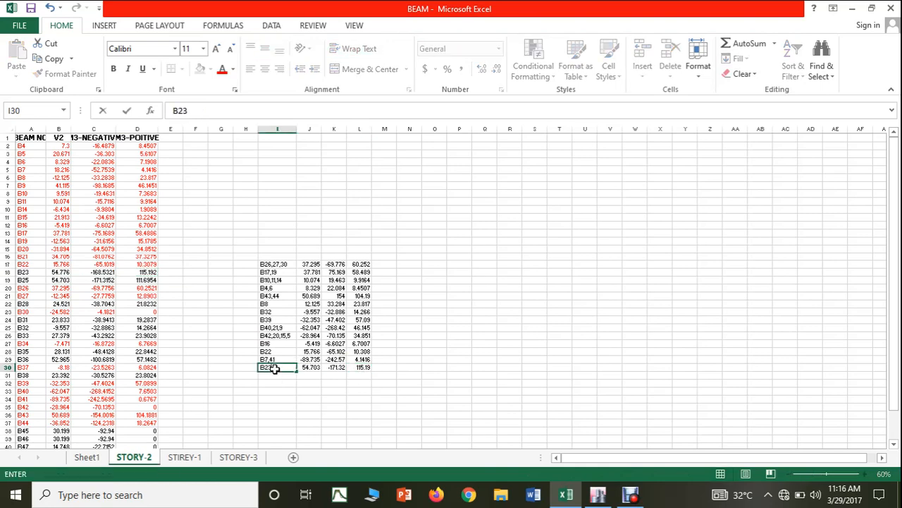
pyautogui.write(',25')
pyautogui.click(274, 397)
# Color the text of the B23 and B25 rows in the beam list red.
pyautogui.click(31, 272)
pyautogui.moveTo(31, 272); pyautogui.dragTo(137, 280)
pyautogui.click(219, 73)
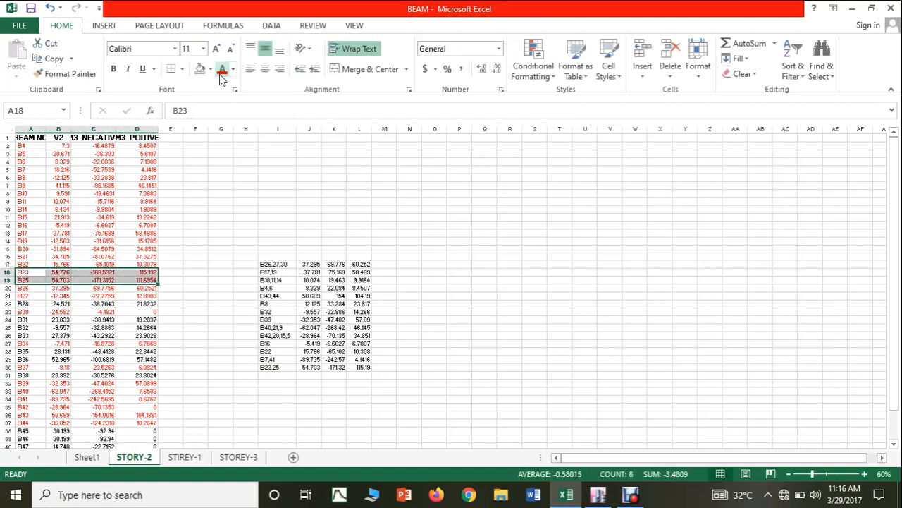
# Switch to ETABS and select beams B23, B25, B28, B33 and B45 on the Story2 plan.
pyautogui.click(609, 496)
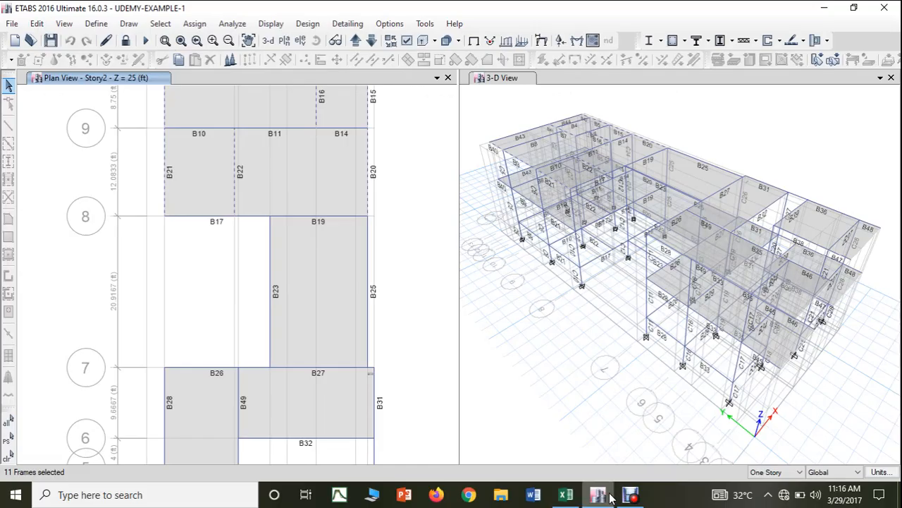
pyautogui.click(368, 318)
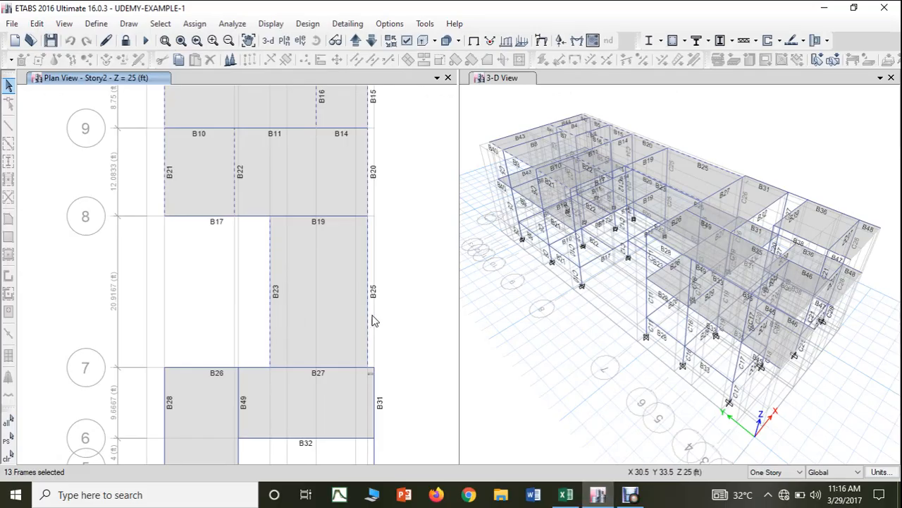
pyautogui.click(249, 40)
pyautogui.moveTo(434, 244); pyautogui.dragTo(429, 86)
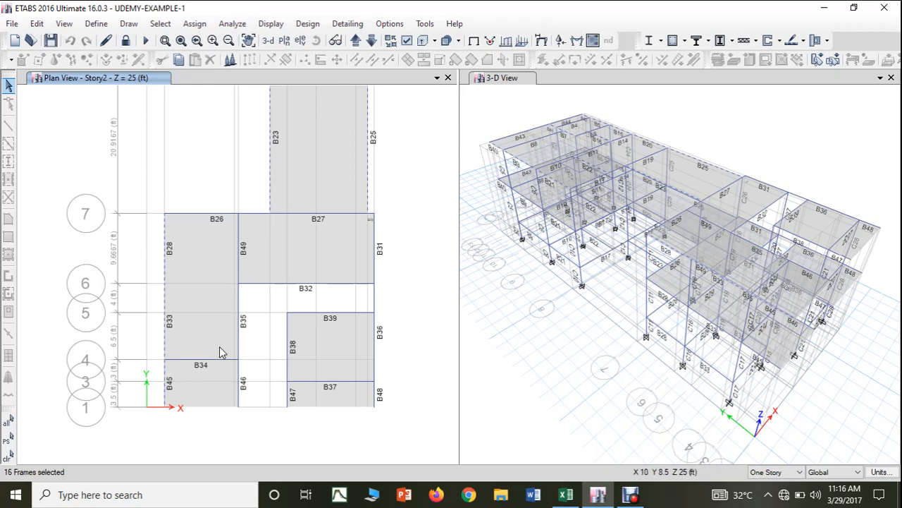
# Return to Excel and italicize the B28 and B33 rows in the beam list.
pyautogui.click(566, 494)
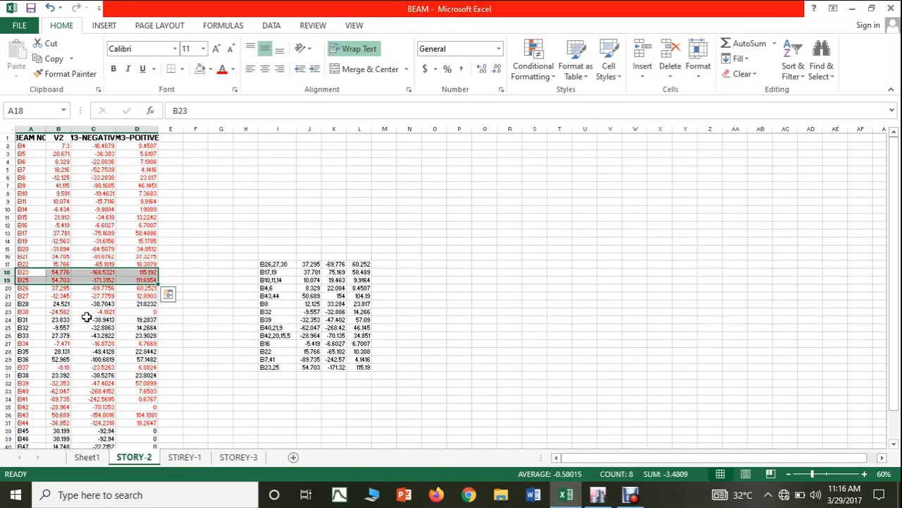
pyautogui.click(32, 303)
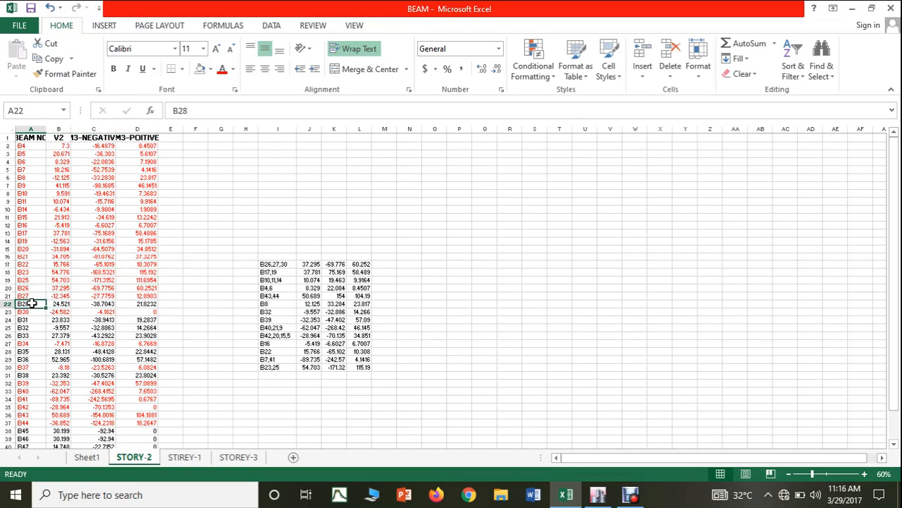
pyautogui.moveTo(58, 304); pyautogui.dragTo(133, 305)
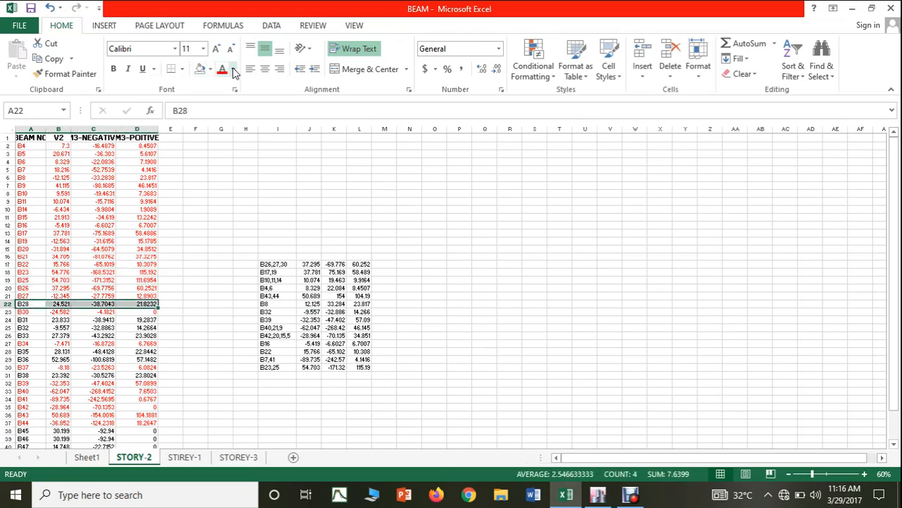
pyautogui.click(127, 68)
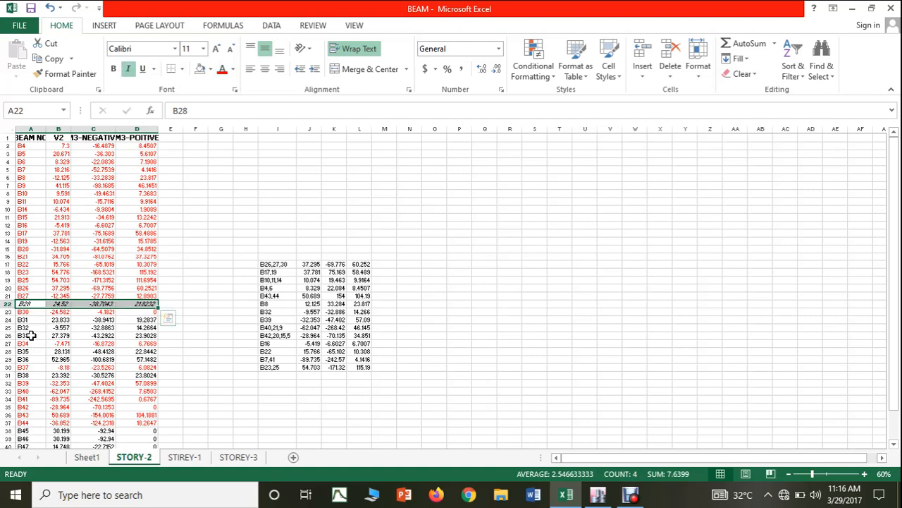
pyautogui.moveTo(26, 336); pyautogui.dragTo(138, 337)
pyautogui.click(128, 69)
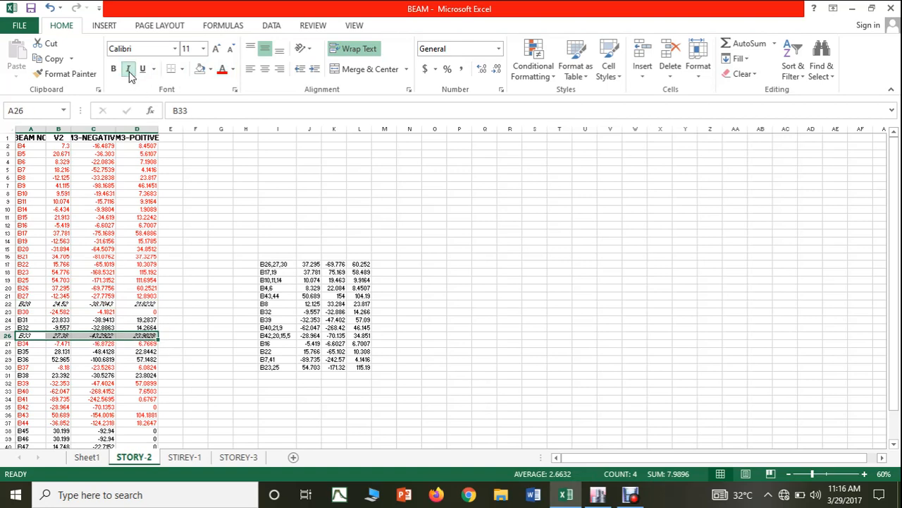
# Italicize the B45 row in the beam list and increase the heights of rows 26 and 22.
pyautogui.moveTo(29, 430); pyautogui.dragTo(134, 430)
pyautogui.click(129, 69)
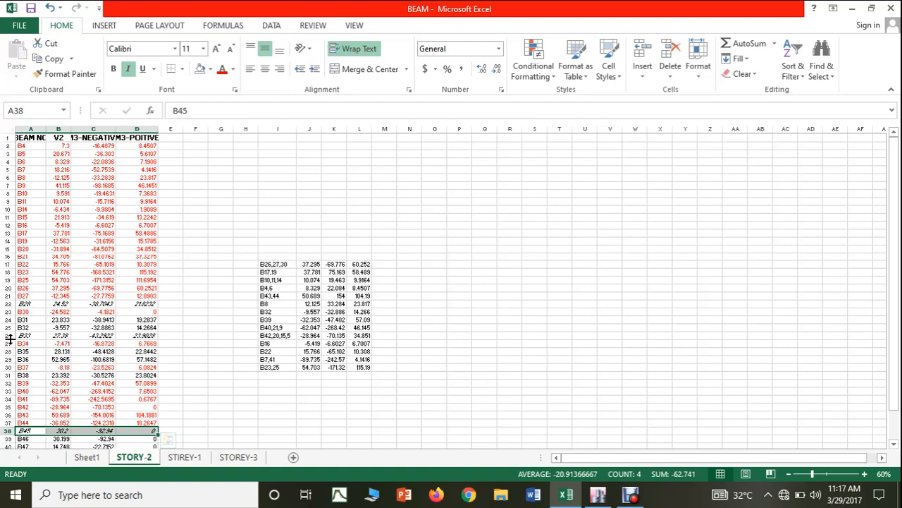
pyautogui.moveTo(10, 339); pyautogui.dragTo(8, 343)
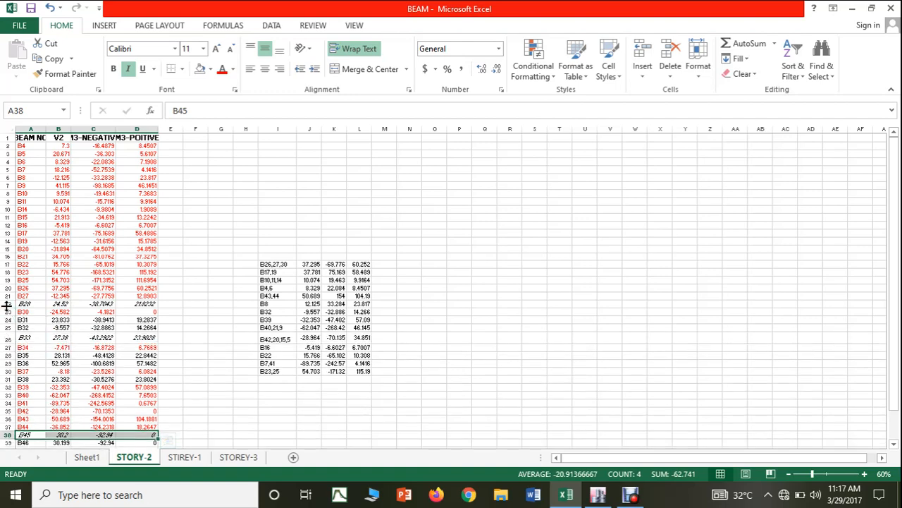
pyautogui.moveTo(6, 305); pyautogui.dragTo(8, 314)
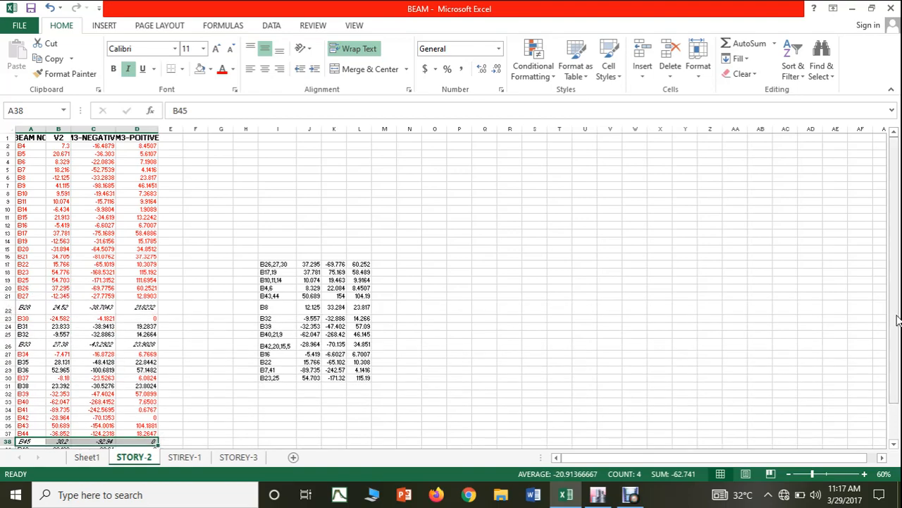
# Copy beam B45's V2 value into J31 of the summary table.
pyautogui.click(865, 475)
pyautogui.click(865, 475)
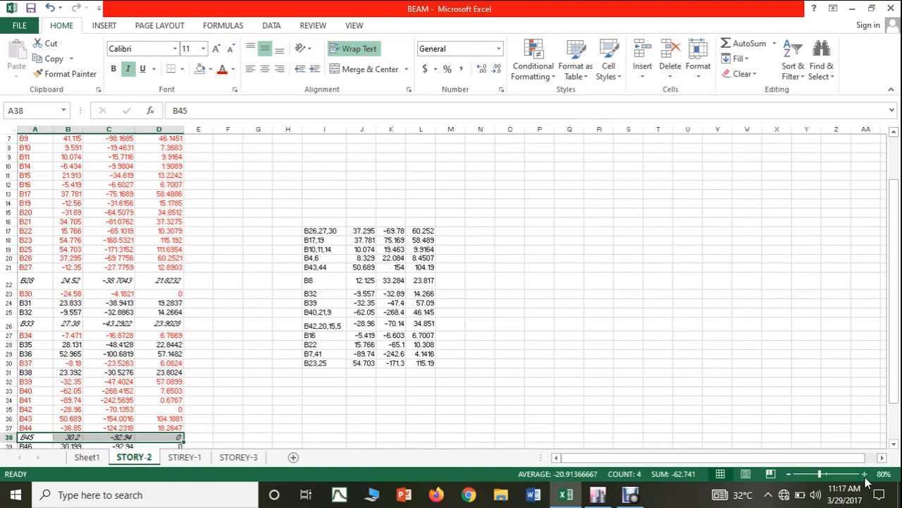
pyautogui.click(865, 476)
pyautogui.click(865, 476)
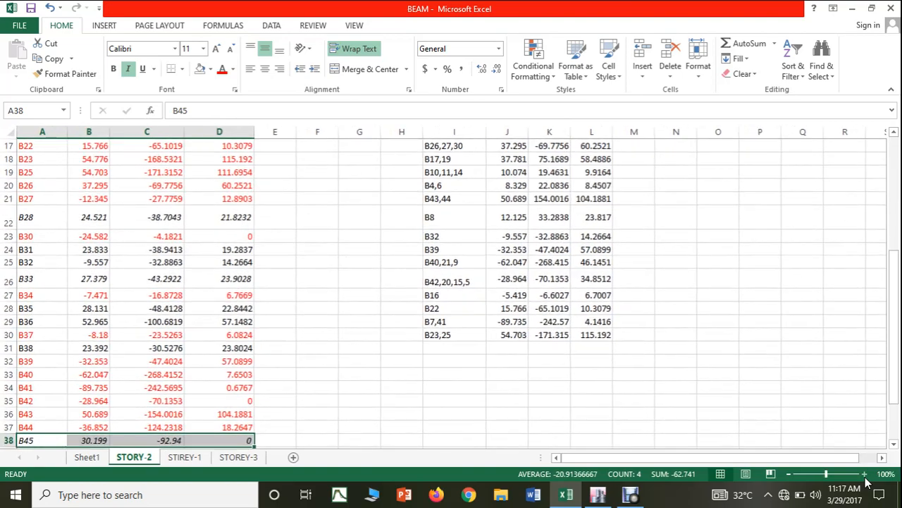
pyautogui.moveTo(898, 383); pyautogui.dragTo(897, 402)
pyautogui.click(644, 423)
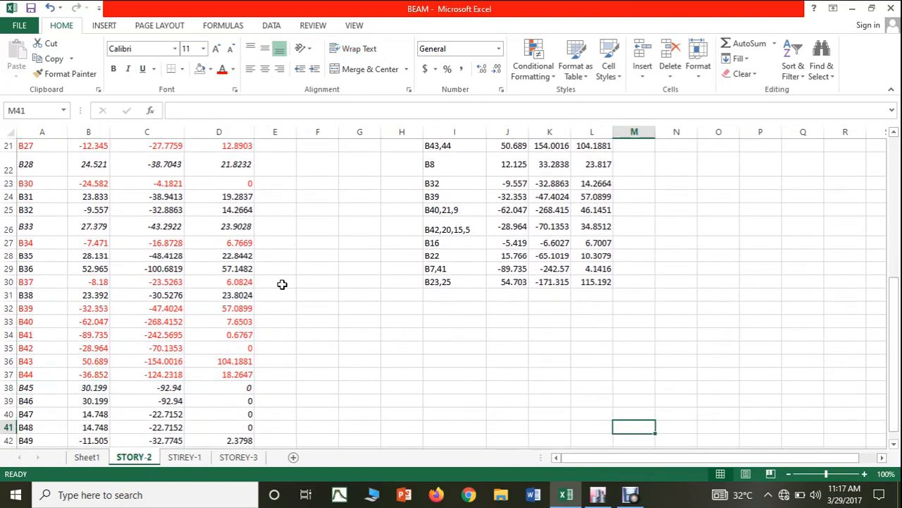
pyautogui.click(76, 388)
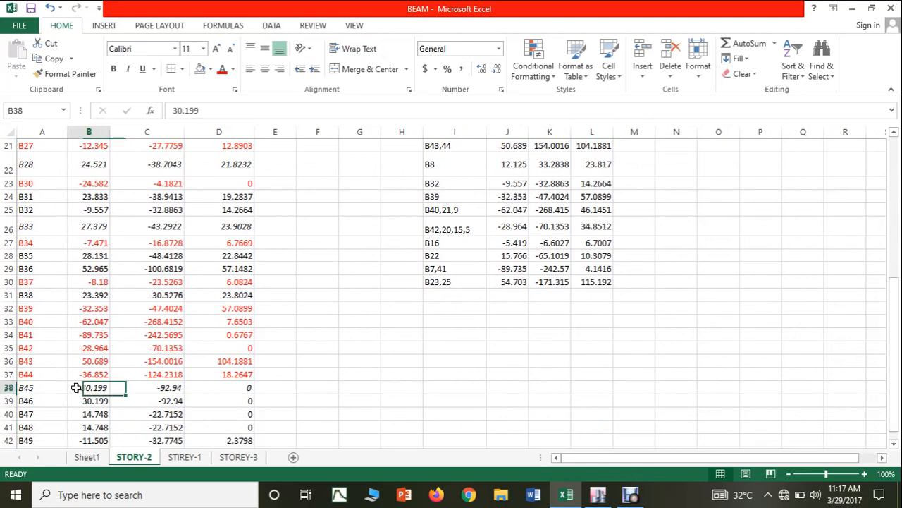
pyautogui.hotkey('ctrl', 'c')
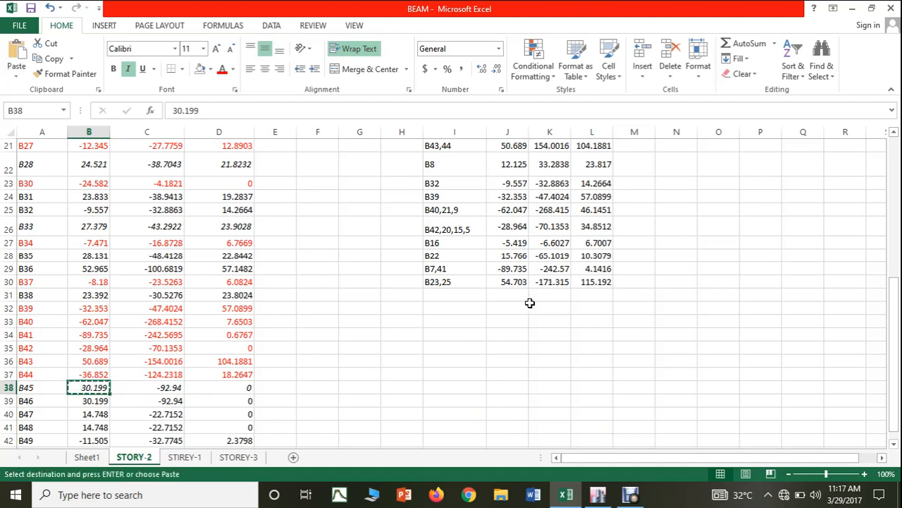
pyautogui.click(510, 294)
pyautogui.hotkey('ctrl', 'v')
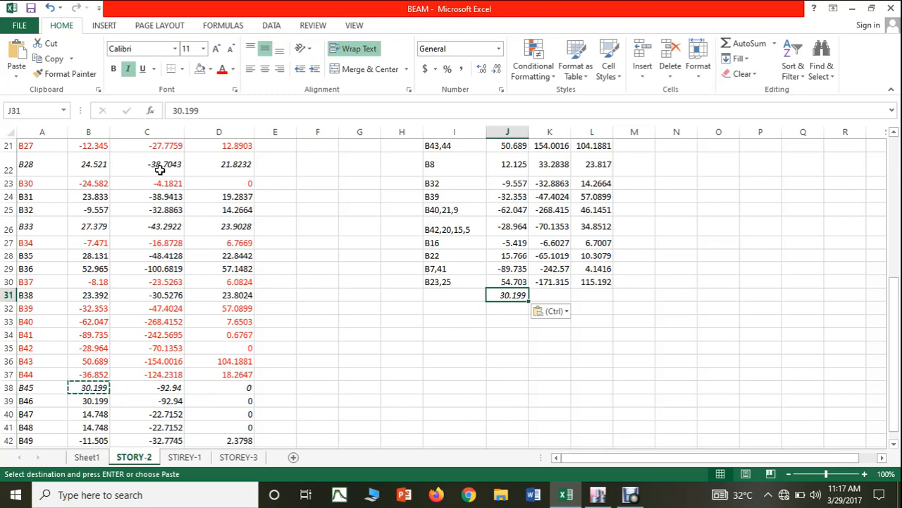
# Copy beam B45's negative M3 value into K31 of the summary table.
pyautogui.click(169, 388)
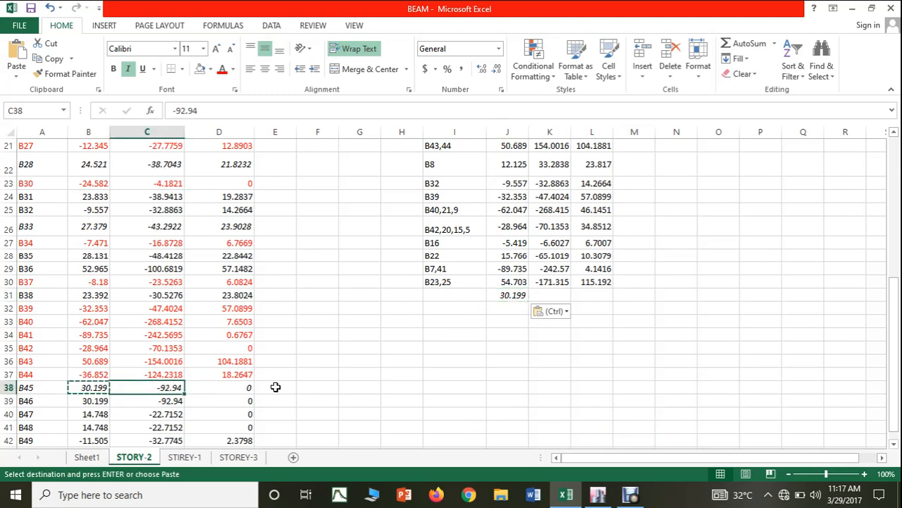
pyautogui.hotkey('ctrl', 'c')
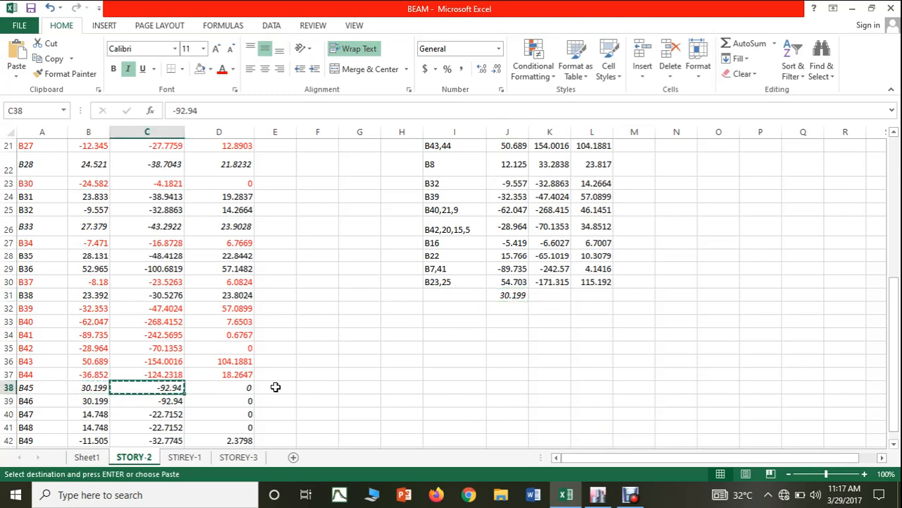
pyautogui.click(537, 296)
pyautogui.hotkey('ctrl', 'v')
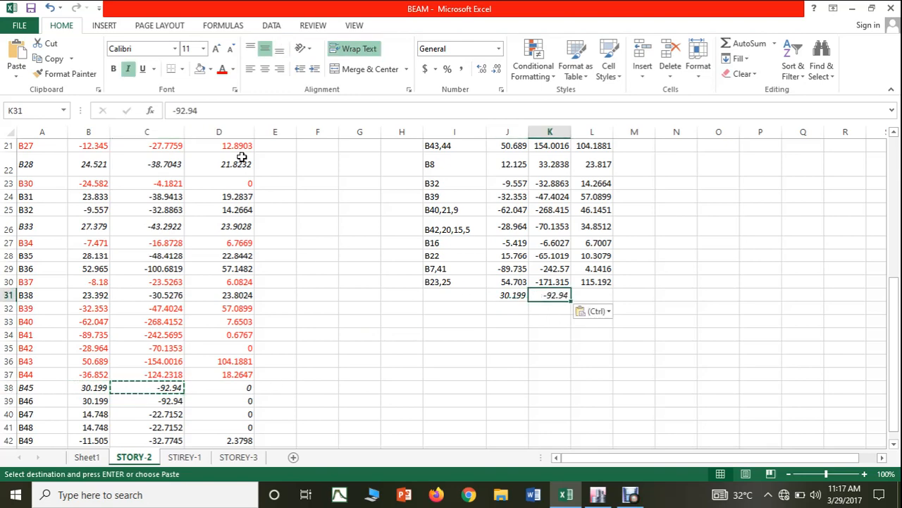
# Copy beam B33's positive M3 value into L31 and label the summary row in I31 as B28,33,45.
pyautogui.click(223, 227)
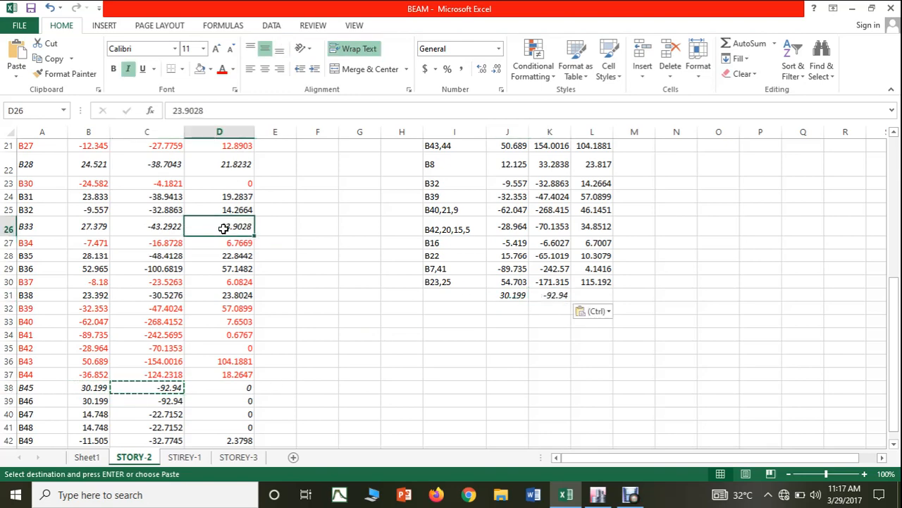
pyautogui.hotkey('ctrl', 'c')
pyautogui.click(582, 296)
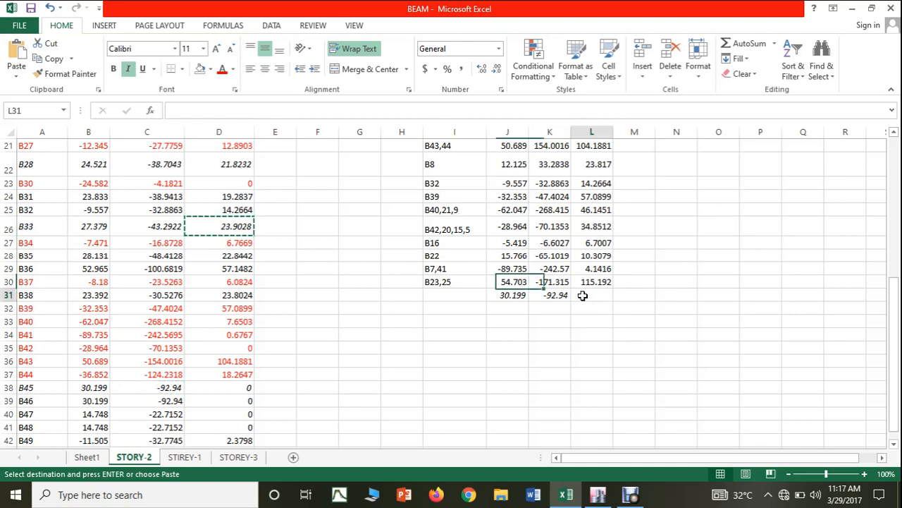
pyautogui.hotkey('ctrl', 'v')
pyautogui.click(445, 296)
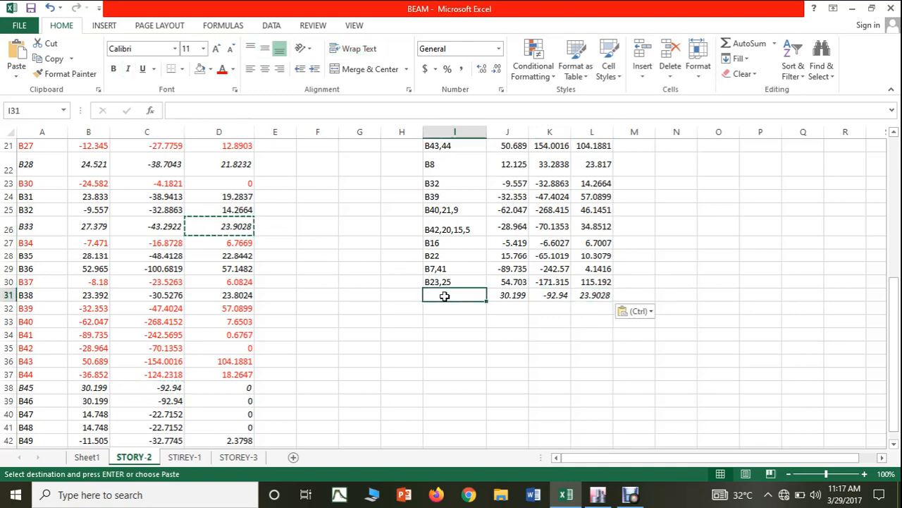
pyautogui.write('B28,33,45')
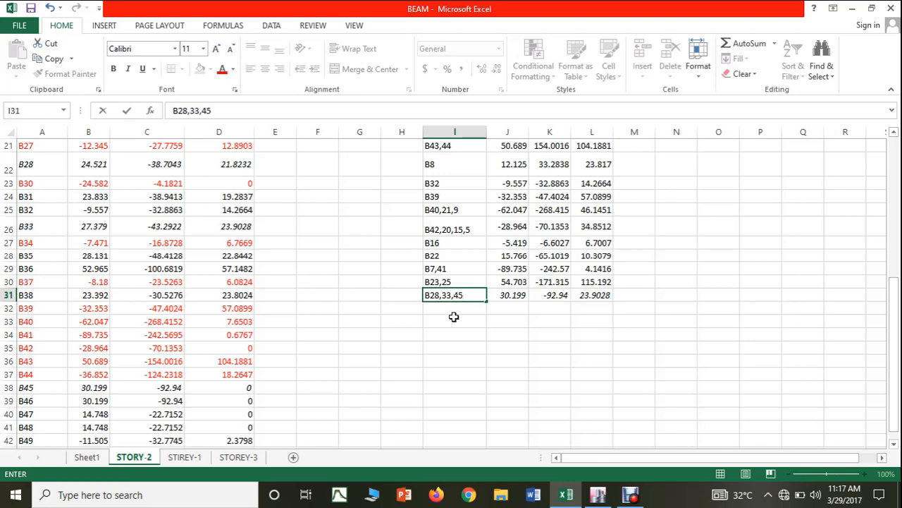
pyautogui.click(454, 318)
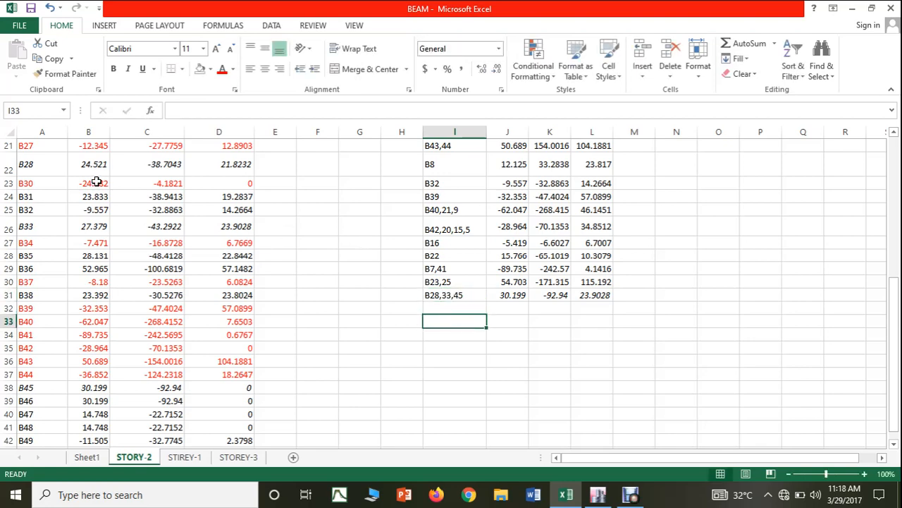
# Remove the italics from the B28, B33 and B45 rows in the beam list and color their text red.
pyautogui.moveTo(23, 161); pyautogui.dragTo(239, 164)
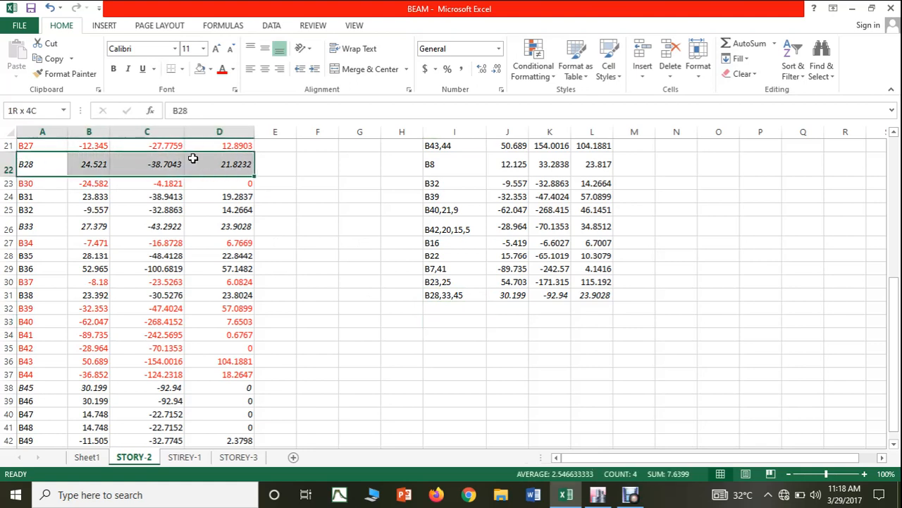
pyautogui.click(129, 69)
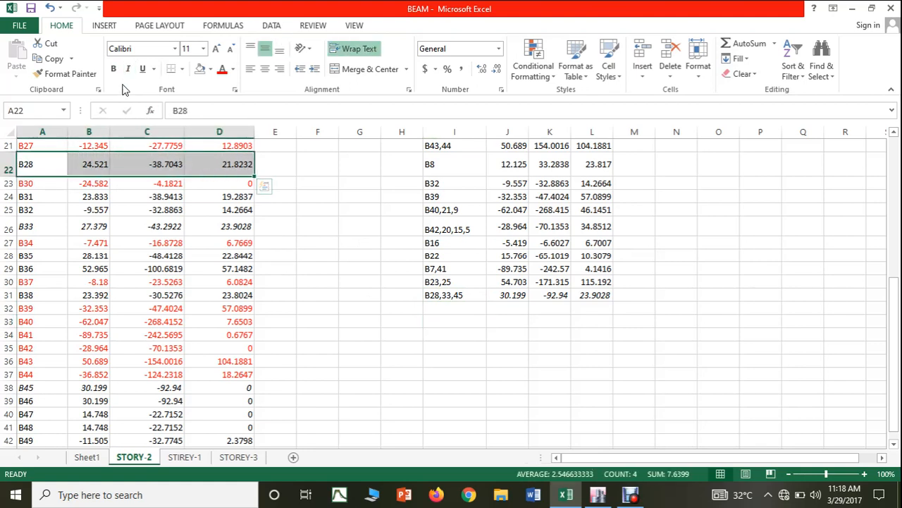
pyautogui.click(221, 68)
pyautogui.moveTo(38, 234); pyautogui.dragTo(238, 226)
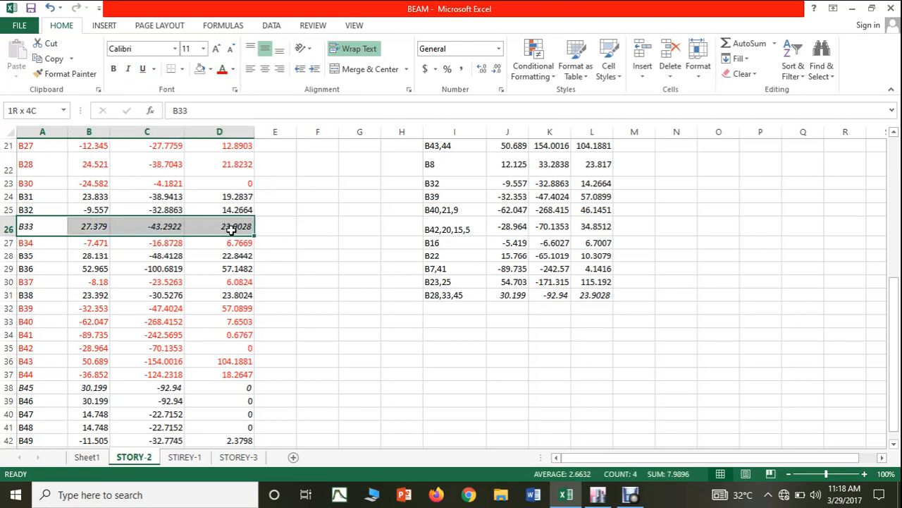
pyautogui.click(128, 69)
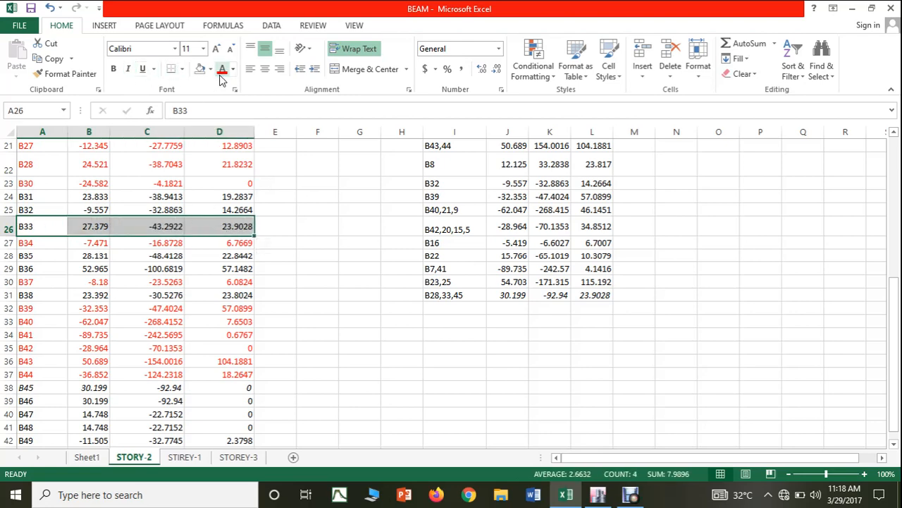
pyautogui.click(222, 69)
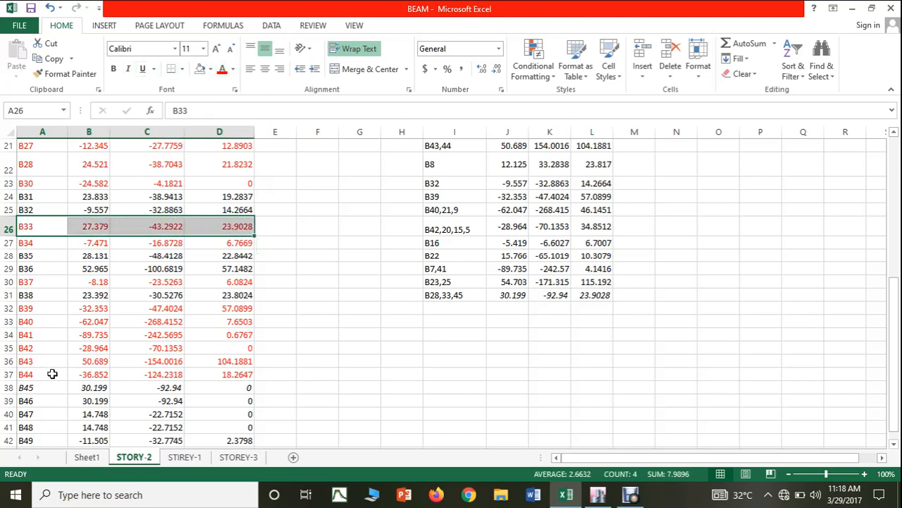
pyautogui.moveTo(35, 387); pyautogui.dragTo(251, 387)
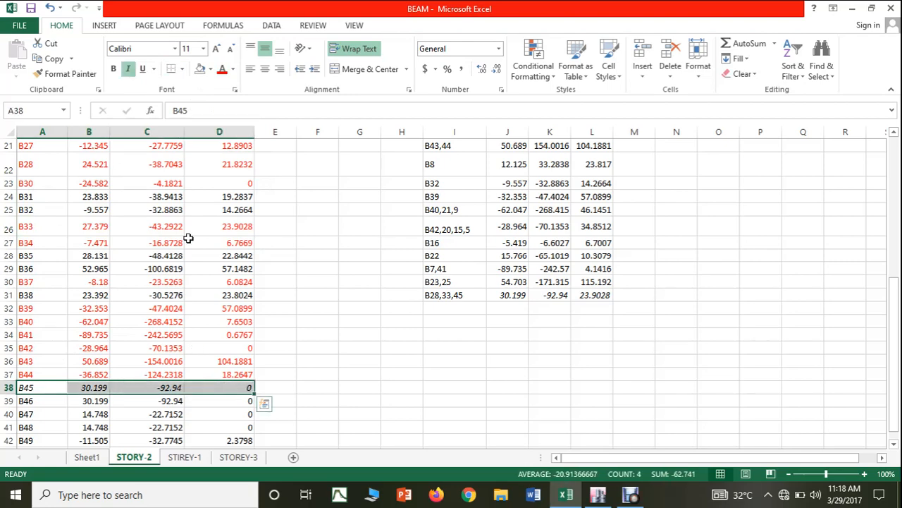
pyautogui.click(128, 69)
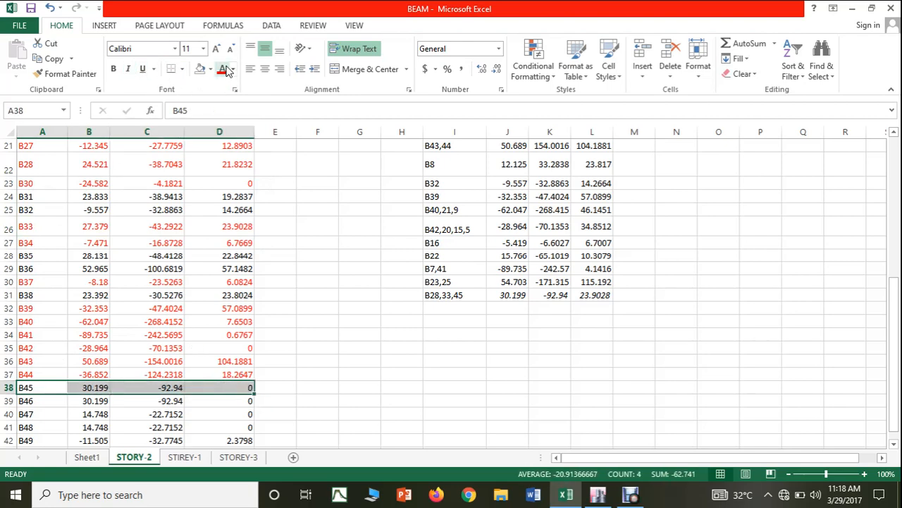
pyautogui.click(221, 69)
pyautogui.click(448, 373)
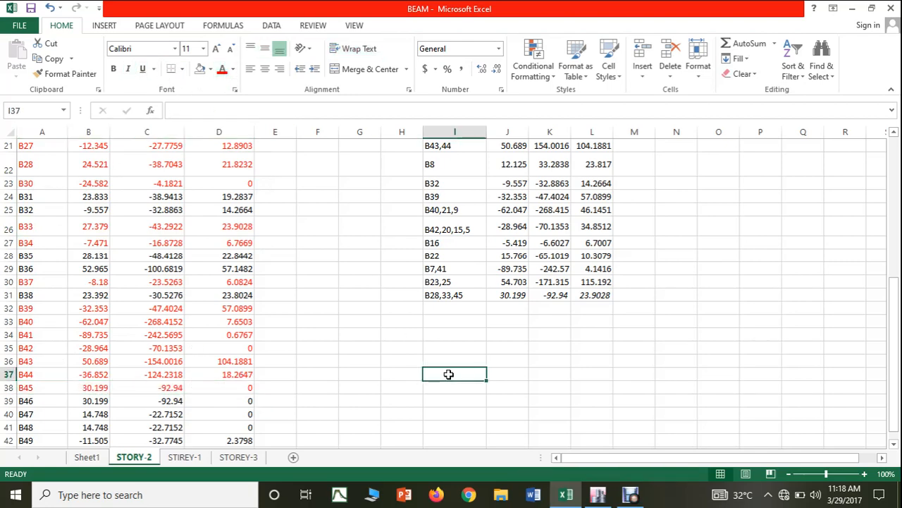
# Switch to ETABS and select beams B49, B35 and B46 on the Story2 plan.
pyautogui.click(596, 494)
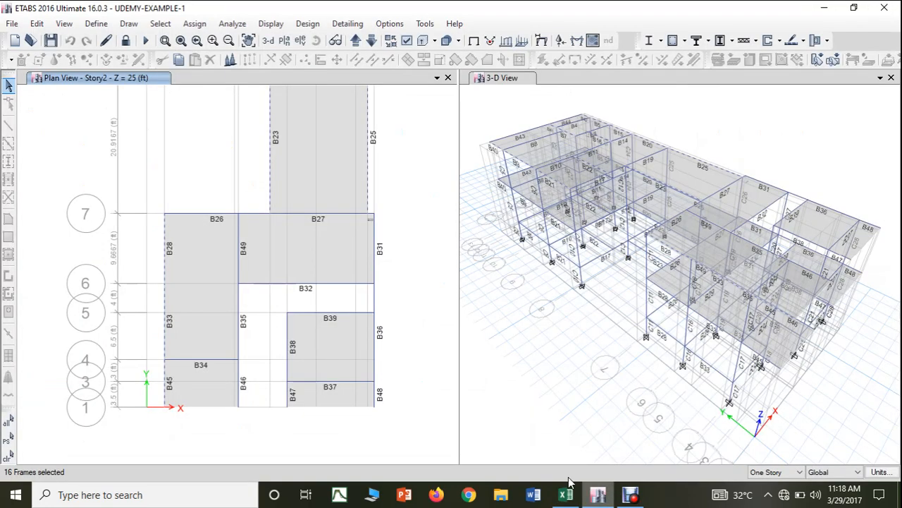
pyautogui.click(239, 259)
pyautogui.click(240, 318)
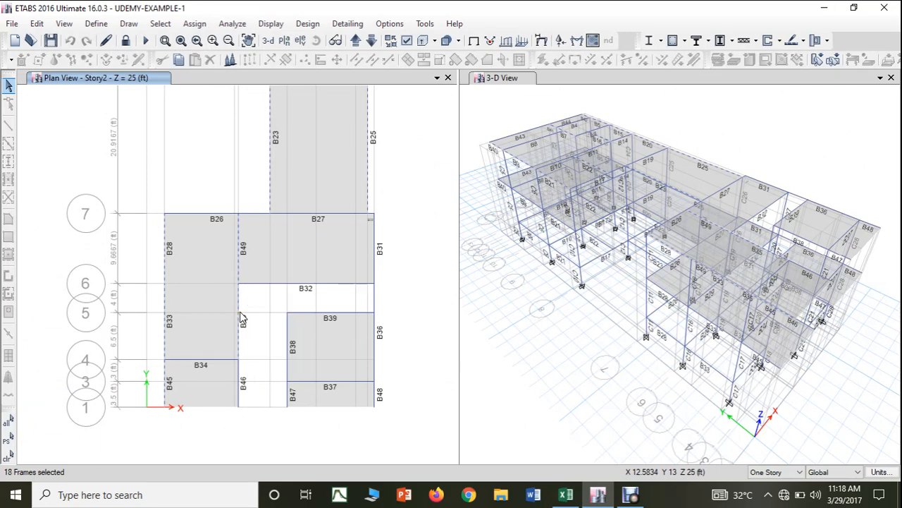
pyautogui.click(242, 382)
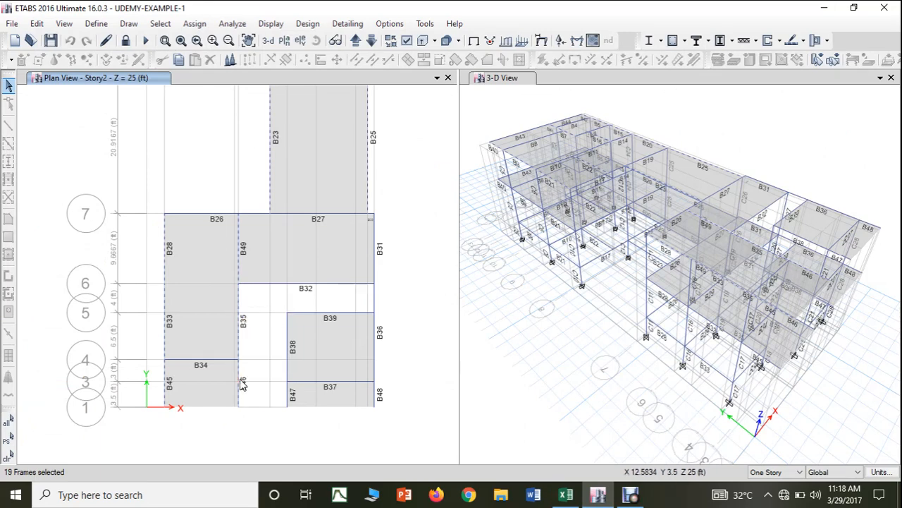
# Return to Excel and underline the B49 and B46 rows in the beam list, rechecking the beam group on the ETABS plan.
pyautogui.click(571, 497)
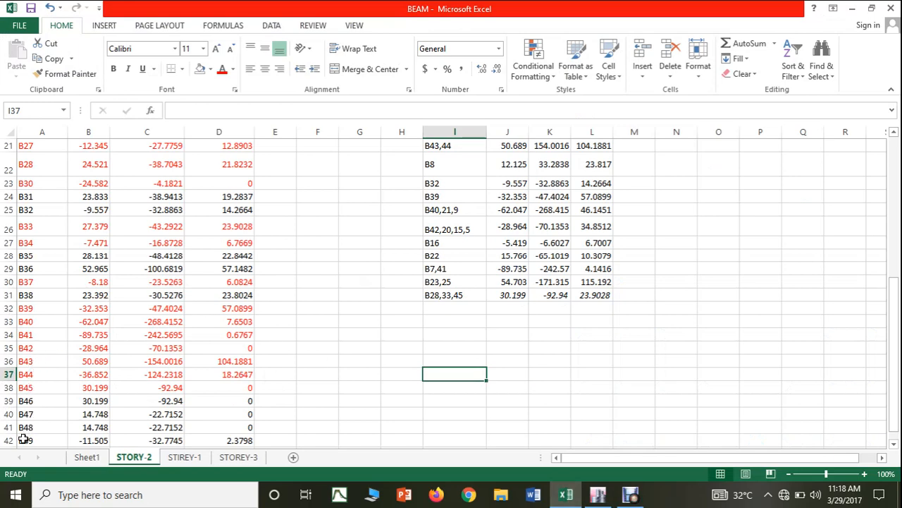
pyautogui.moveTo(23, 438); pyautogui.dragTo(232, 440)
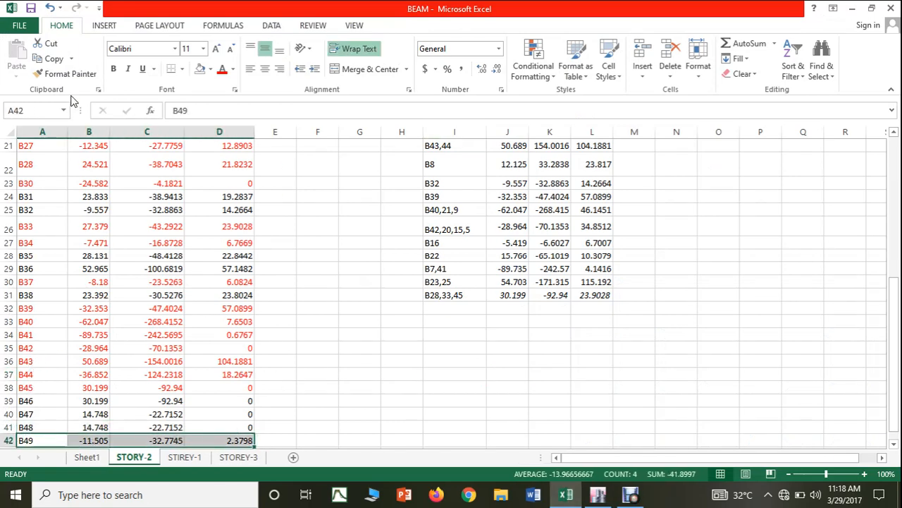
pyautogui.click(141, 71)
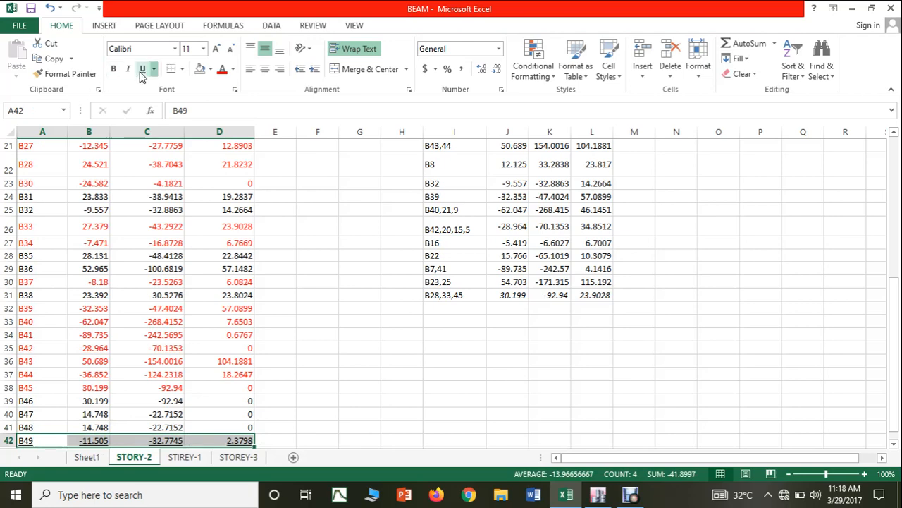
pyautogui.click(601, 495)
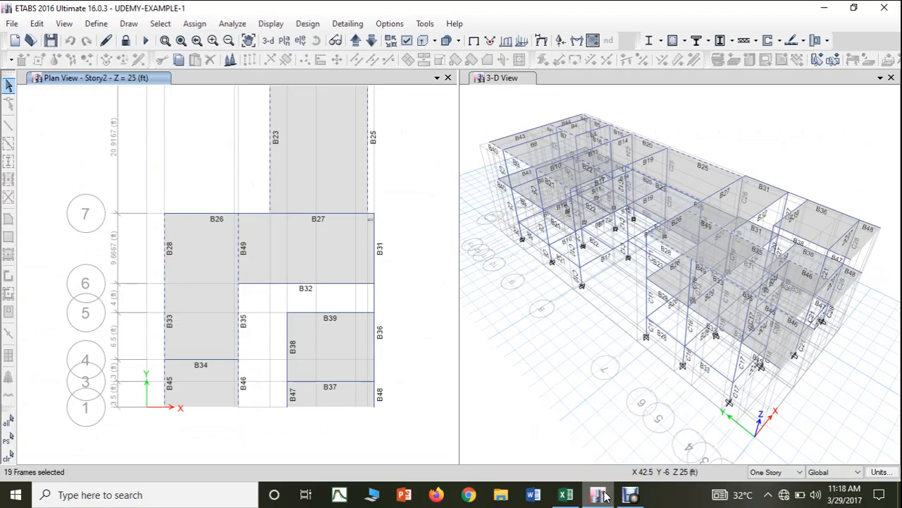
pyautogui.click(604, 496)
pyautogui.click(604, 495)
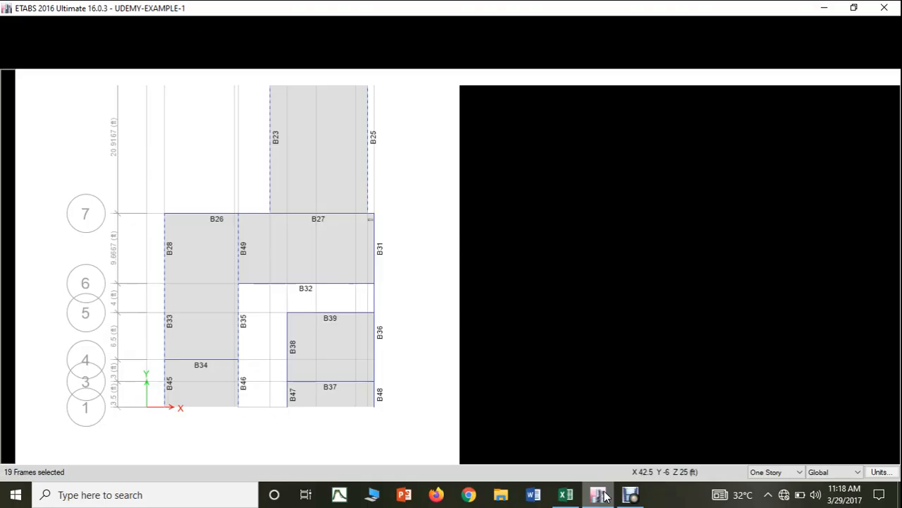
pyautogui.click(578, 494)
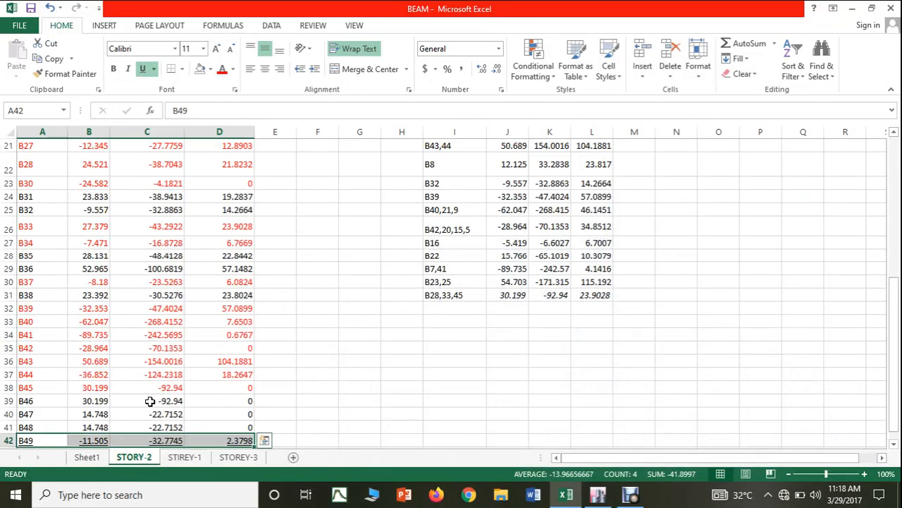
pyautogui.moveTo(41, 401); pyautogui.dragTo(228, 402)
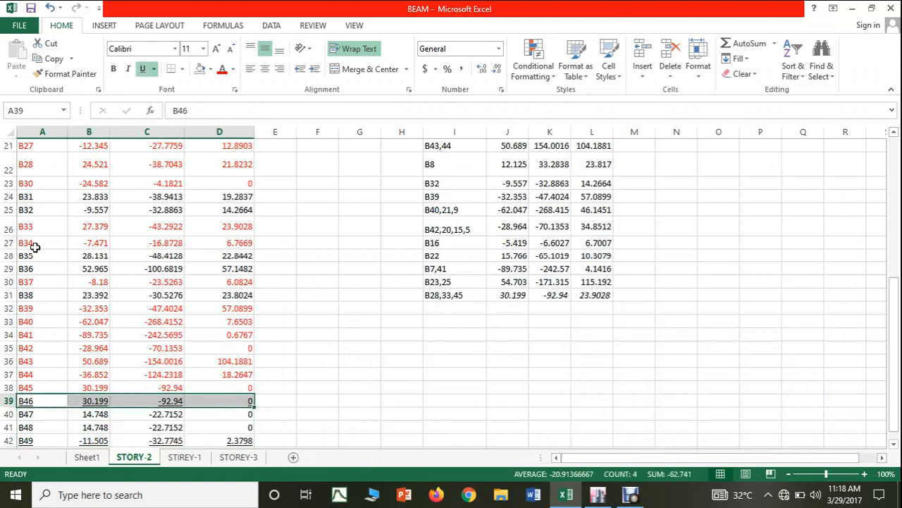
# Underline the B35 row in the beam list.
pyautogui.moveTo(32, 255); pyautogui.dragTo(244, 256)
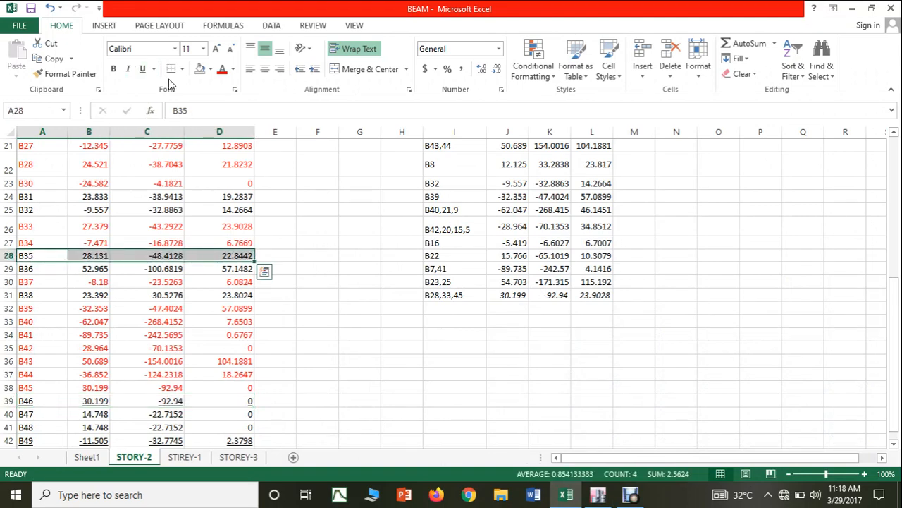
pyautogui.click(144, 69)
pyautogui.click(319, 268)
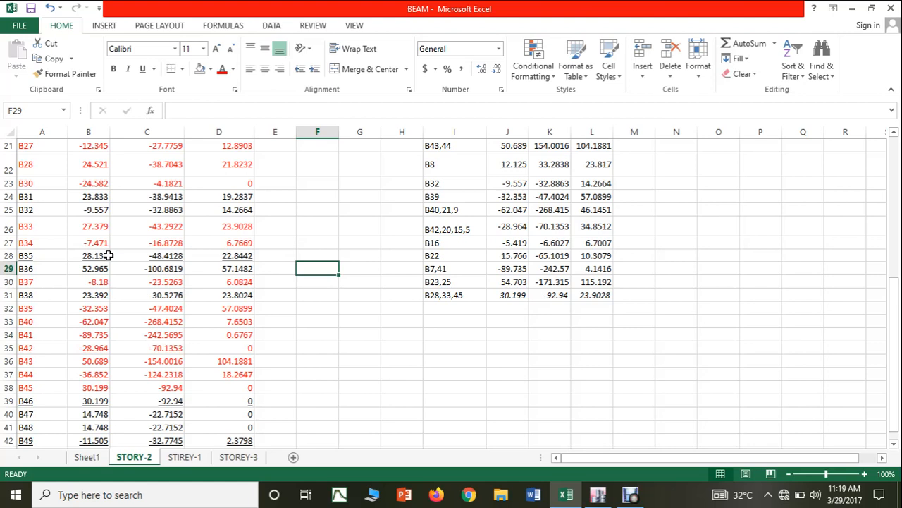
# Copy beam B46's shear 30.199 into J32 and its negative M3 value -92.94 into K32.
pyautogui.click(86, 400)
pyautogui.hotkey('ctrl', 'c')
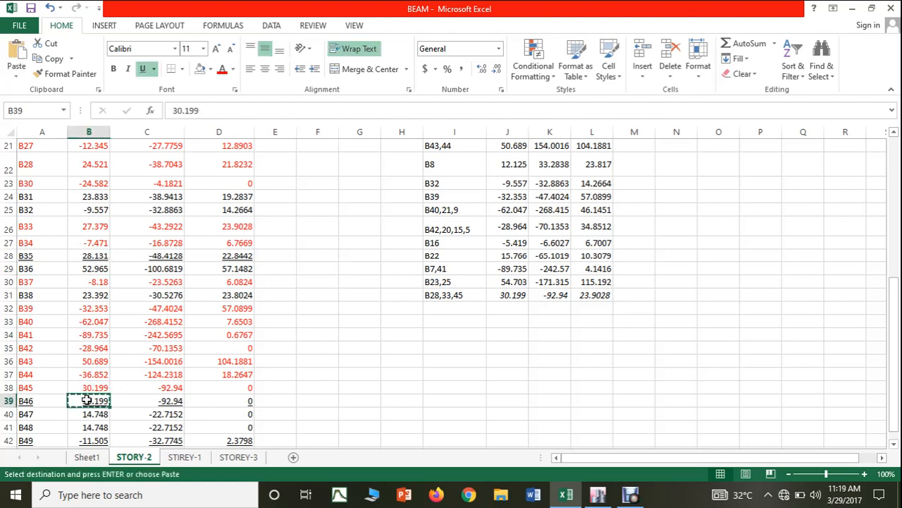
pyautogui.click(507, 309)
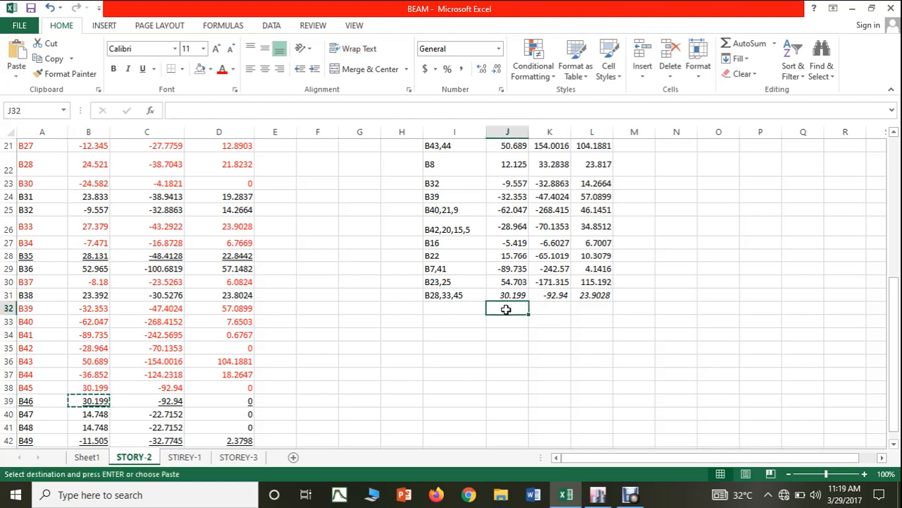
pyautogui.hotkey('ctrl', 'v')
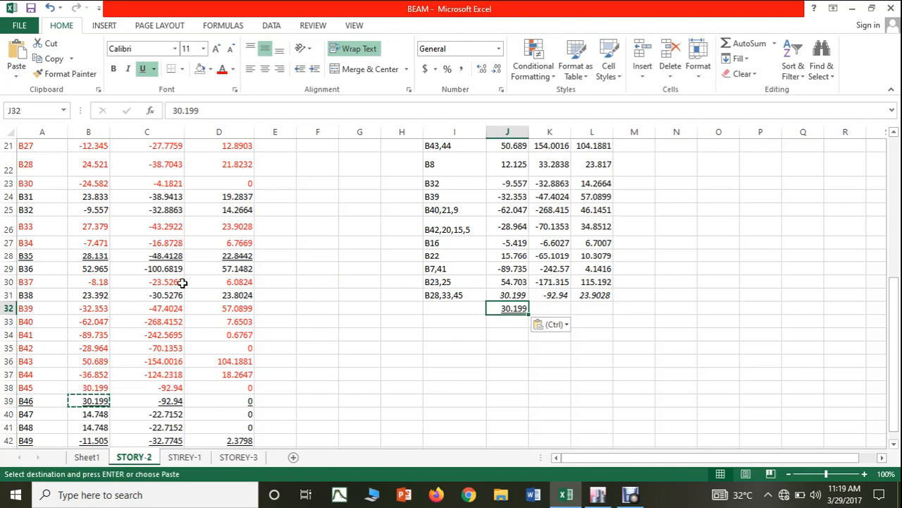
pyautogui.click(168, 401)
pyautogui.hotkey('ctrl', 'c')
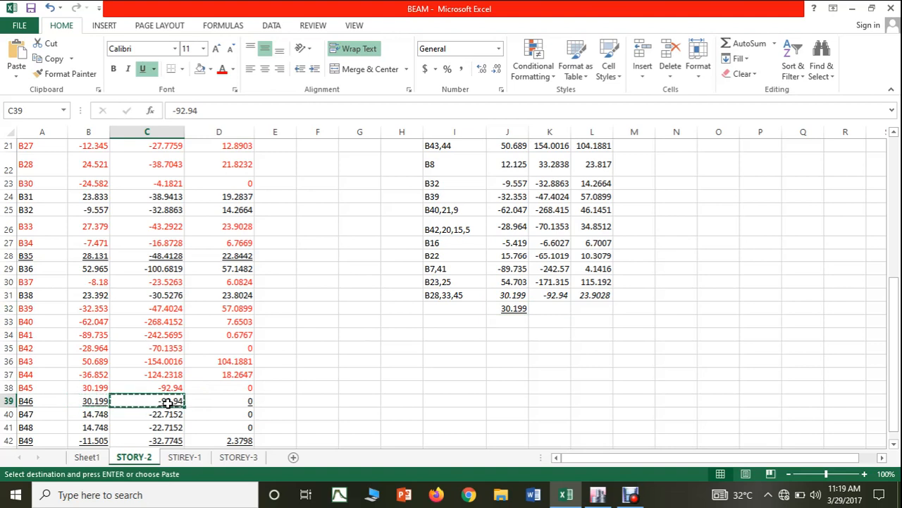
pyautogui.click(547, 310)
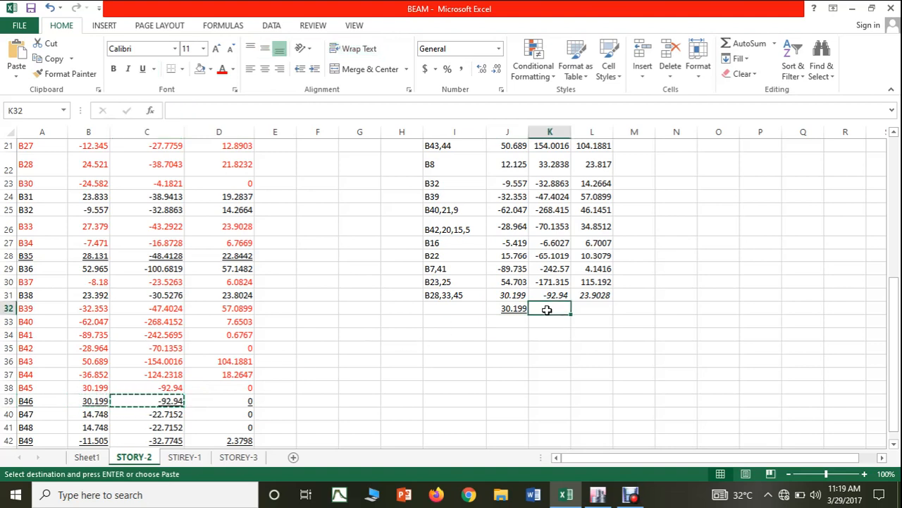
pyautogui.hotkey('ctrl', 'v')
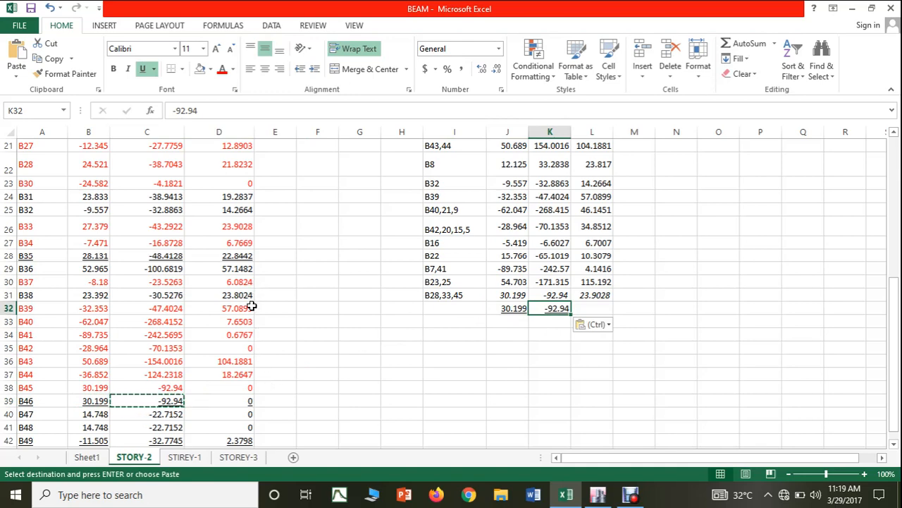
# Copy beam B35's positive M3 value 22.8442 into L32 and label the summary row in I32 as B35,46,49.
pyautogui.click(243, 255)
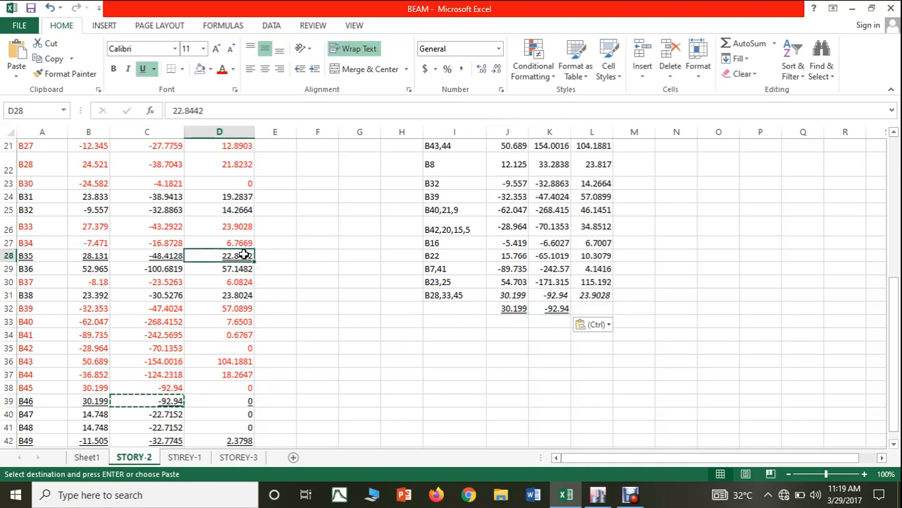
pyautogui.hotkey('ctrl', 'c')
pyautogui.click(583, 308)
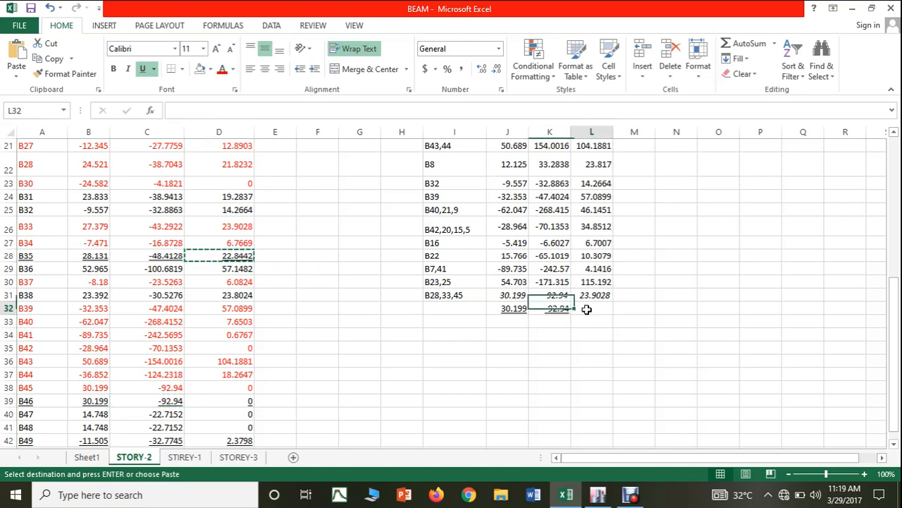
pyautogui.hotkey('ctrl', 'v')
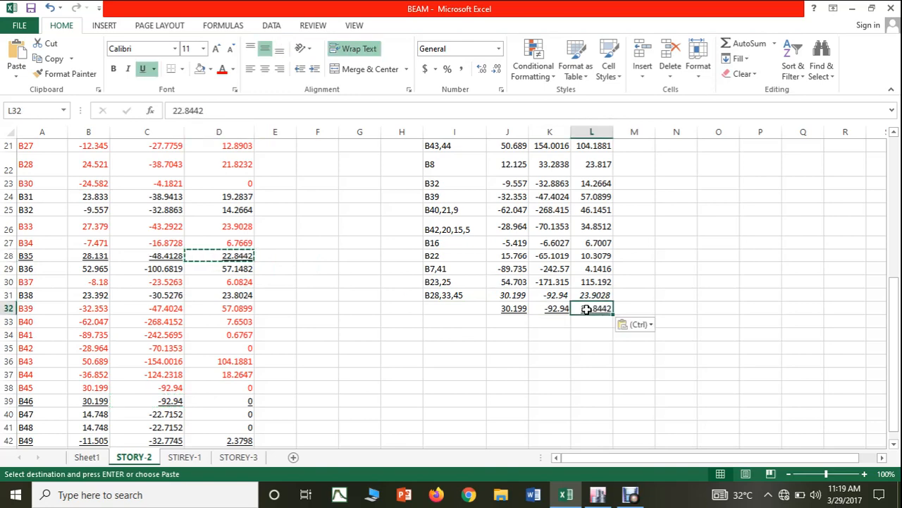
pyautogui.click(476, 307)
pyautogui.write('B35,46,49')
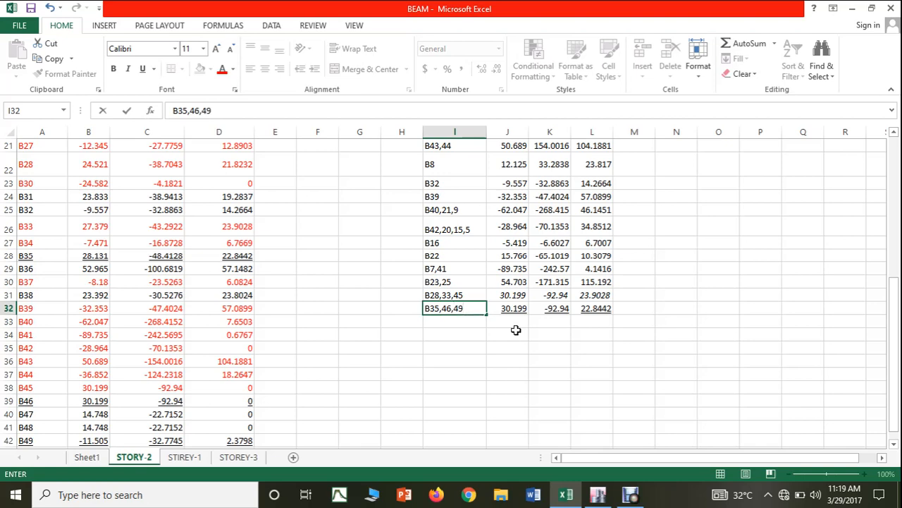
pyautogui.click(516, 330)
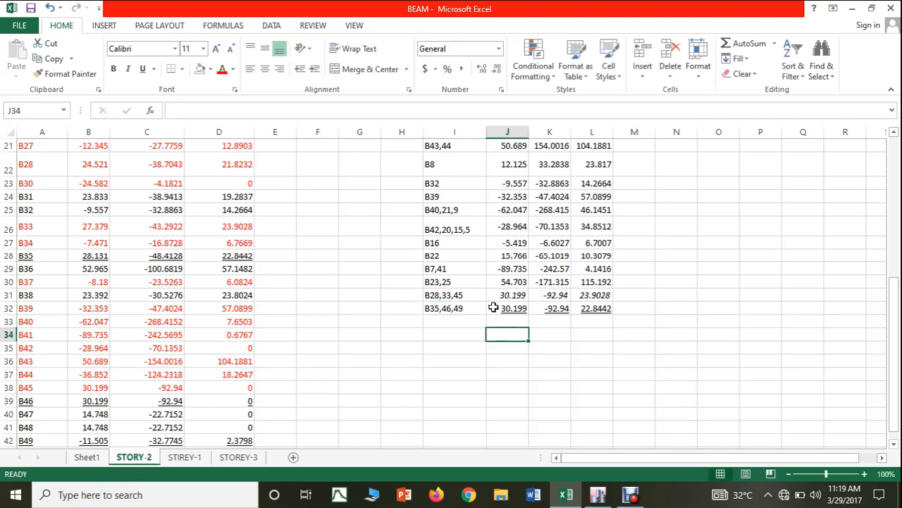
# Remove the underline from J32:L32 and from the B35, B46 and B49 rows in the beam list, coloring those three rows' text red.
pyautogui.moveTo(506, 309); pyautogui.dragTo(600, 307)
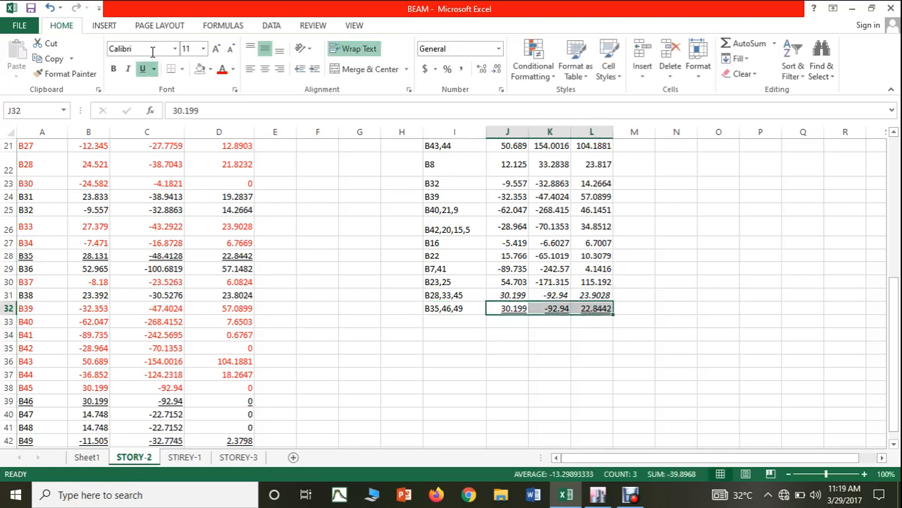
pyautogui.click(143, 69)
pyautogui.moveTo(40, 255); pyautogui.dragTo(202, 252)
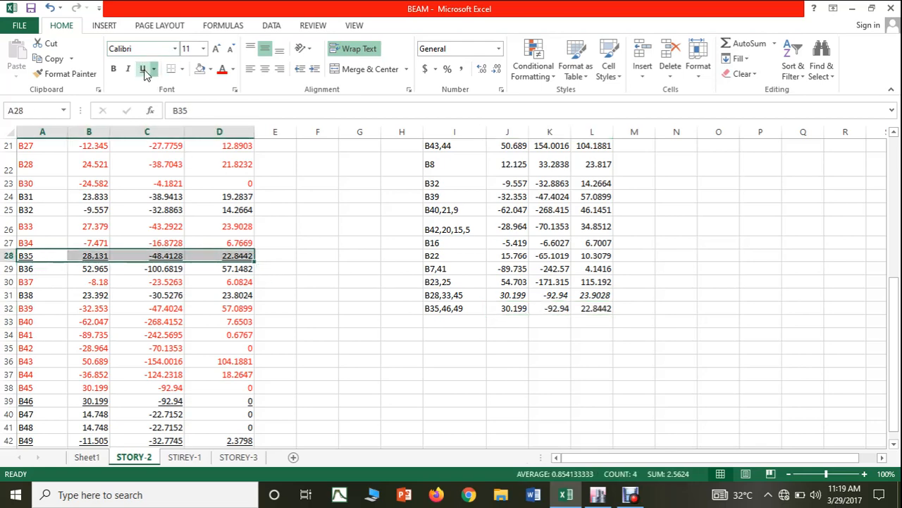
pyautogui.click(143, 68)
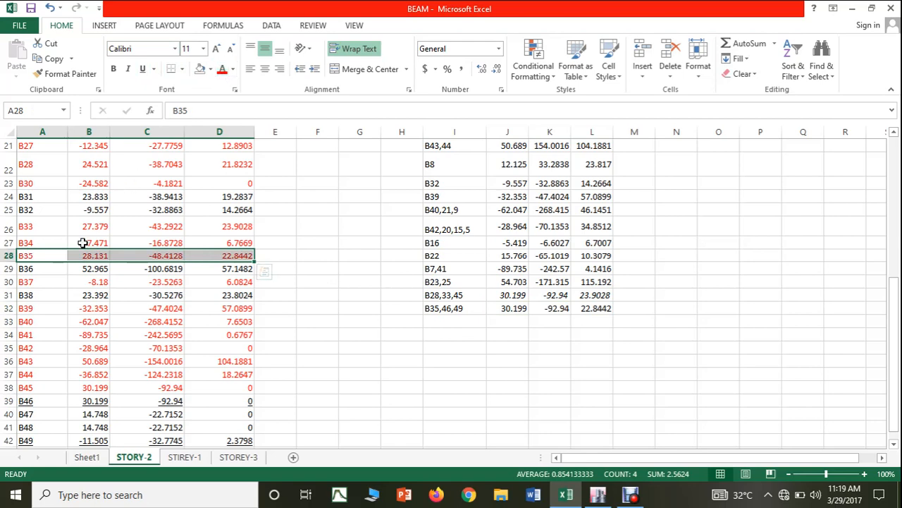
pyautogui.moveTo(27, 402); pyautogui.dragTo(203, 399)
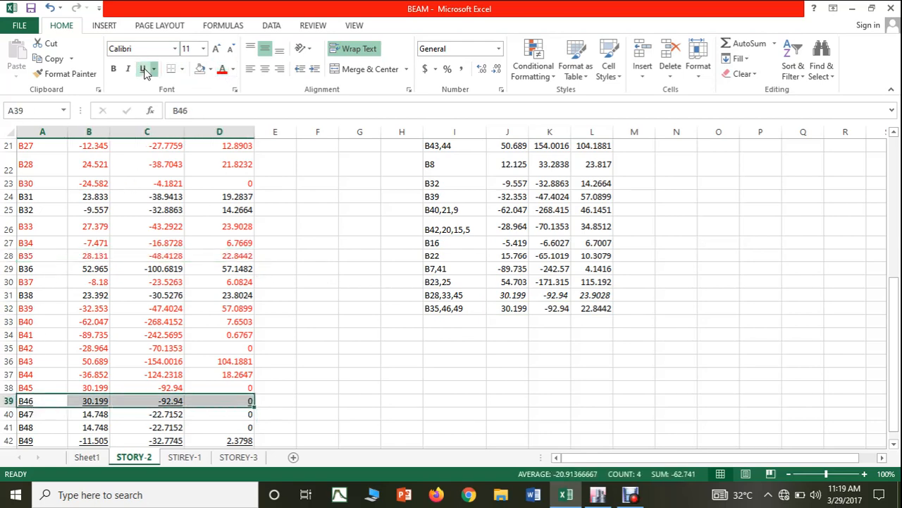
pyautogui.click(144, 69)
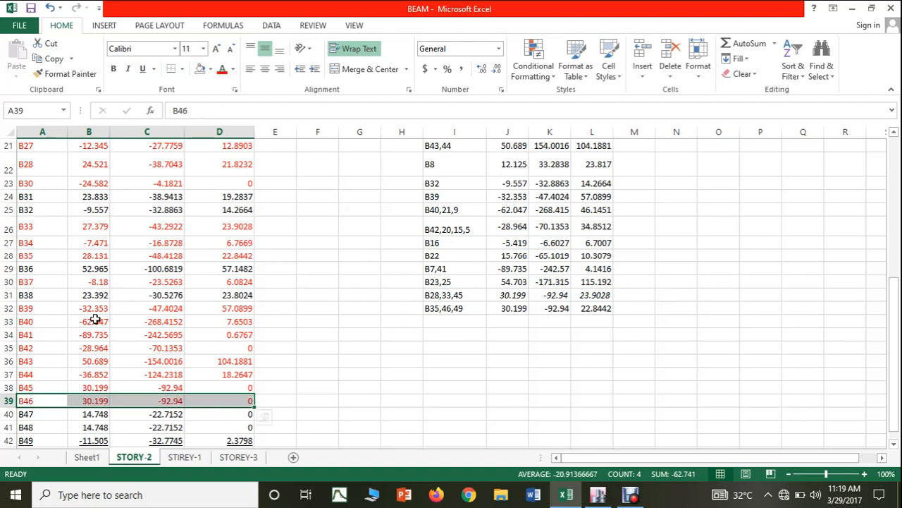
pyautogui.moveTo(25, 441); pyautogui.dragTo(163, 173)
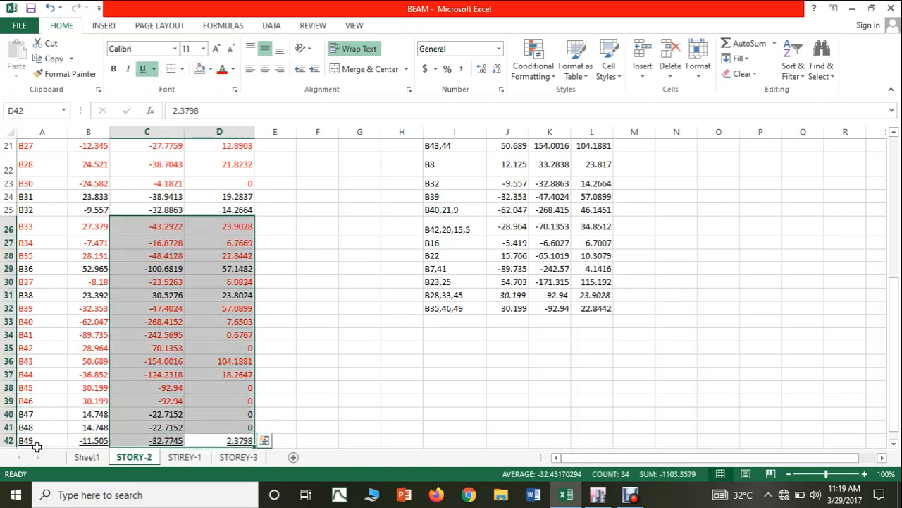
pyautogui.moveTo(32, 441); pyautogui.dragTo(219, 441)
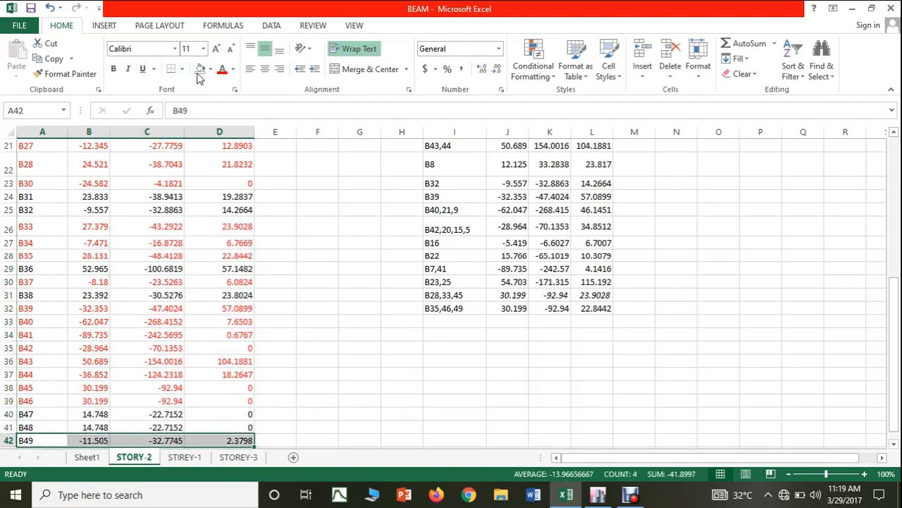
pyautogui.click(350, 305)
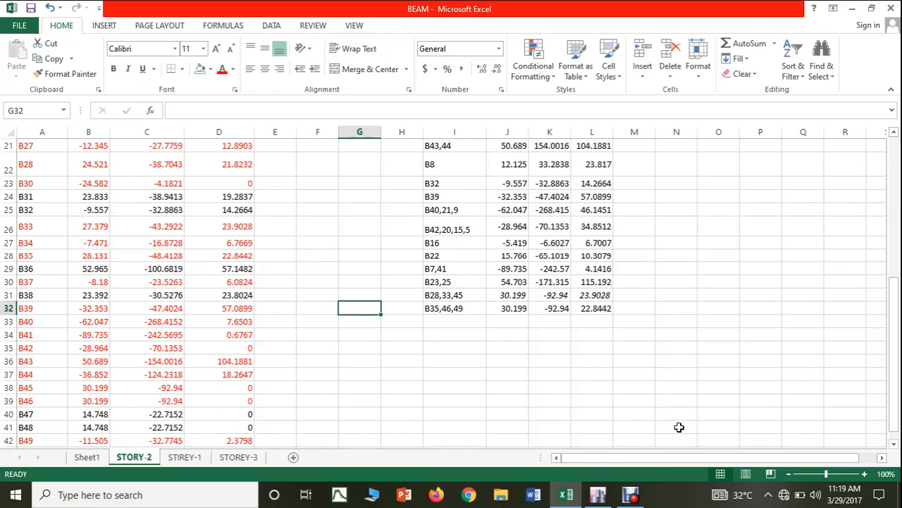
# Switch to ETABS, select beams B31, B36 and B48 on the Story2 plan, and return to Excel.
pyautogui.click(598, 495)
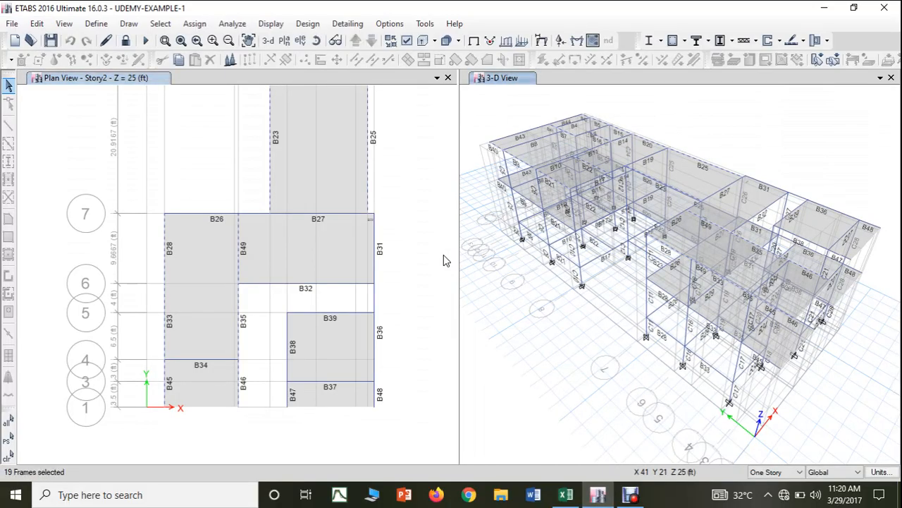
pyautogui.click(375, 261)
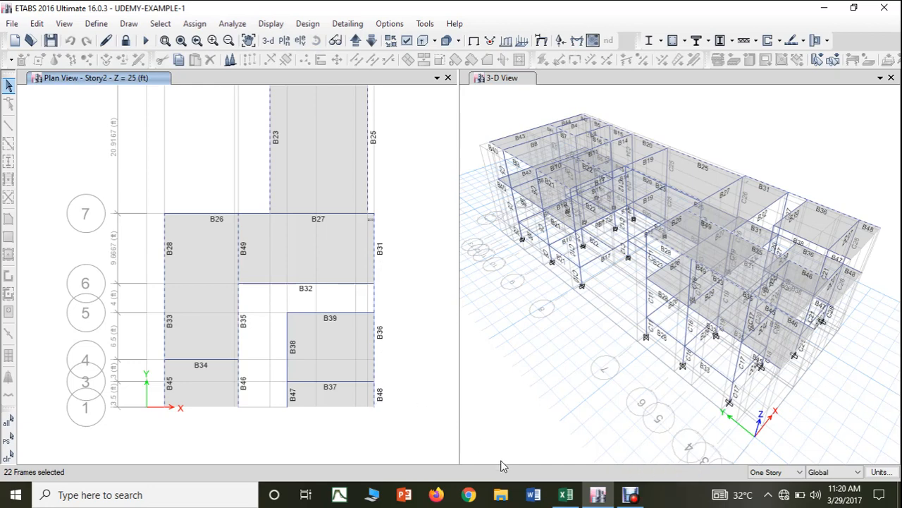
pyautogui.click(566, 496)
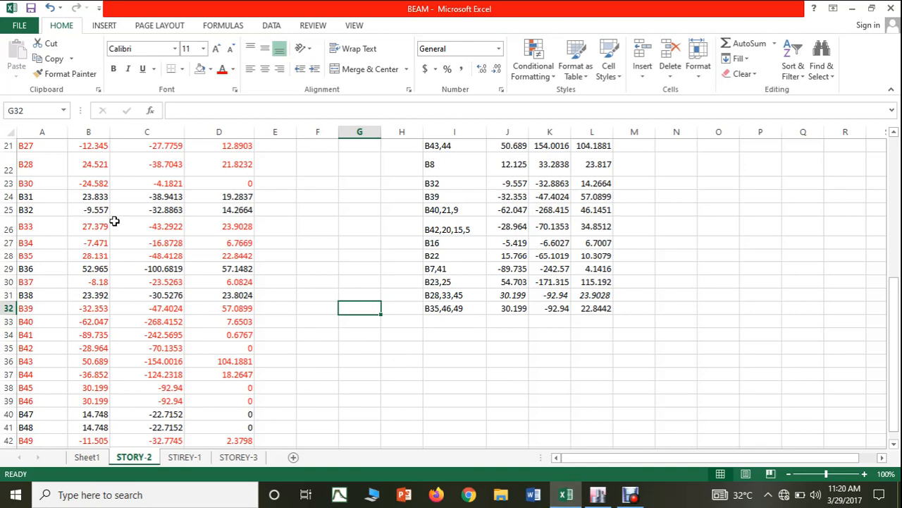
# Make the B31, B36 and B48 rows in the beam list bold.
pyautogui.moveTo(46, 196); pyautogui.dragTo(238, 199)
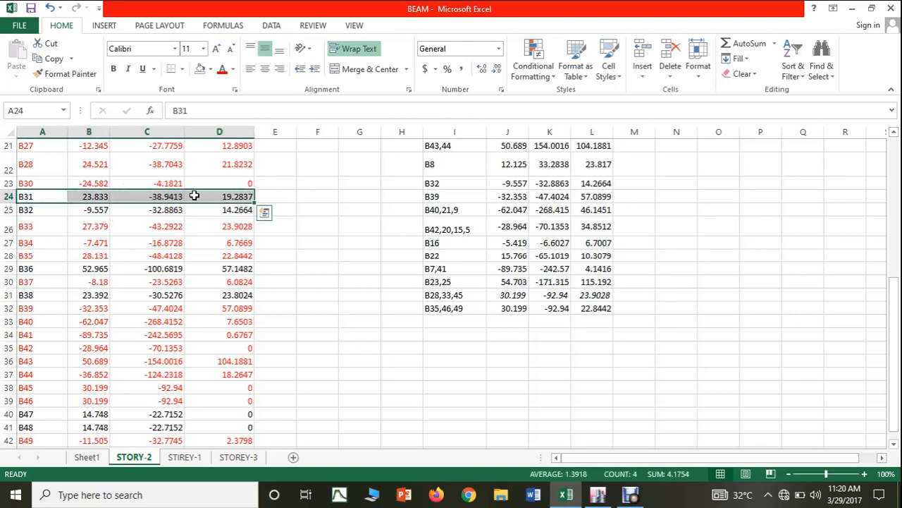
pyautogui.click(115, 70)
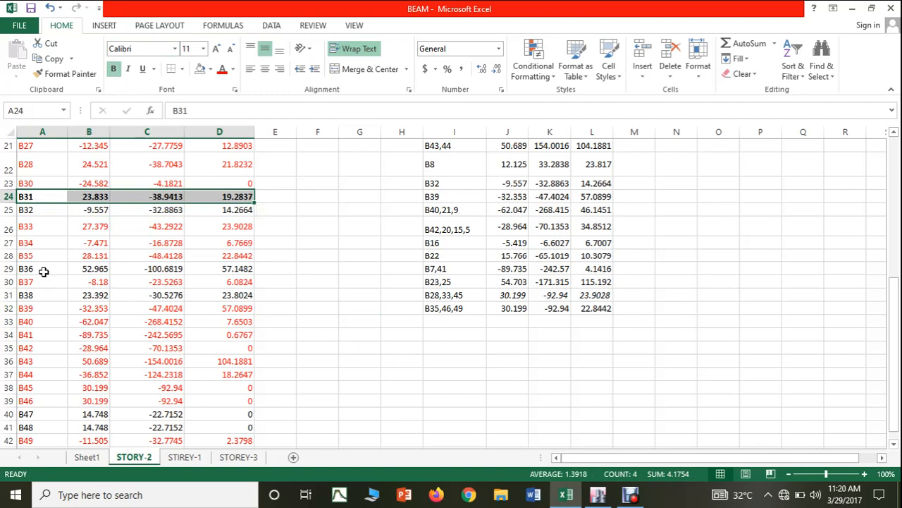
pyautogui.moveTo(44, 272); pyautogui.dragTo(250, 270)
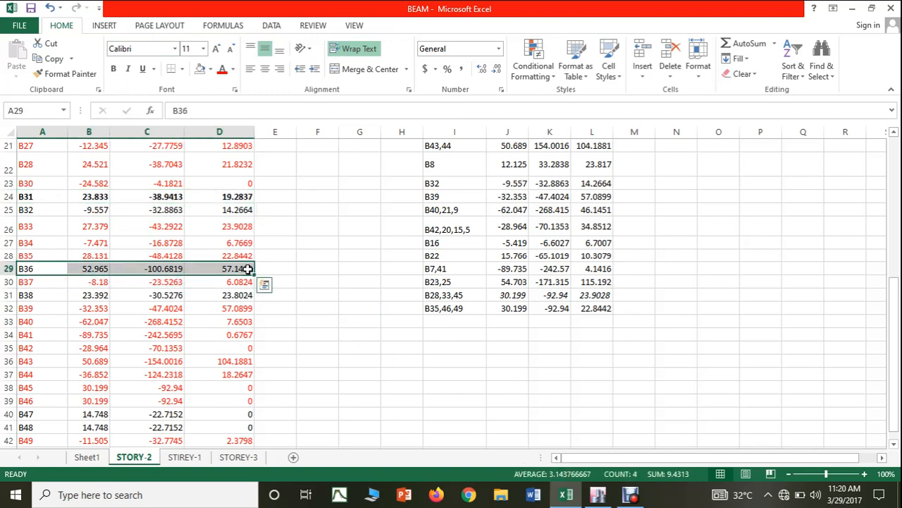
pyautogui.click(112, 69)
pyautogui.moveTo(41, 428); pyautogui.dragTo(216, 429)
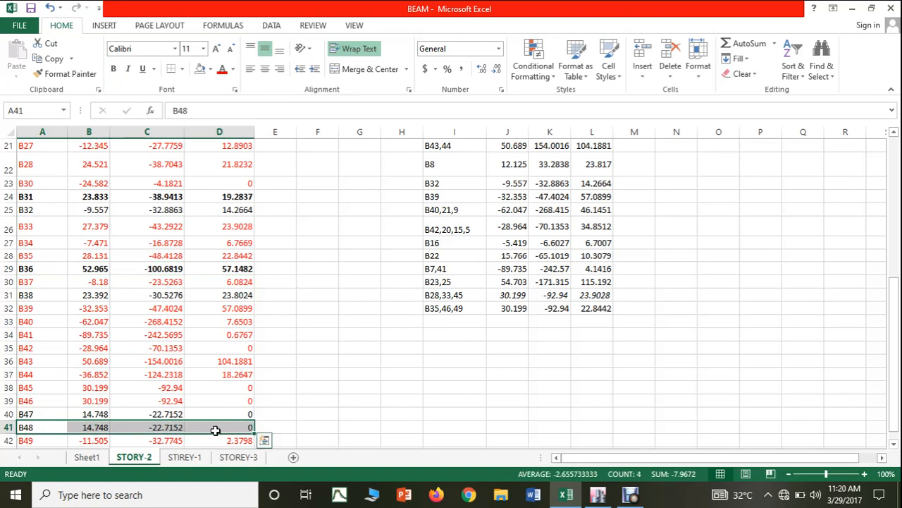
pyautogui.click(113, 68)
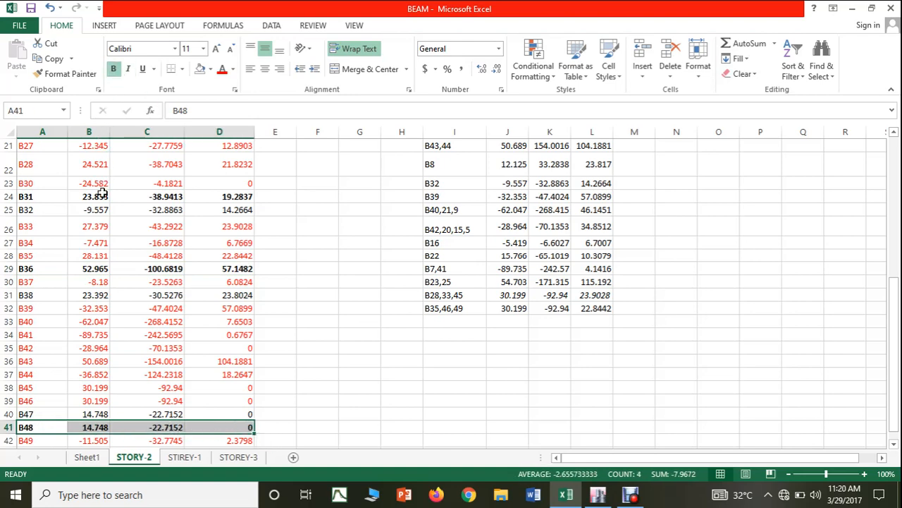
# Copy beam B36's shear 52.965 and moments -100.6819 and 57.1482 into summary cells J33, K33 and L33.
pyautogui.click(90, 268)
pyautogui.hotkey('ctrl', 'c')
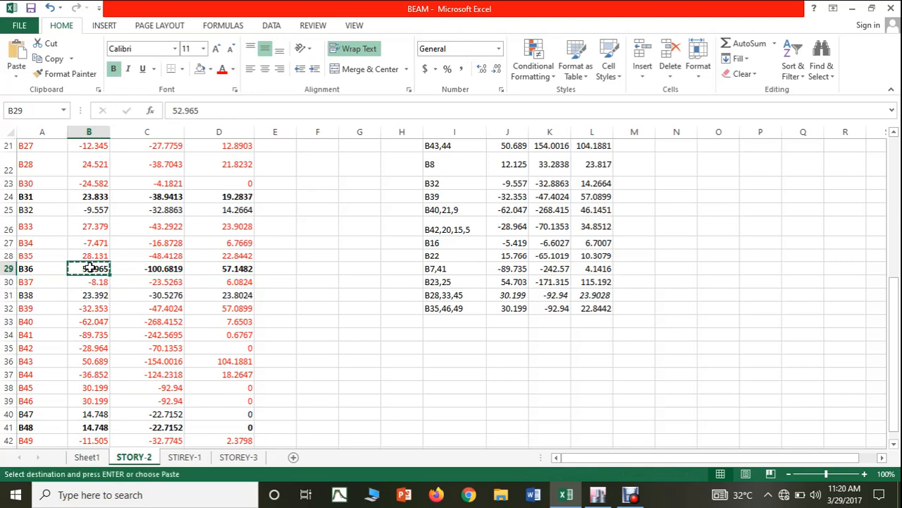
pyautogui.click(508, 321)
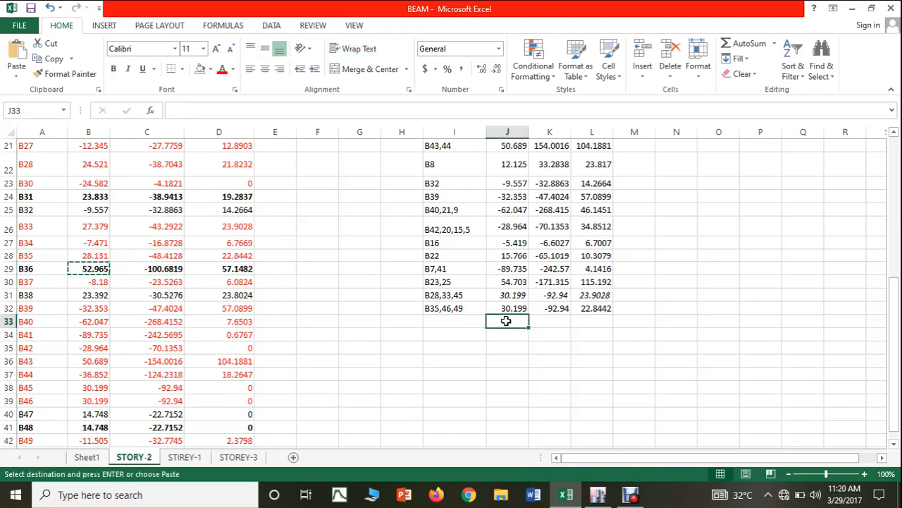
pyautogui.hotkey('ctrl', 'v')
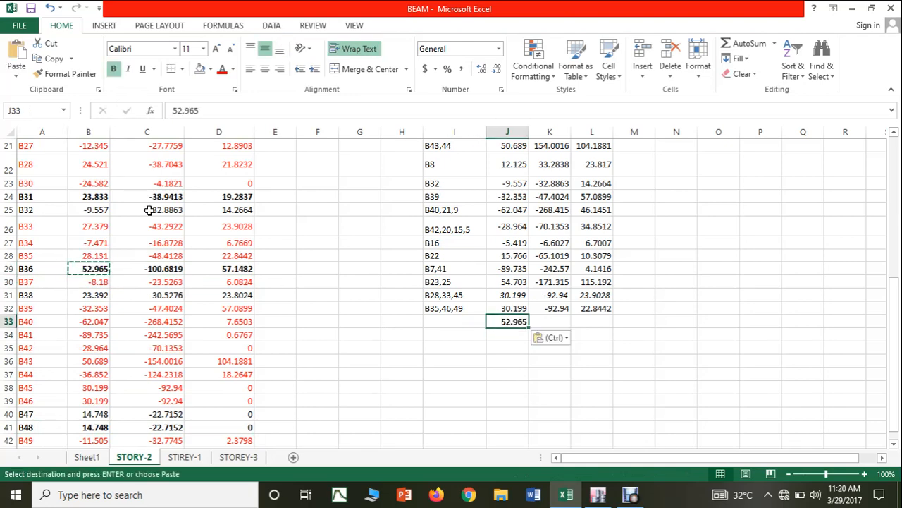
pyautogui.click(141, 269)
pyautogui.hotkey('ctrl', 'c')
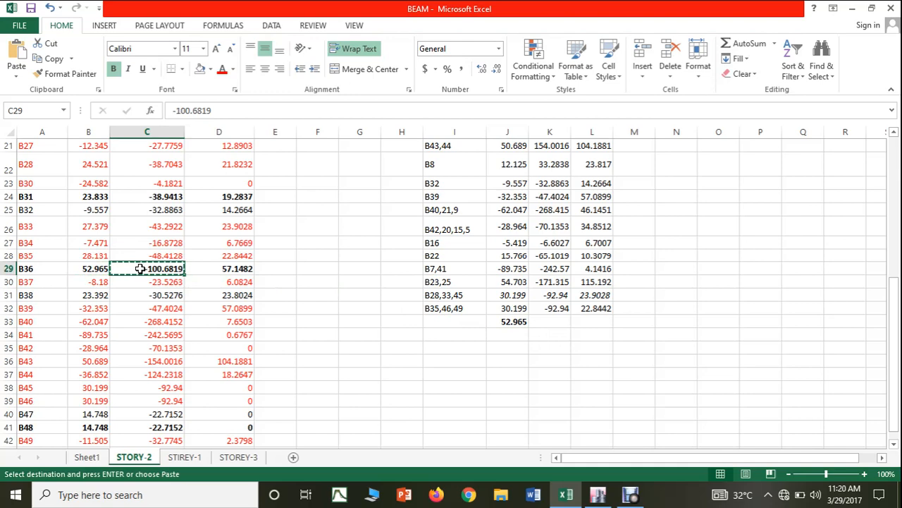
pyautogui.click(556, 322)
pyautogui.hotkey('ctrl', 'v')
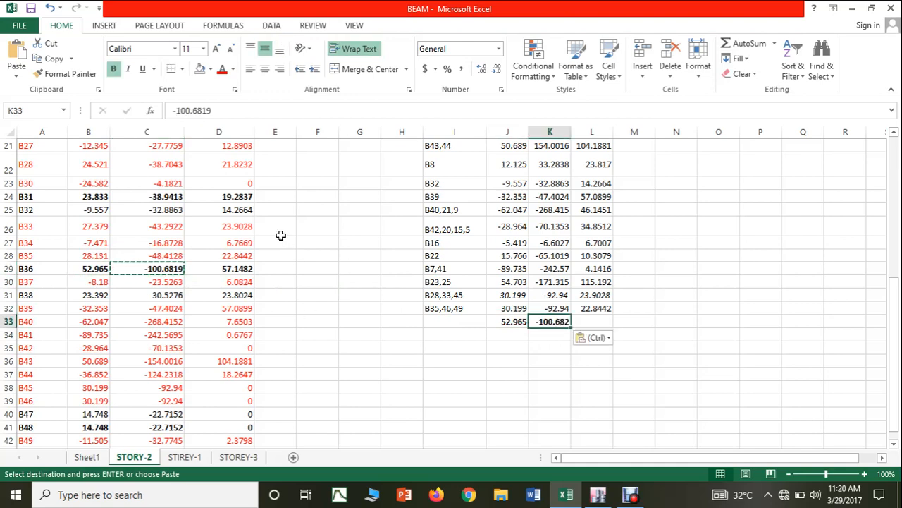
pyautogui.click(236, 270)
pyautogui.hotkey('ctrl', 'c')
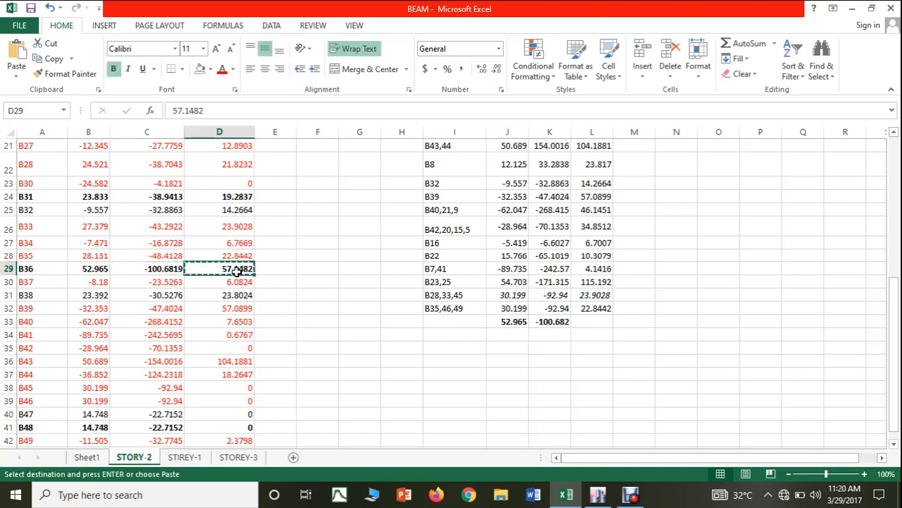
pyautogui.click(583, 321)
pyautogui.hotkey('ctrl', 'v')
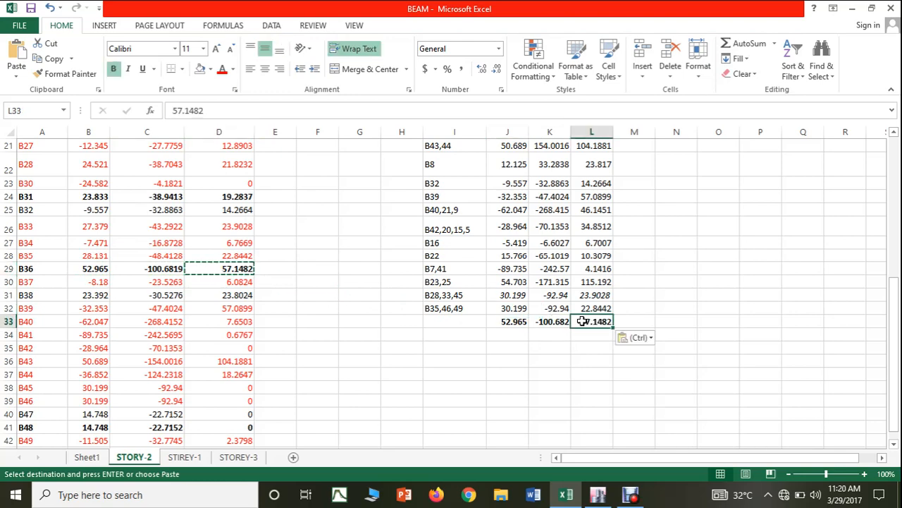
# Label the summary row in I33 as B31,36,48 and remove the bold formatting from J33:L33.
pyautogui.click(468, 325)
pyautogui.write('B31,36,48')
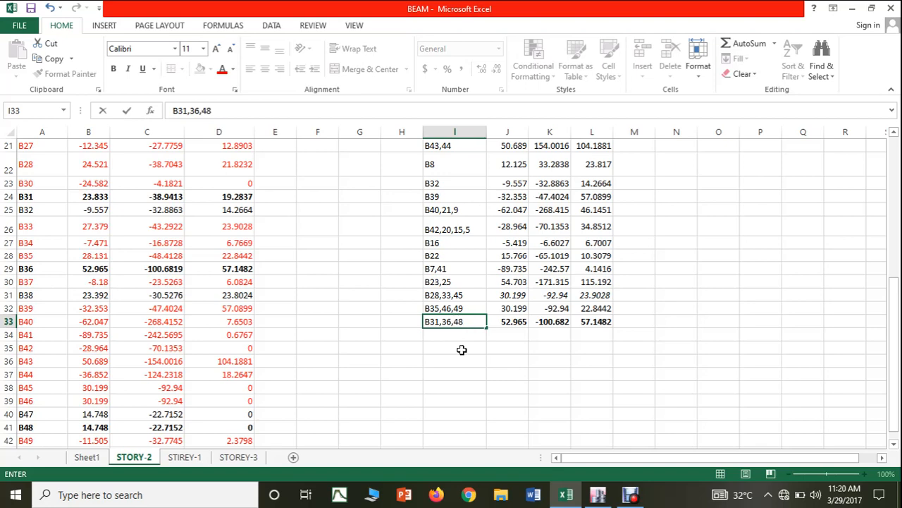
pyautogui.click(462, 350)
pyautogui.moveTo(515, 321); pyautogui.dragTo(579, 322)
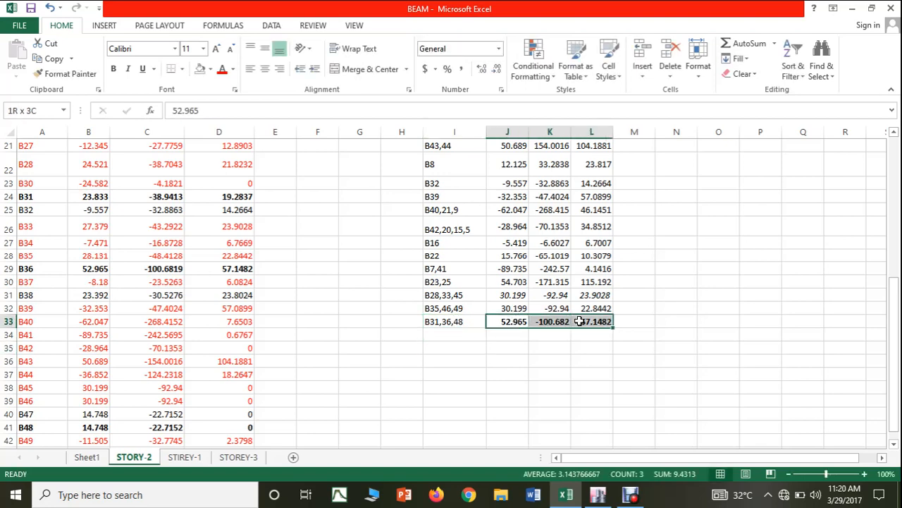
pyautogui.click(115, 67)
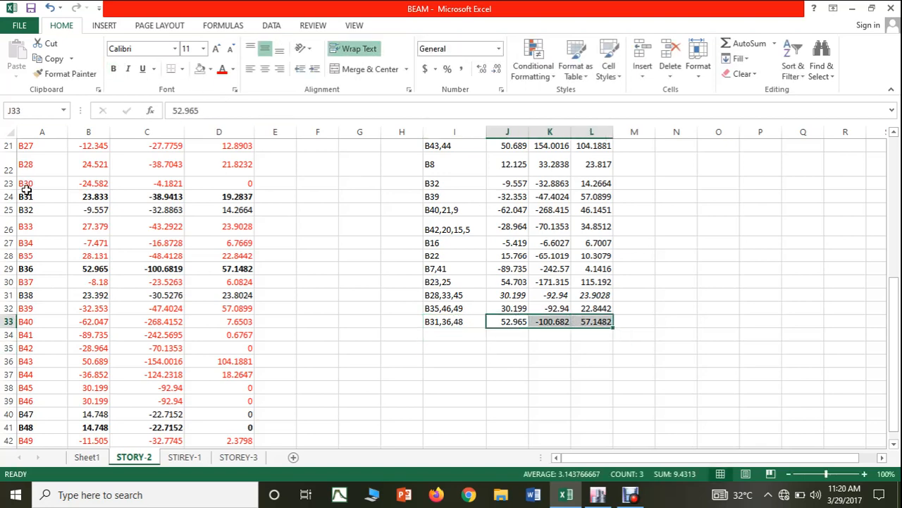
# Remove the bold from the B31, B36 and B48 rows in the beam list and color their text red.
pyautogui.moveTo(26, 191); pyautogui.dragTo(216, 197)
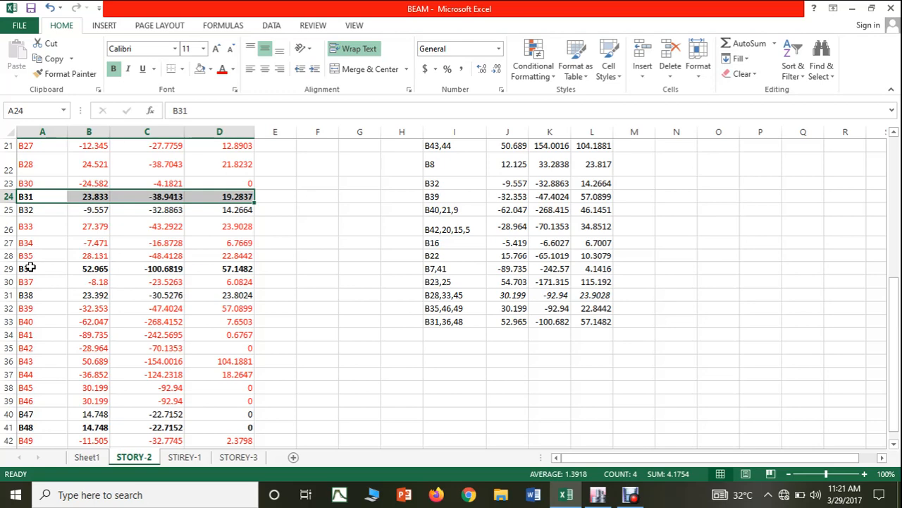
pyautogui.moveTo(30, 268); pyautogui.dragTo(202, 268)
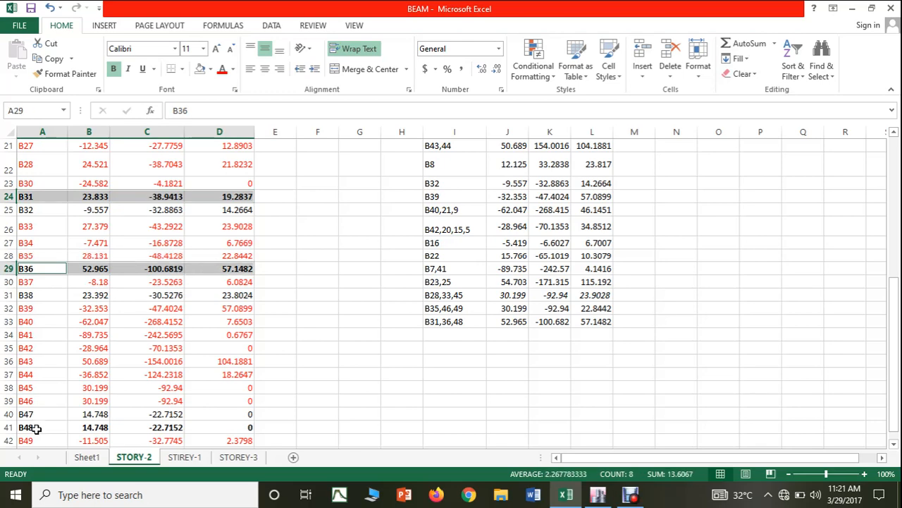
pyautogui.moveTo(35, 429); pyautogui.dragTo(226, 428)
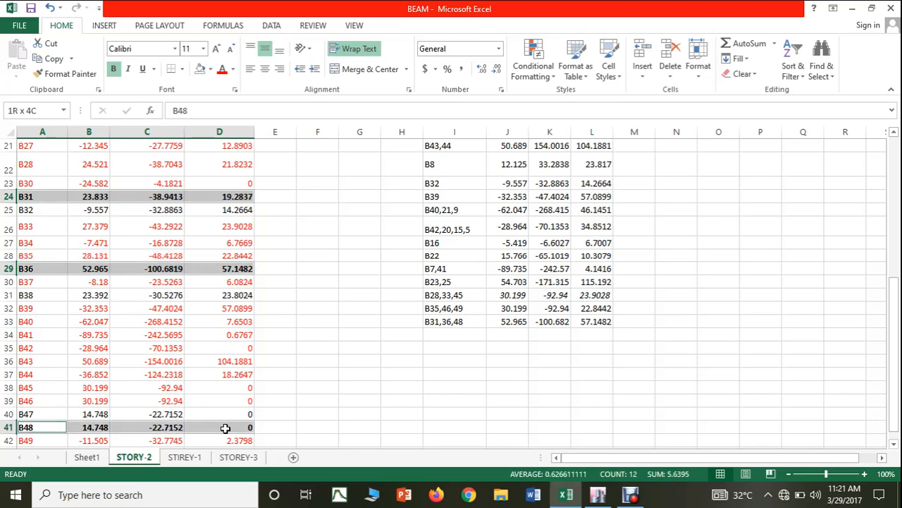
pyautogui.click(113, 68)
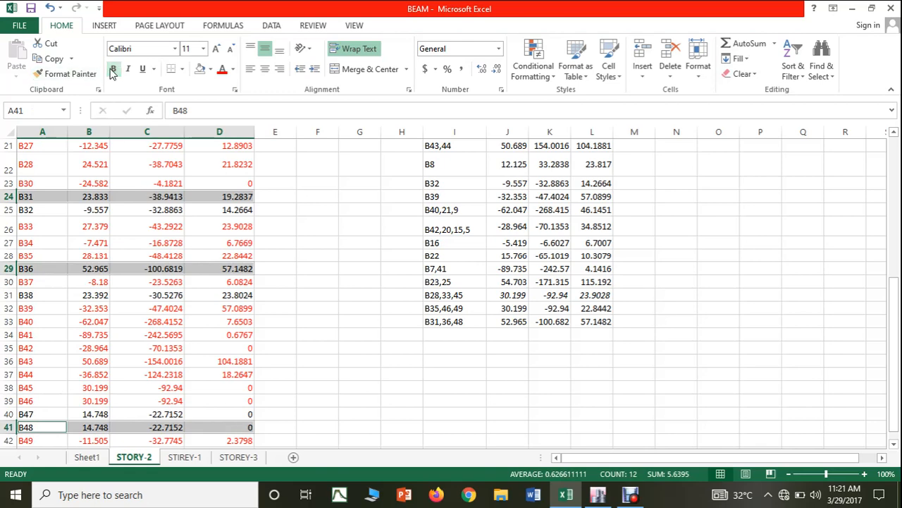
pyautogui.click(221, 69)
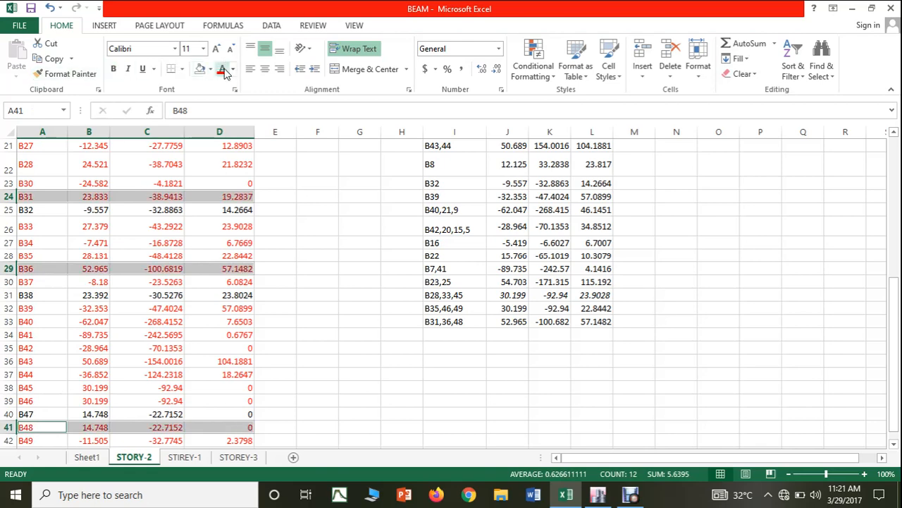
pyautogui.click(377, 322)
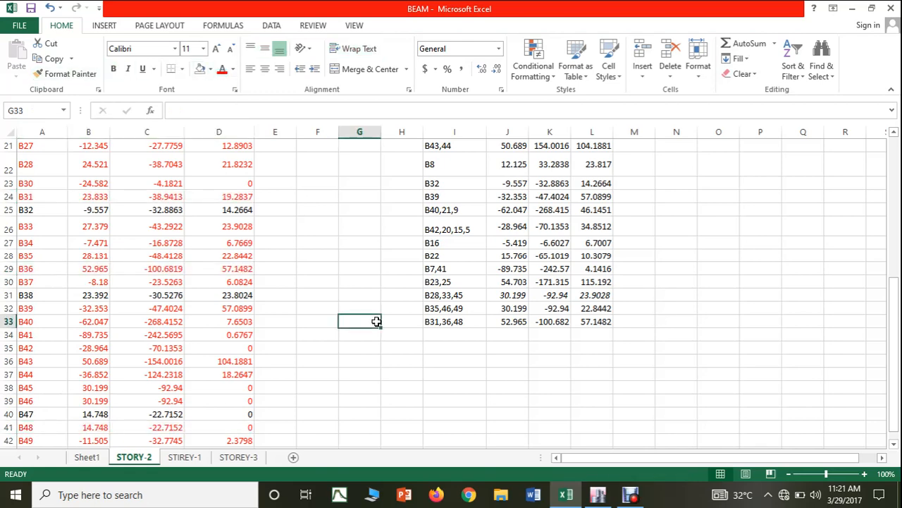
# Check beams B38 and B47 on the ETABS Story2 plan, return to Excel, and copy B38's shear and moments into J34:L34.
pyautogui.click(598, 494)
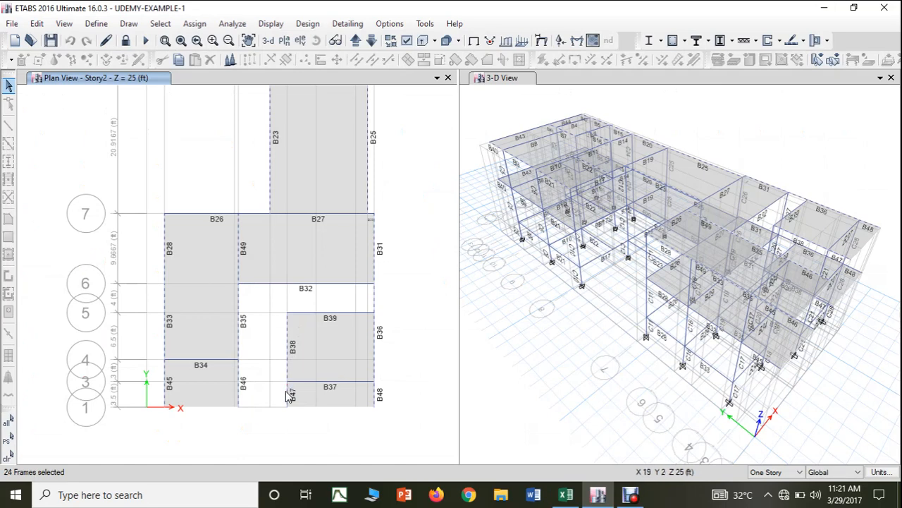
pyautogui.click(566, 495)
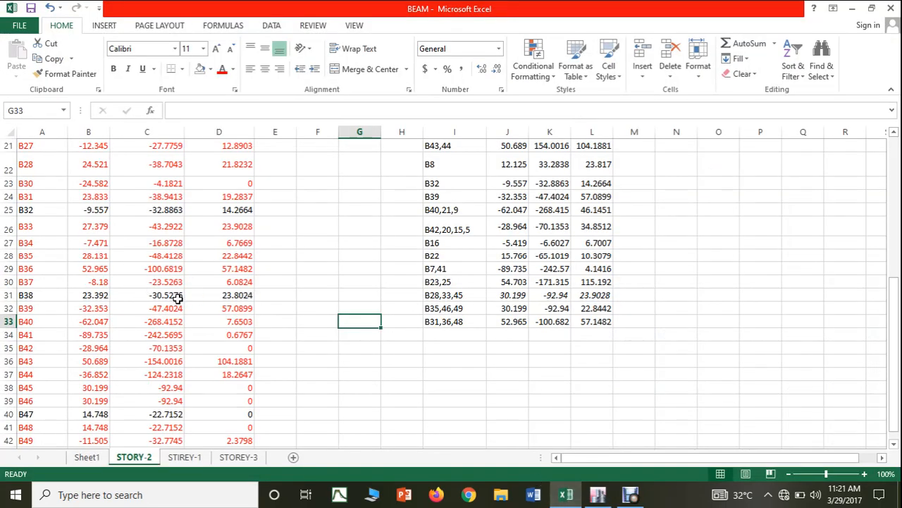
pyautogui.click(82, 292)
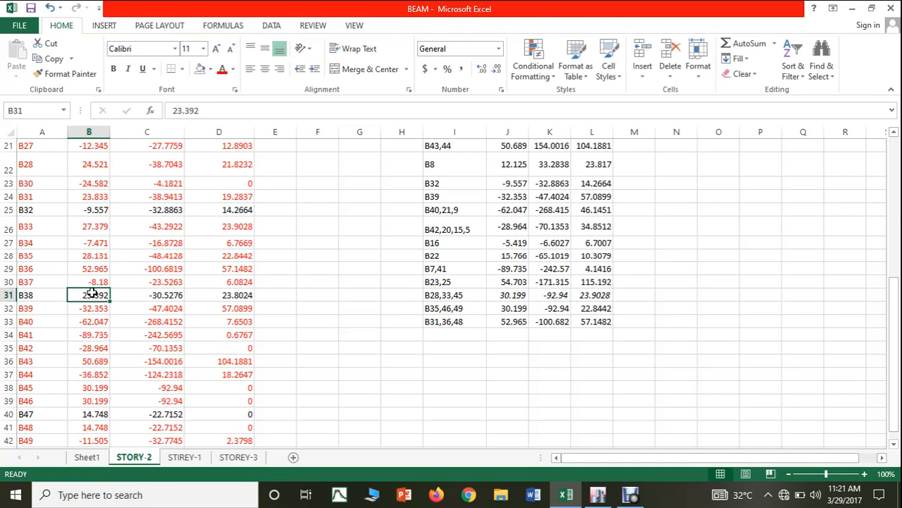
pyautogui.moveTo(92, 293); pyautogui.dragTo(129, 295)
pyautogui.moveTo(189, 296); pyautogui.dragTo(194, 297)
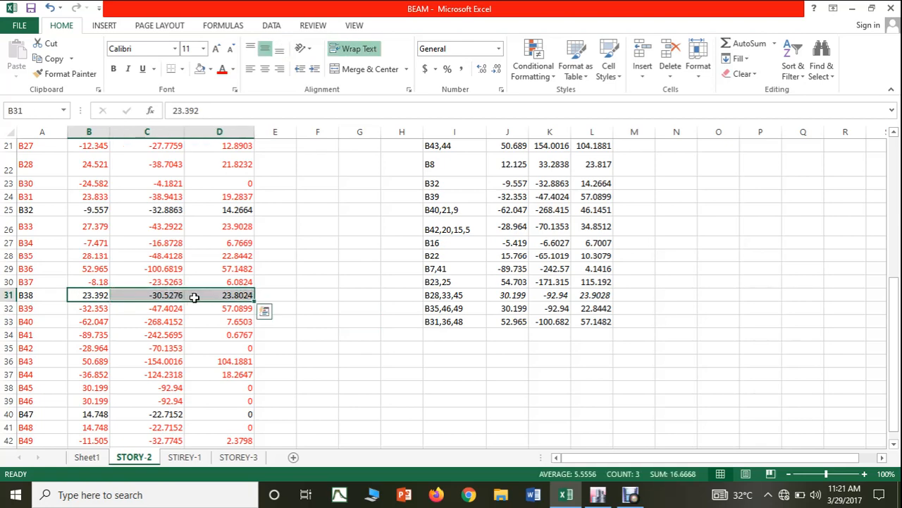
pyautogui.hotkey('ctrl', 'c')
pyautogui.click(511, 331)
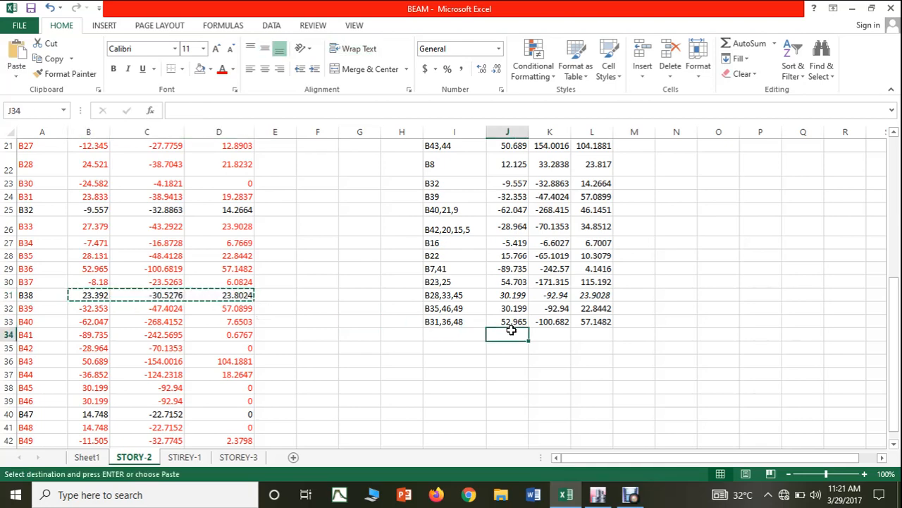
pyautogui.hotkey('ctrl', 'v')
# Label the summary row in I34 as B38,47.
pyautogui.click(431, 335)
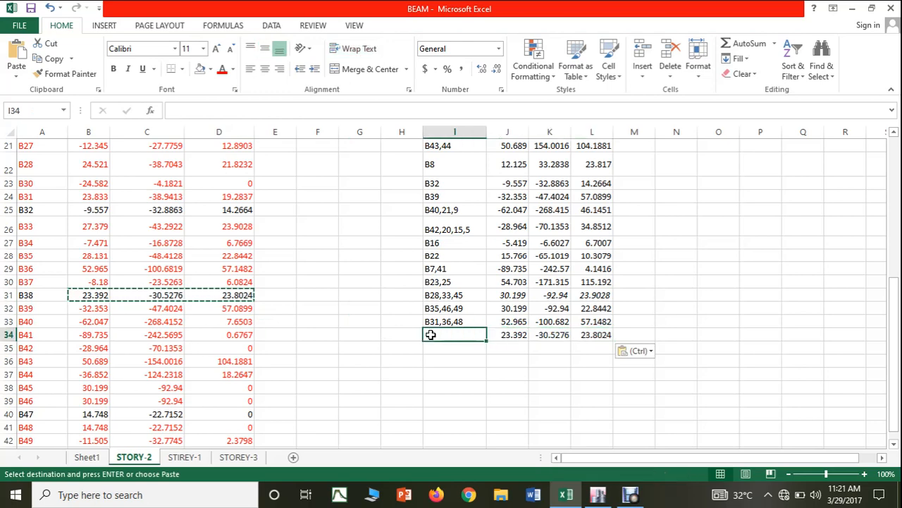
pyautogui.write('B38,')
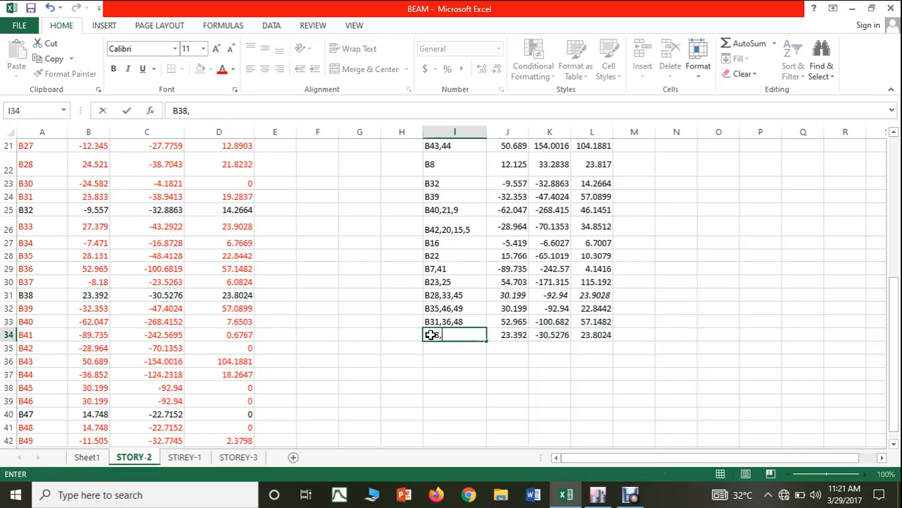
pyautogui.write('47')
pyautogui.click(472, 415)
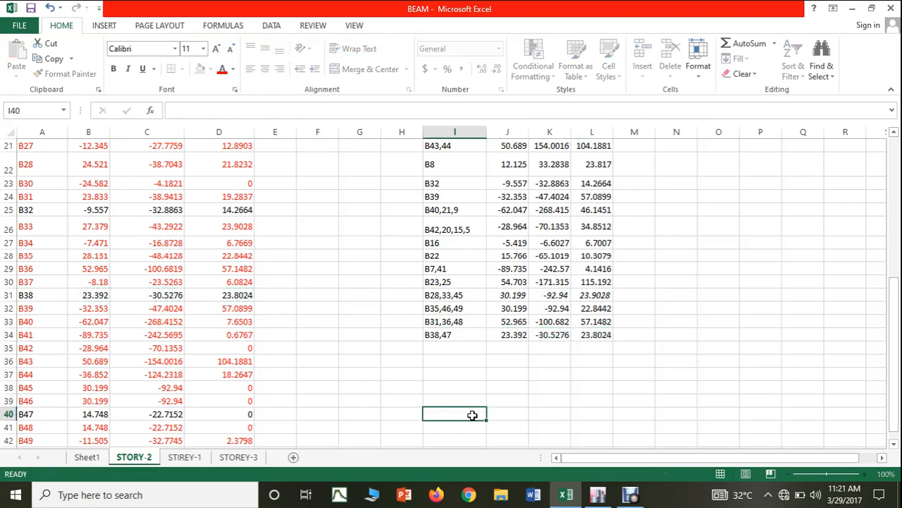
# Color the text of the B38 and B47 rows in the beam list red.
pyautogui.moveTo(44, 291); pyautogui.dragTo(250, 300)
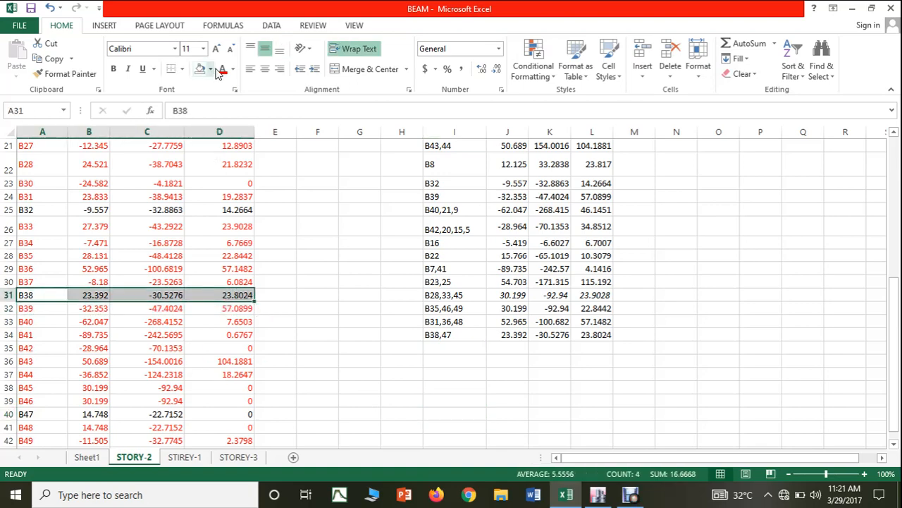
pyautogui.moveTo(26, 414); pyautogui.dragTo(207, 407)
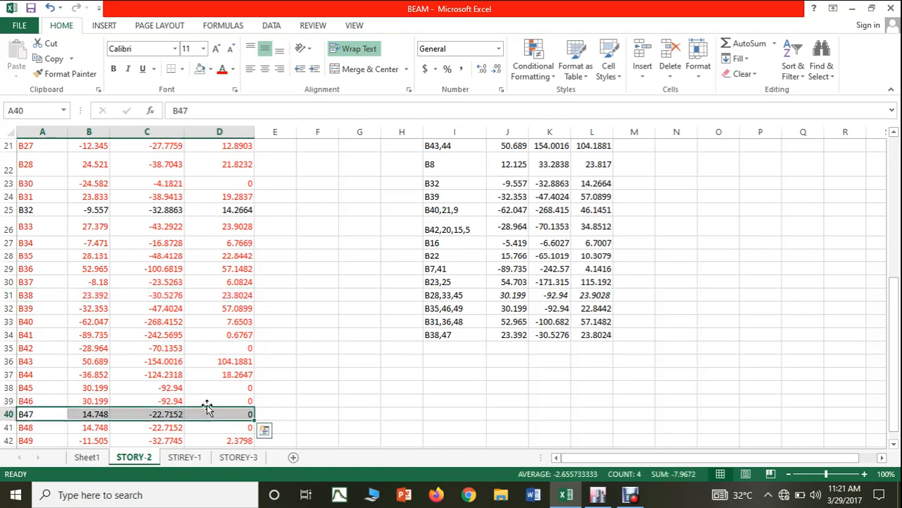
pyautogui.click(222, 68)
pyautogui.click(353, 296)
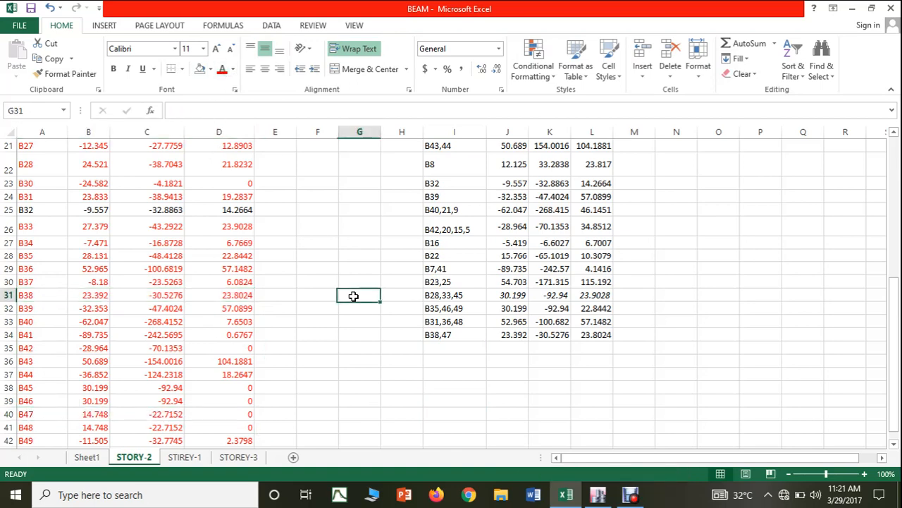
# Select beam B32 on the ETABS Story2 plan, return to Excel, and copy the B32 row into I35:L35.
pyautogui.click(594, 497)
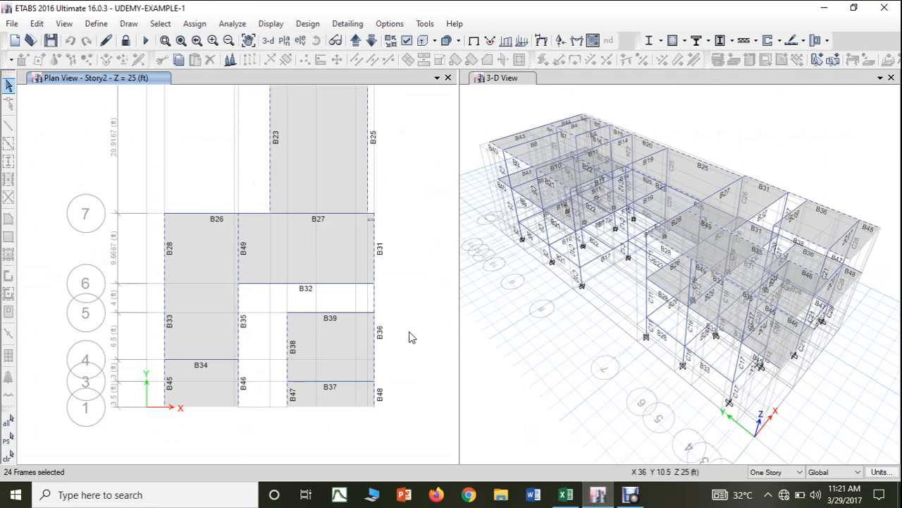
pyautogui.click(343, 283)
pyautogui.click(565, 494)
pyautogui.moveTo(52, 209); pyautogui.dragTo(214, 211)
pyautogui.hotkey('ctrl', 'c')
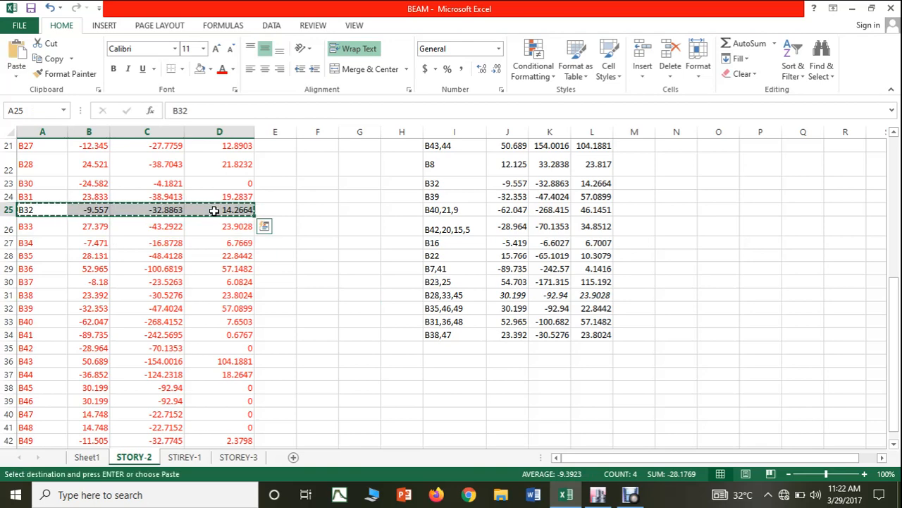
pyautogui.click(476, 347)
pyautogui.hotkey('ctrl', 'v')
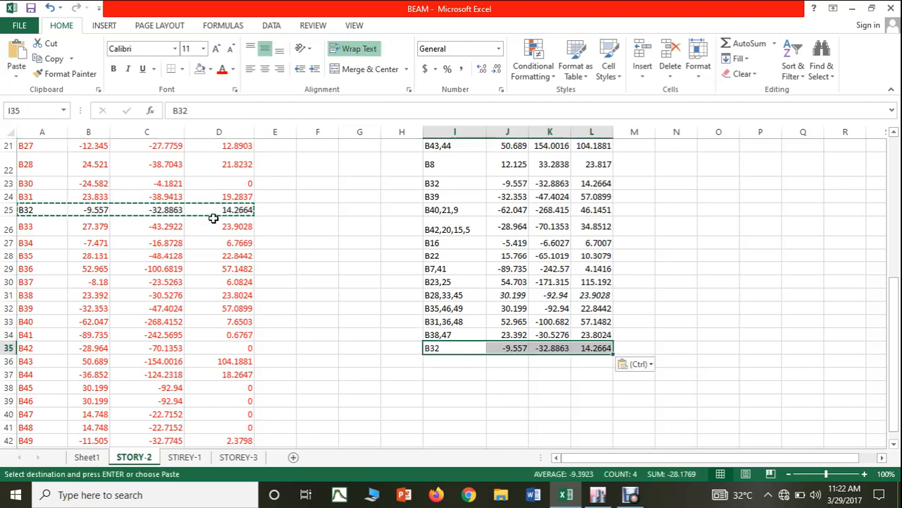
# Color the B32 row's text in the beam list red and set the I35:L35 summary row's font color to automatic.
pyautogui.click(222, 70)
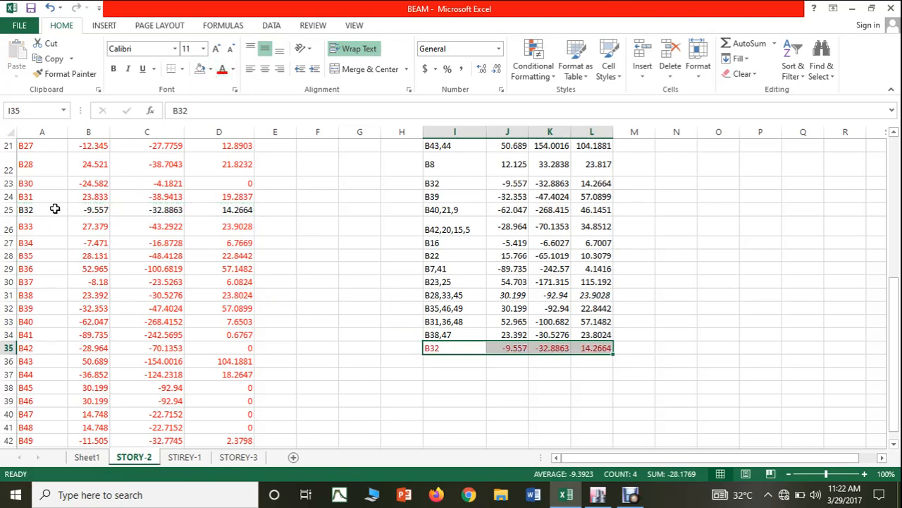
pyautogui.moveTo(54, 208); pyautogui.dragTo(226, 208)
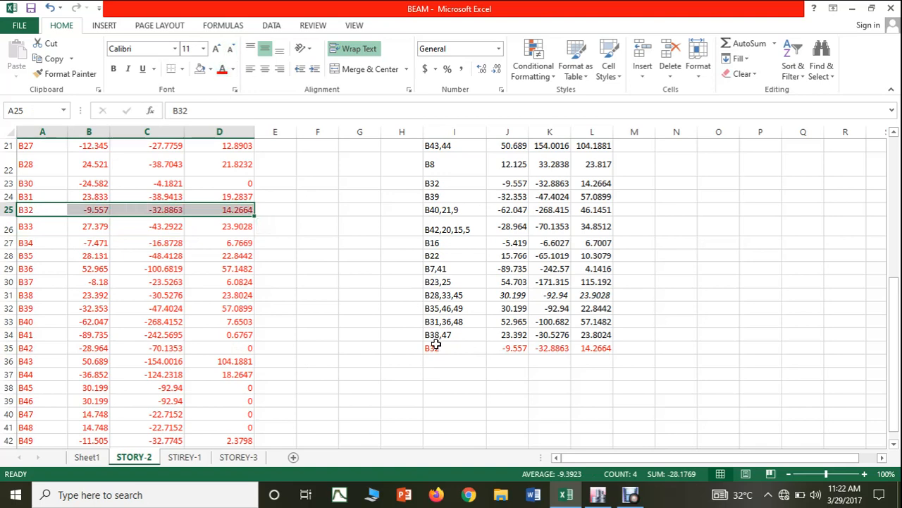
pyautogui.moveTo(436, 347); pyautogui.dragTo(582, 347)
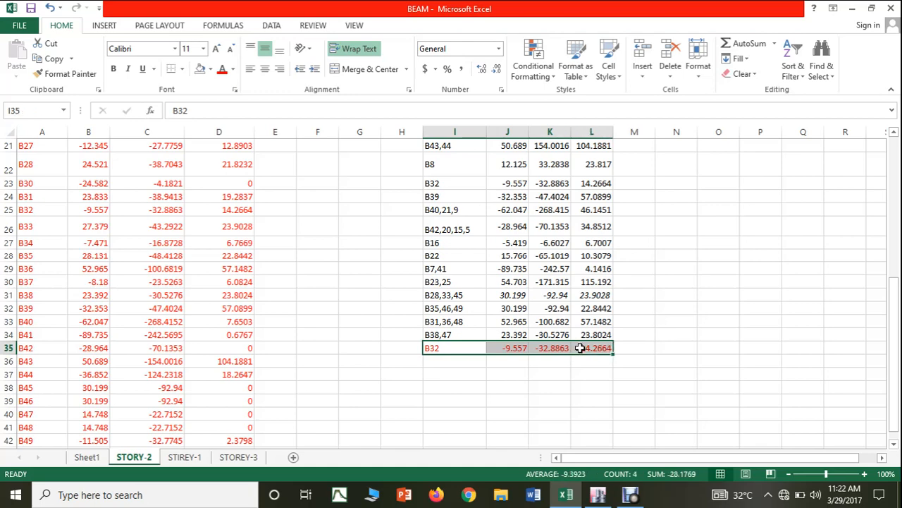
pyautogui.click(234, 69)
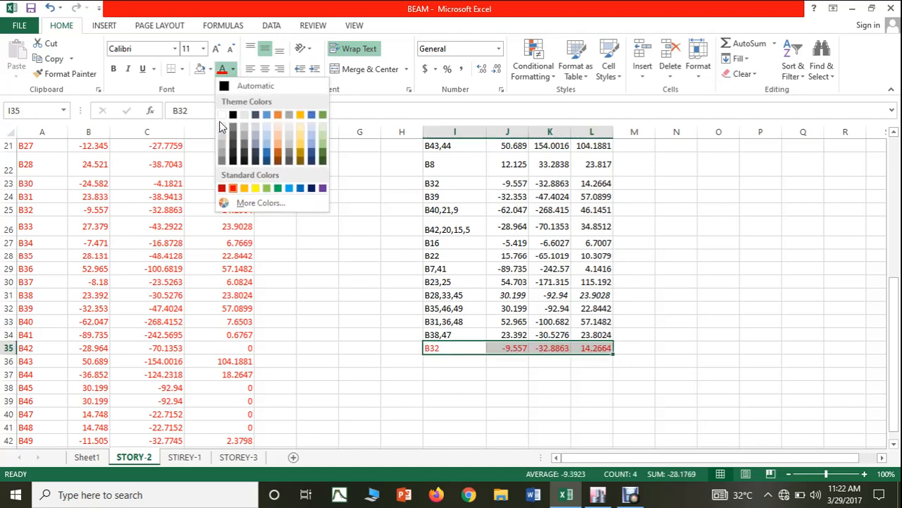
pyautogui.click(224, 85)
pyautogui.click(353, 396)
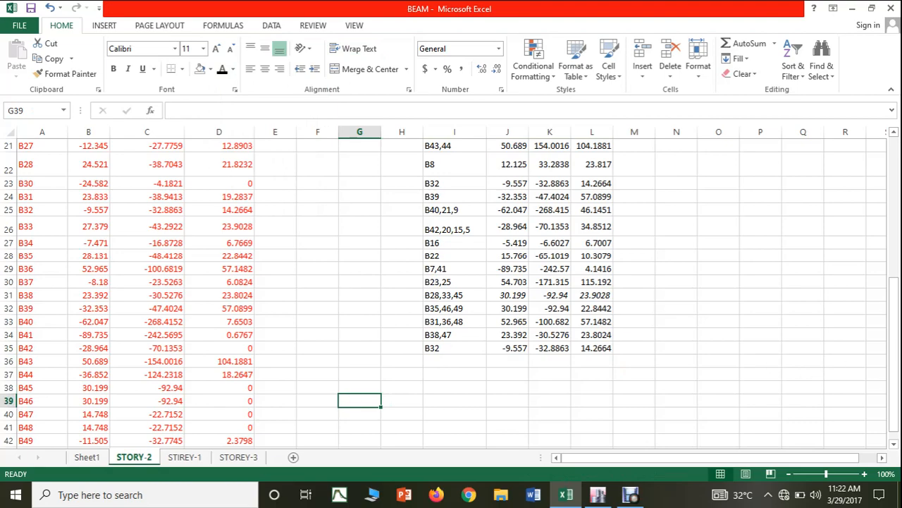
pyautogui.moveTo(894, 353); pyautogui.dragTo(895, 291)
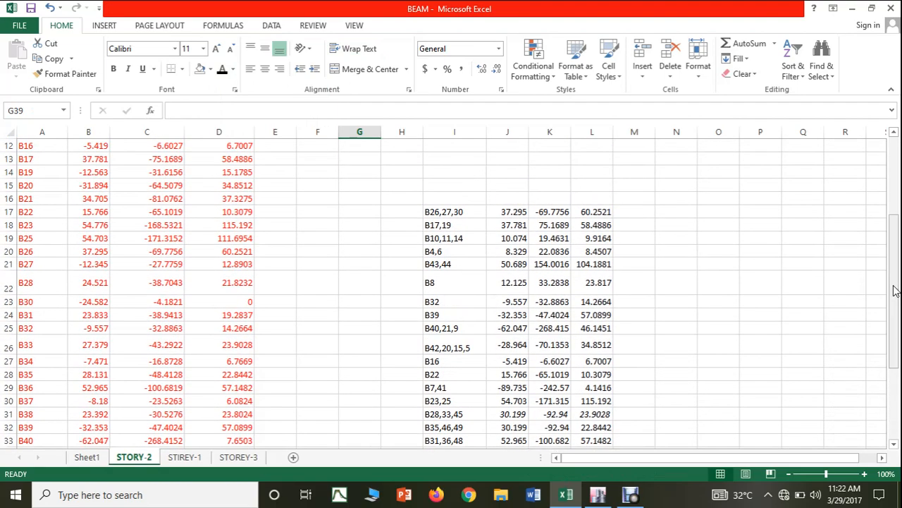
pyautogui.click(627, 495)
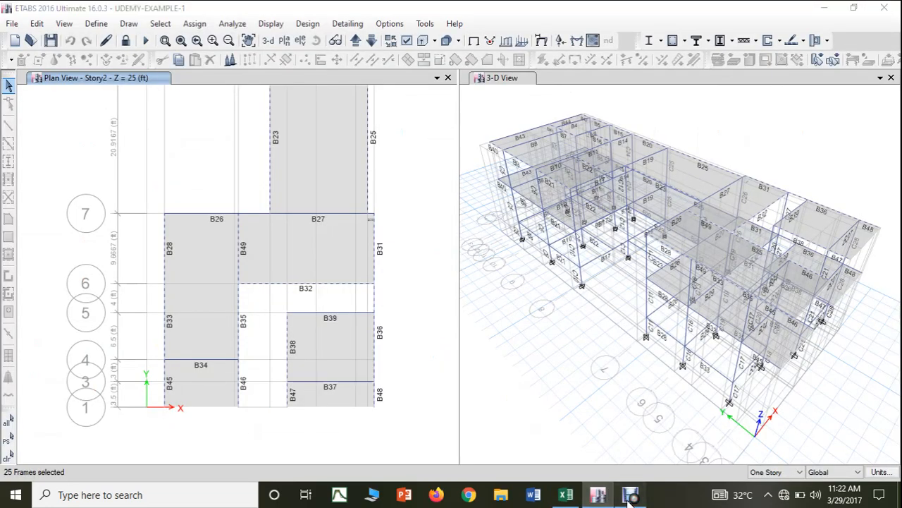